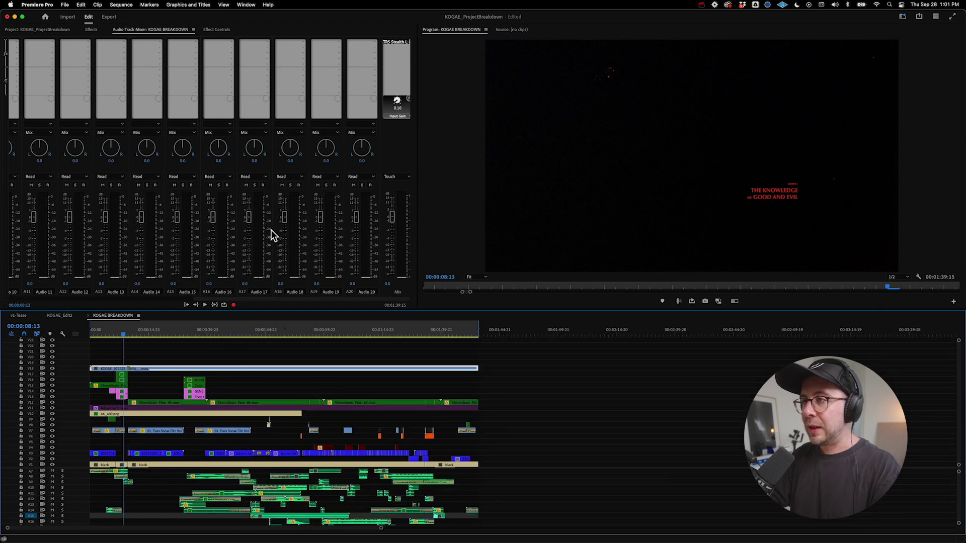
Step: Disable the full-length KOGAE_071323_FINAL clip above the other layers and compare the frame at 00:00:32:13 without it
{"action": "left_click_drag", "start_coordinate": [255, 331], "coordinate": [284, 336]}
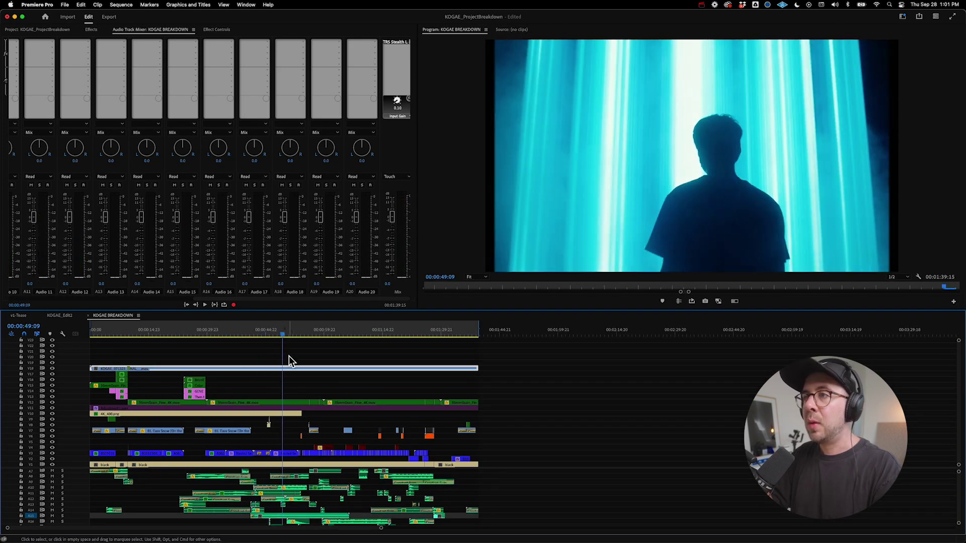
{"action": "left_click", "coordinate": [288, 369]}
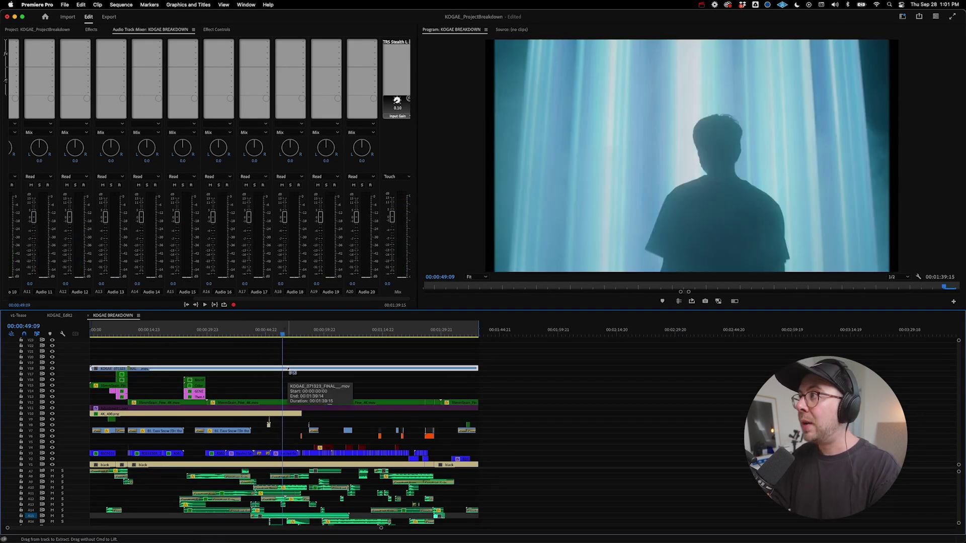
{"action": "key", "text": "equal"}
{"action": "key", "text": "equal"}
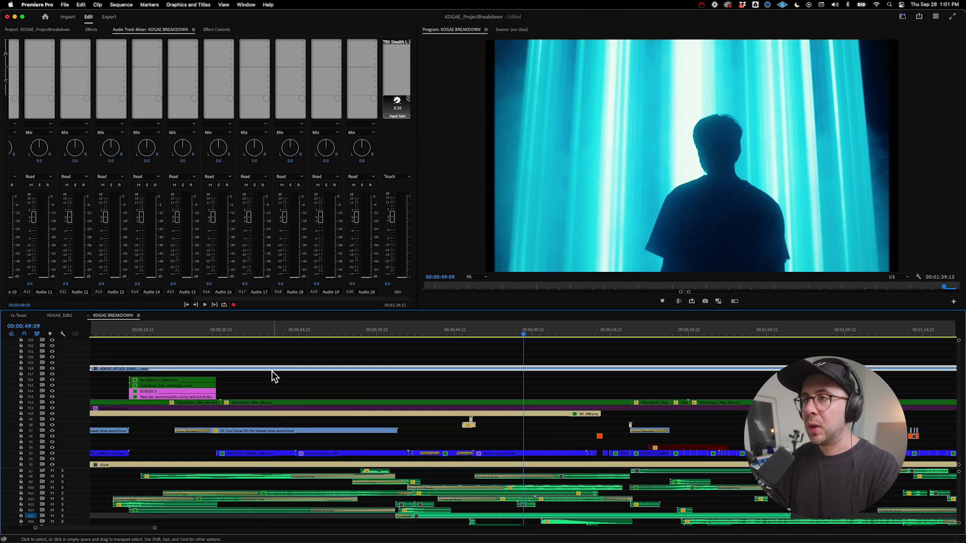
{"action": "left_click", "coordinate": [305, 333]}
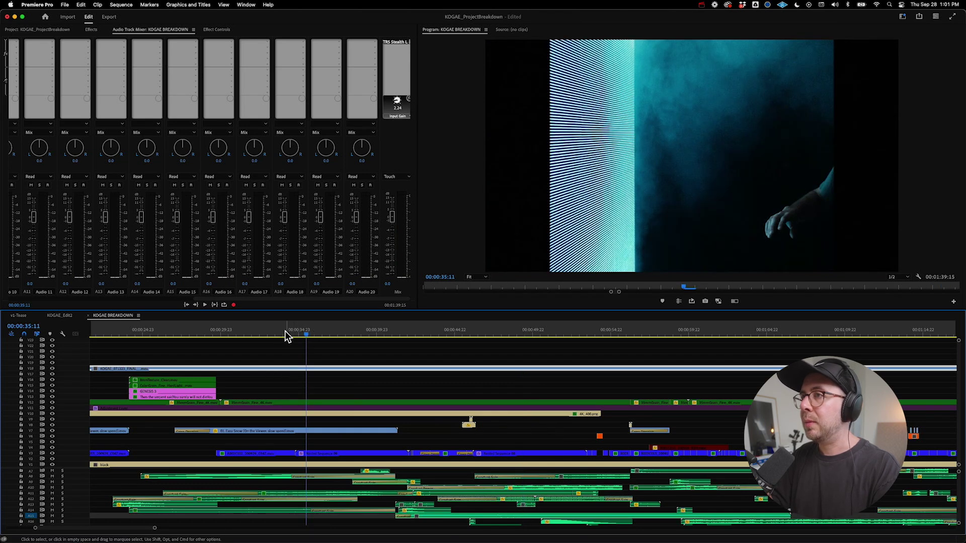
{"action": "left_click_drag", "start_coordinate": [284, 336], "coordinate": [260, 332]}
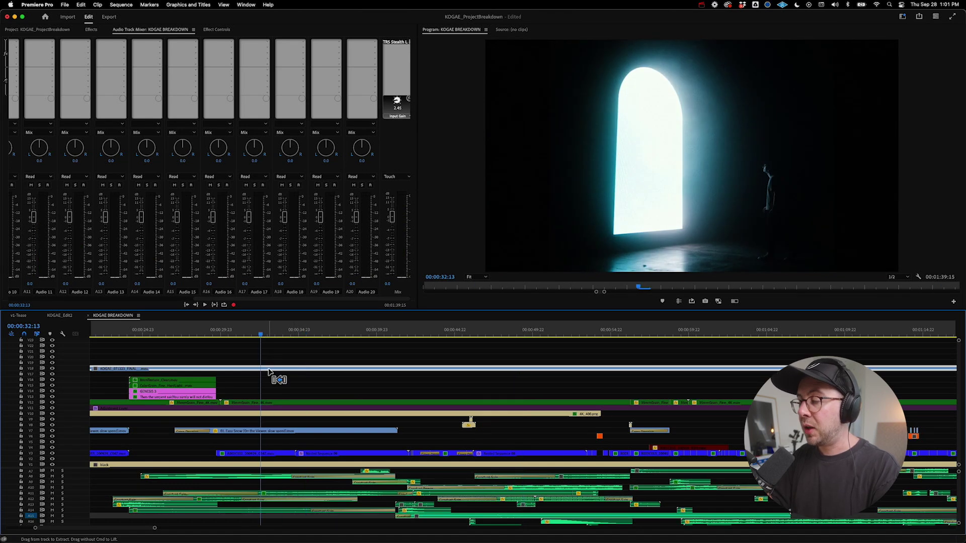
{"action": "key", "text": "super+shift+e"}
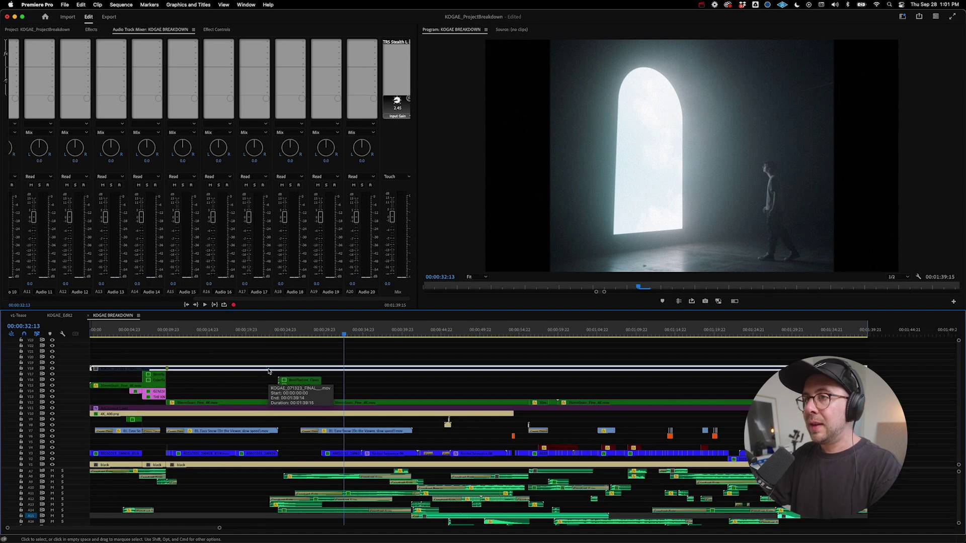
{"action": "key", "text": "minus"}
{"action": "key", "text": "minus"}
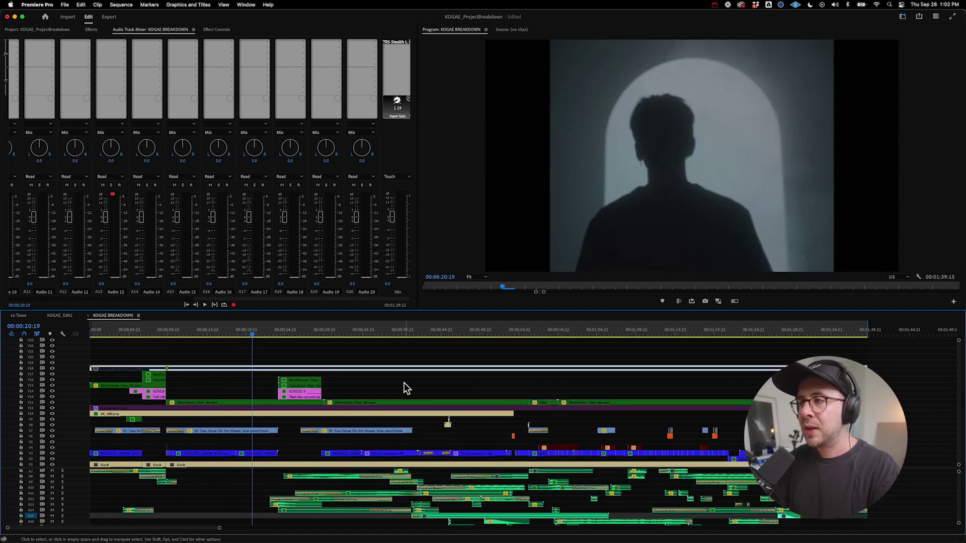
Step: Toggle the short black clip beneath the title off and back on to compare the frame at 00:00:08:05
{"action": "left_click", "coordinate": [361, 333]}
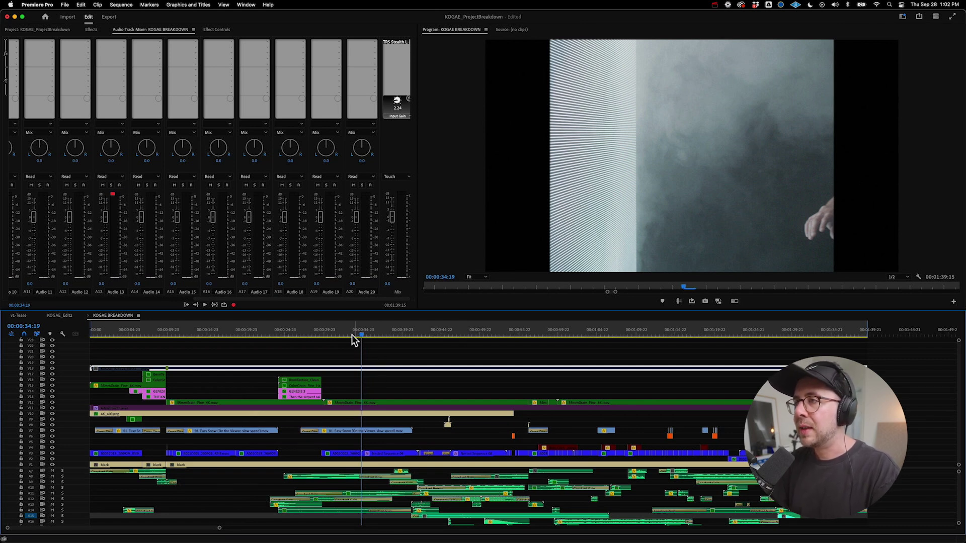
{"action": "left_click", "coordinate": [155, 333]}
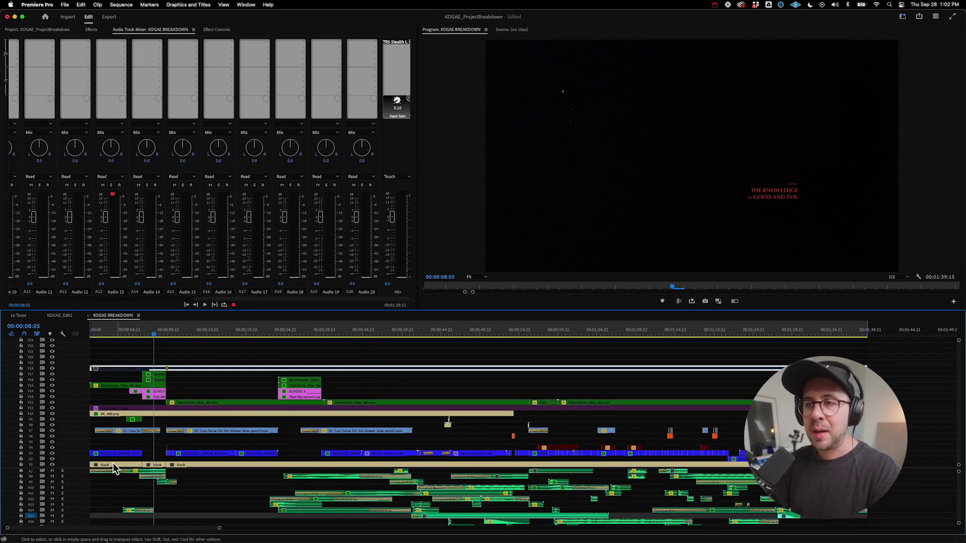
{"action": "left_click", "coordinate": [157, 465]}
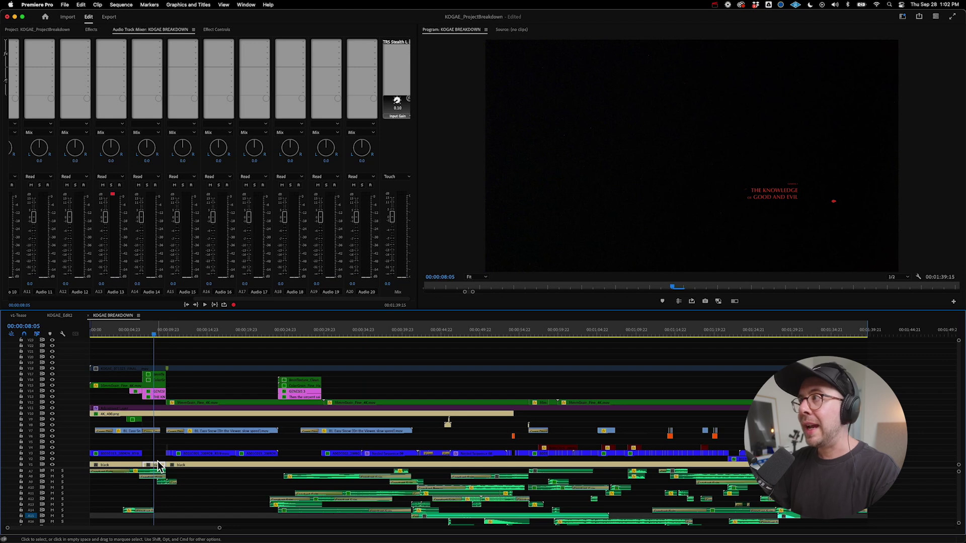
{"action": "key", "text": "shift+e"}
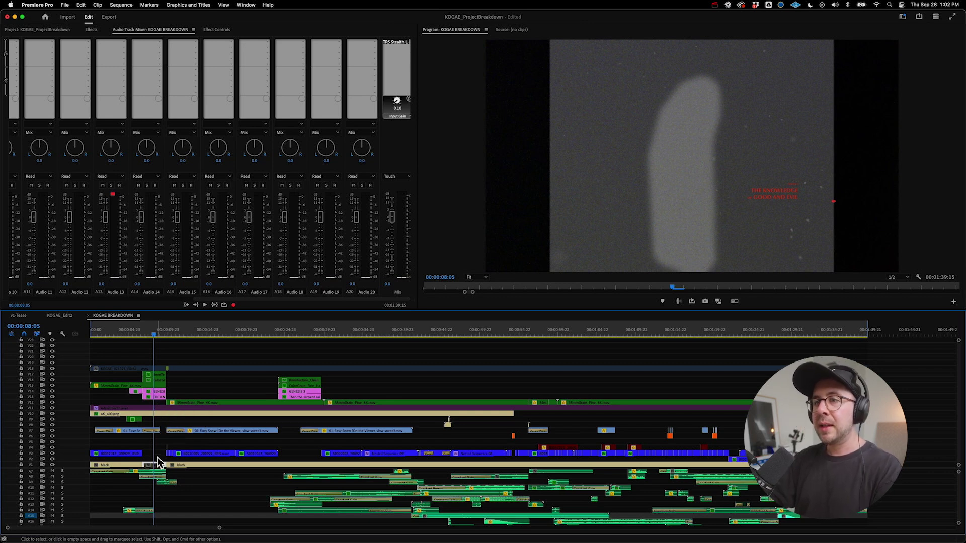
{"action": "key", "text": "shift+e"}
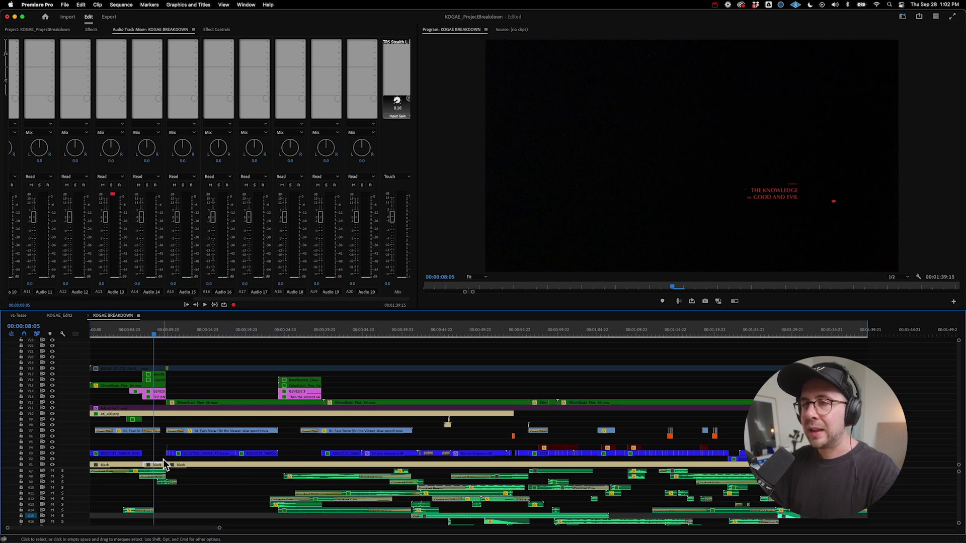
Step: Open the first Easy Snow overlay clip near 00:00:05:07 in the Source Monitor and review its footage
{"action": "left_click", "coordinate": [135, 456]}
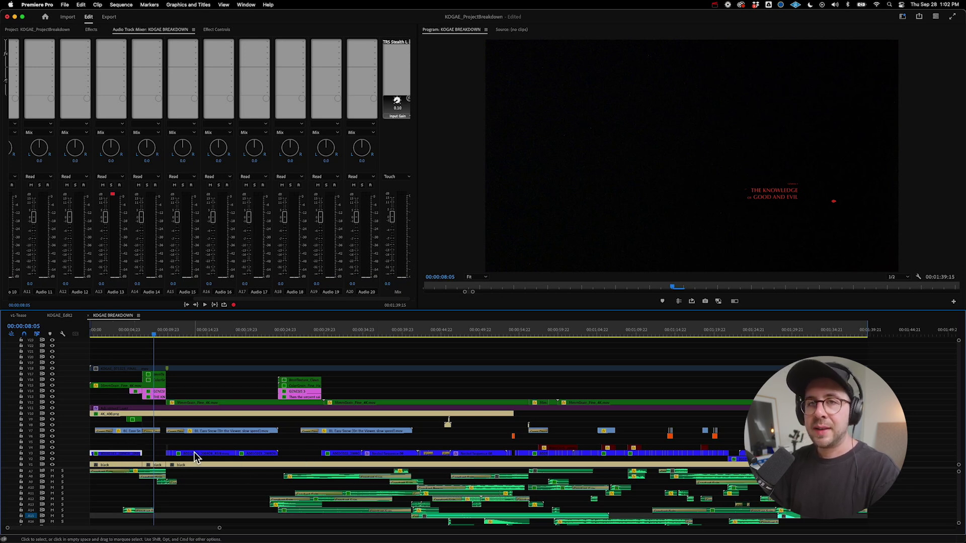
{"action": "key", "text": "="}
{"action": "left_click", "coordinate": [172, 431]}
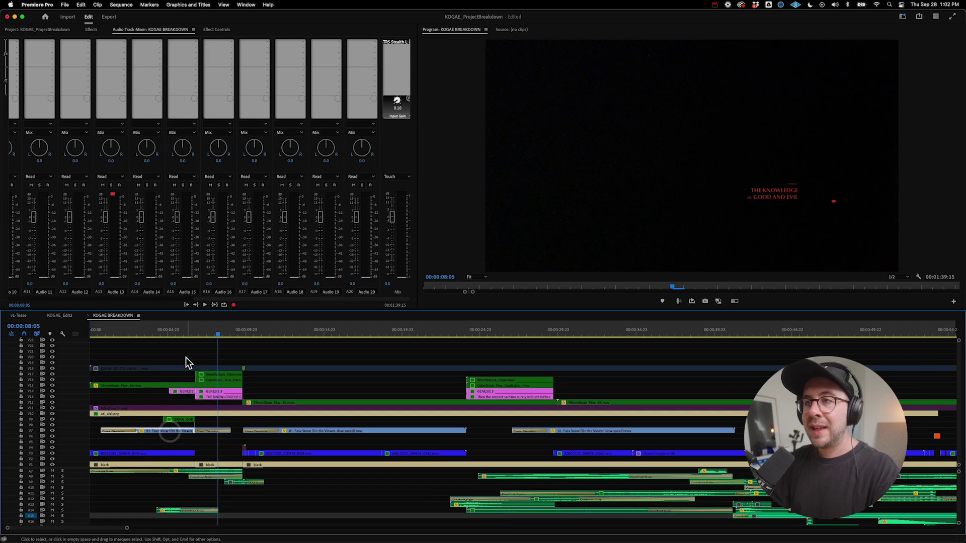
{"action": "left_click", "coordinate": [173, 332]}
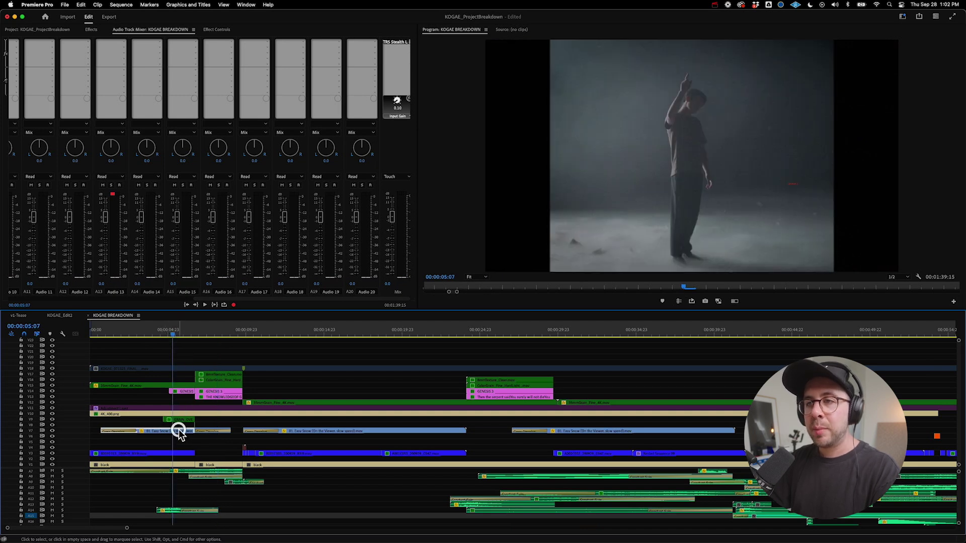
{"action": "double_click", "coordinate": [184, 431]}
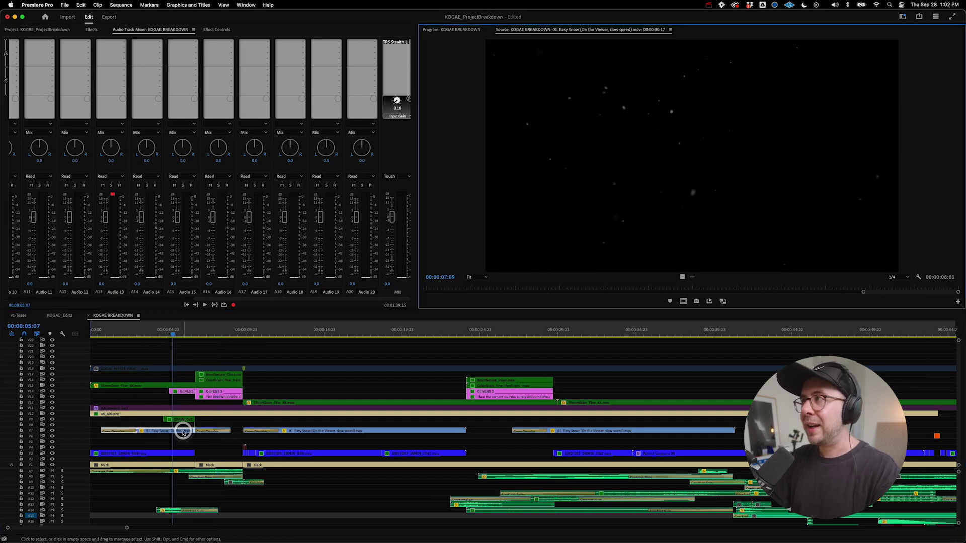
{"action": "left_click", "coordinate": [489, 288]}
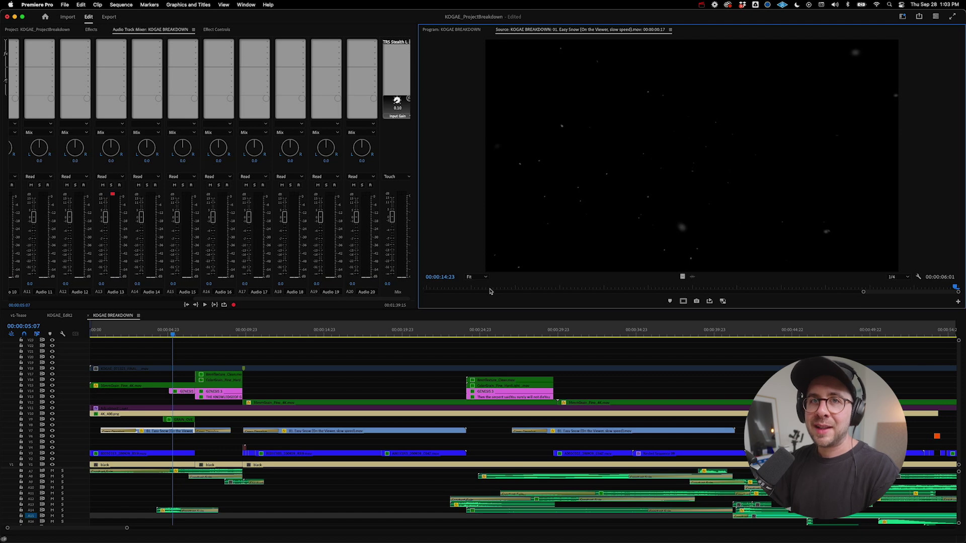
Step: Open the GRAIN_OVERLAY.mov clip near 00:00:05:13 in the Source Monitor to view it on its own
{"action": "key", "text": "equal"}
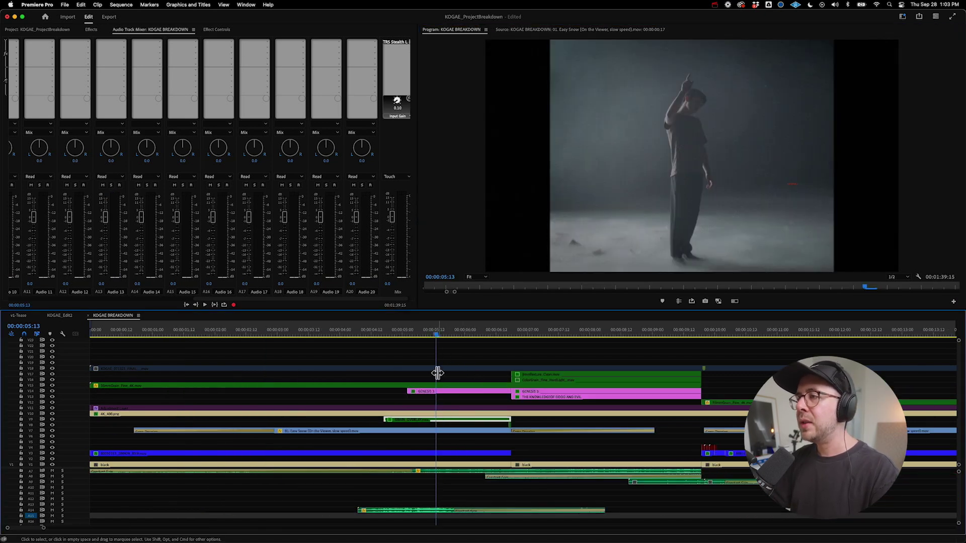
{"action": "double_click", "coordinate": [434, 419]}
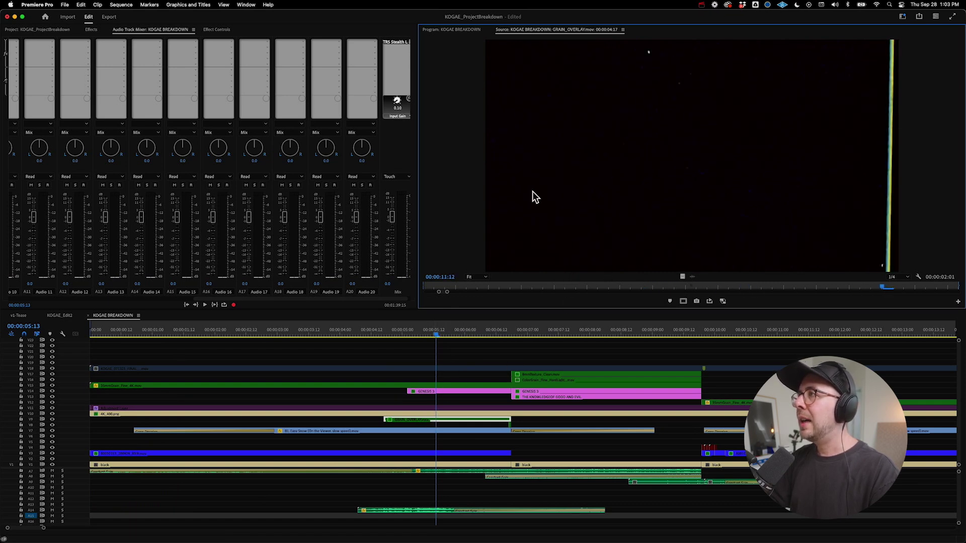
{"action": "left_click", "coordinate": [432, 406]}
Step: Select the 35mmGrain_Fine_4K.mov overlay around 00:00:15:12 and show its opacity and blend mode settings
{"action": "left_click", "coordinate": [436, 385]}
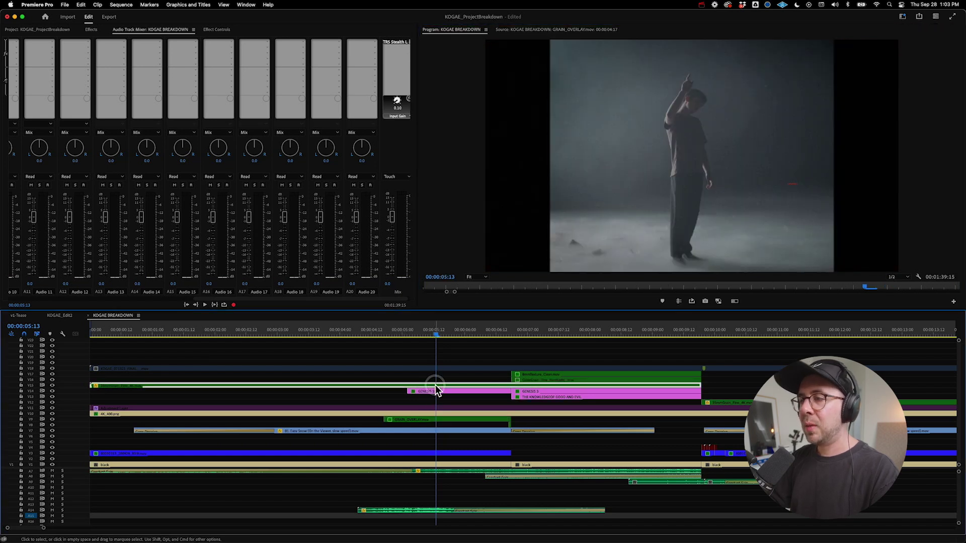
{"action": "key", "text": "minus"}
{"action": "key", "text": "minus"}
{"action": "key", "text": "minus"}
{"action": "left_click", "coordinate": [331, 331]}
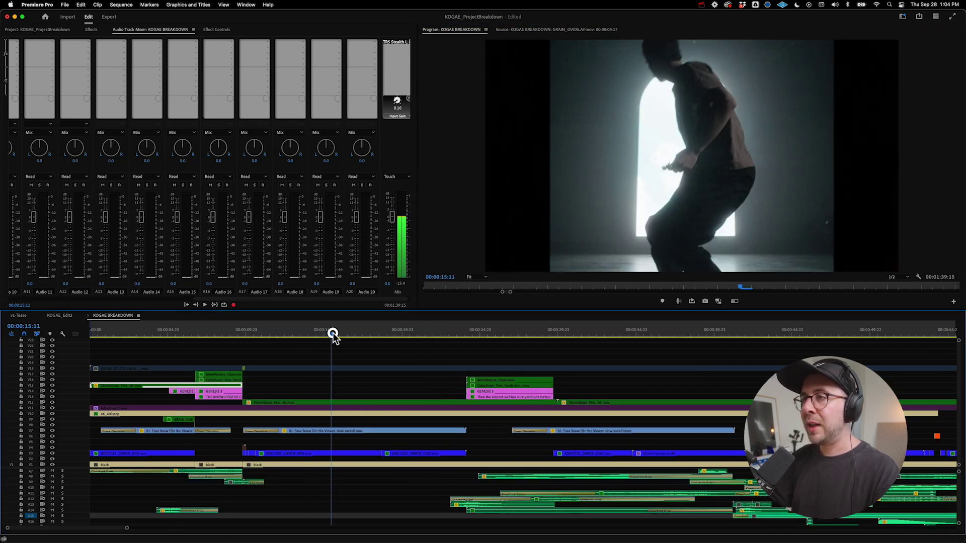
{"action": "left_click", "coordinate": [318, 403]}
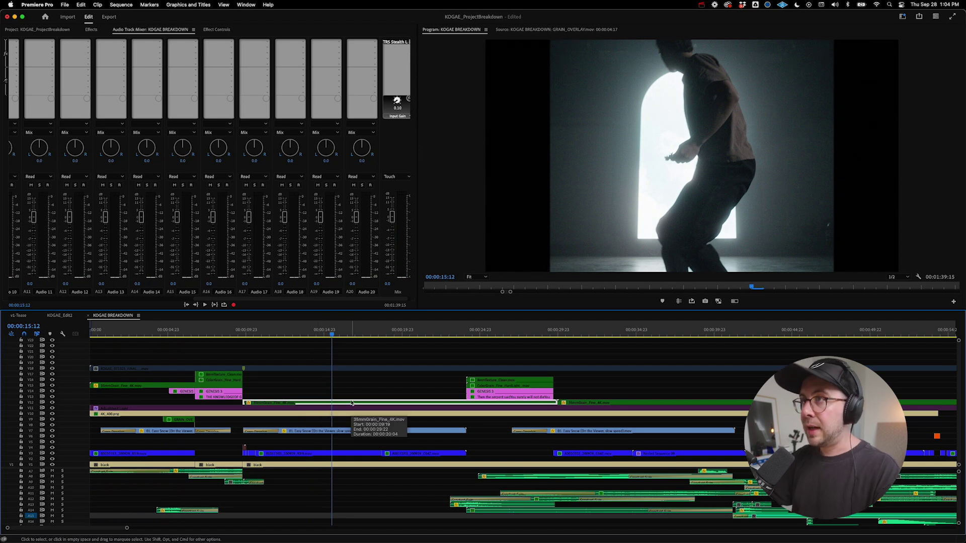
{"action": "left_click", "coordinate": [212, 30]}
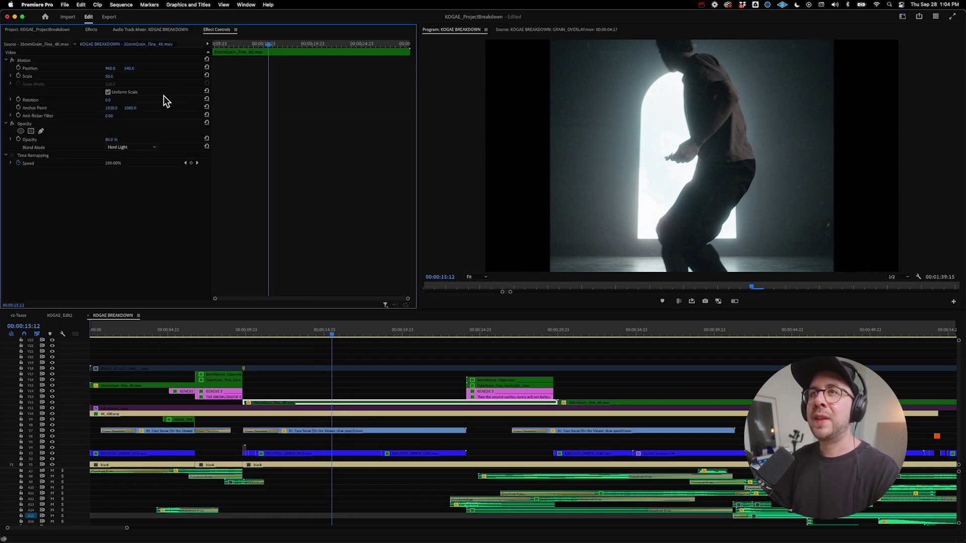
Step: Select the 8mmTexture_Clean.mov clip above the title around 00:00:07:06 and examine its blend mode and Tint settings
{"action": "left_click", "coordinate": [281, 381]}
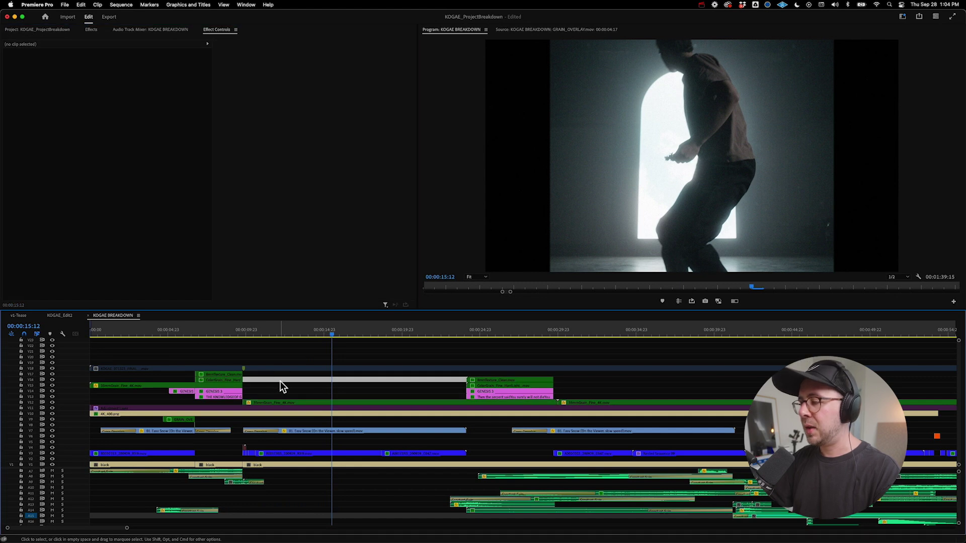
{"action": "scroll", "coordinate": [280, 387], "scroll_direction": "up", "scroll_amount": 5}
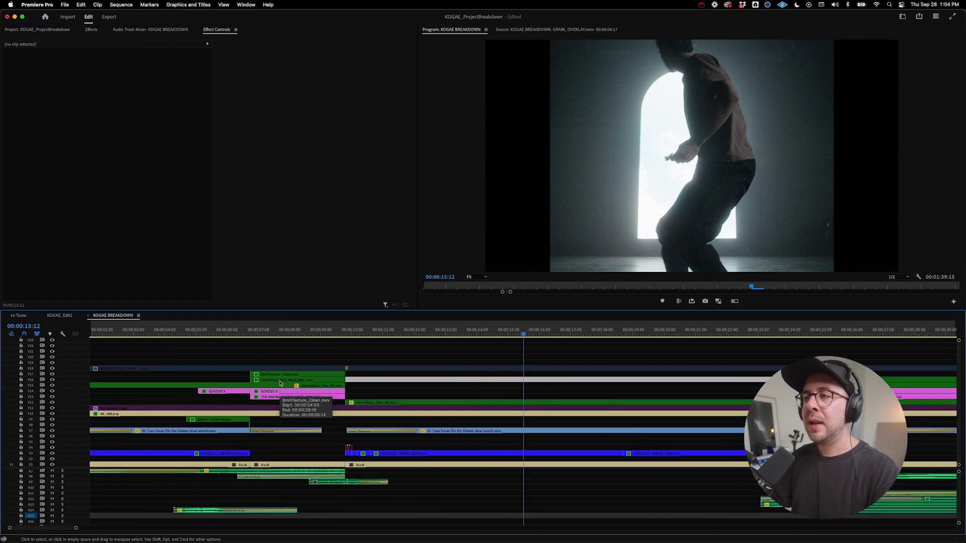
{"action": "scroll", "coordinate": [400, 379], "scroll_direction": "down", "scroll_amount": 3}
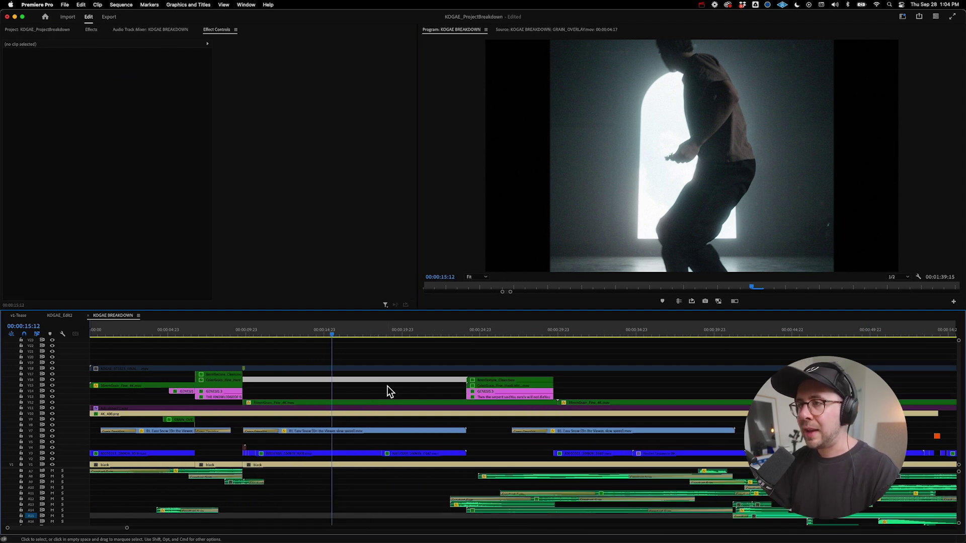
{"action": "scroll", "coordinate": [388, 388], "scroll_direction": "up", "scroll_amount": 3}
{"action": "left_click_drag", "start_coordinate": [311, 334], "coordinate": [267, 334]}
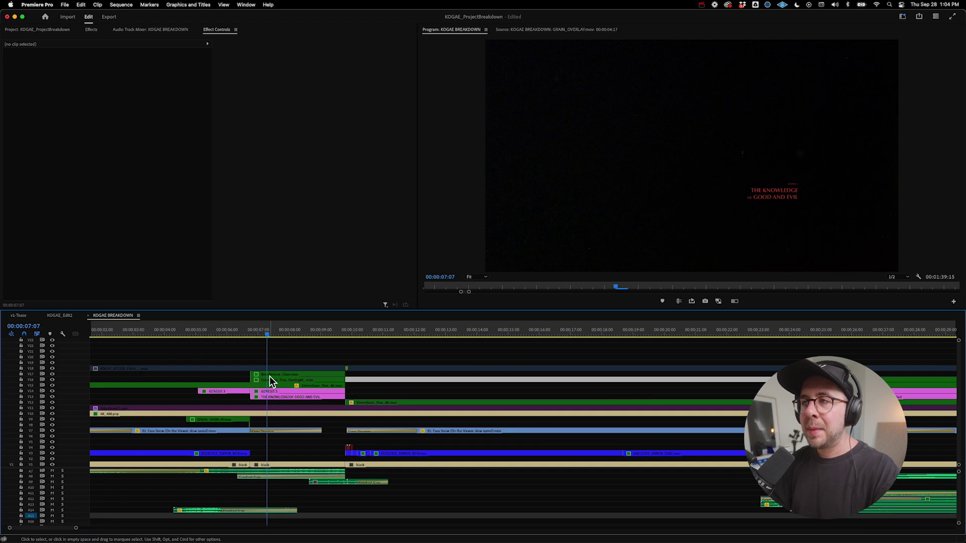
{"action": "left_click", "coordinate": [270, 374]}
{"action": "left_click_drag", "start_coordinate": [300, 374], "coordinate": [300, 375]}
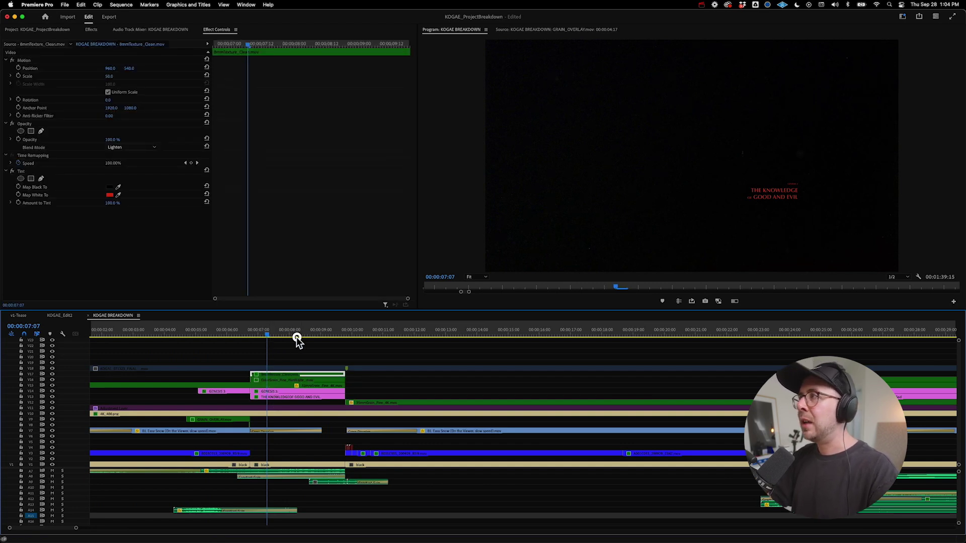
{"action": "left_click_drag", "start_coordinate": [301, 336], "coordinate": [266, 336]}
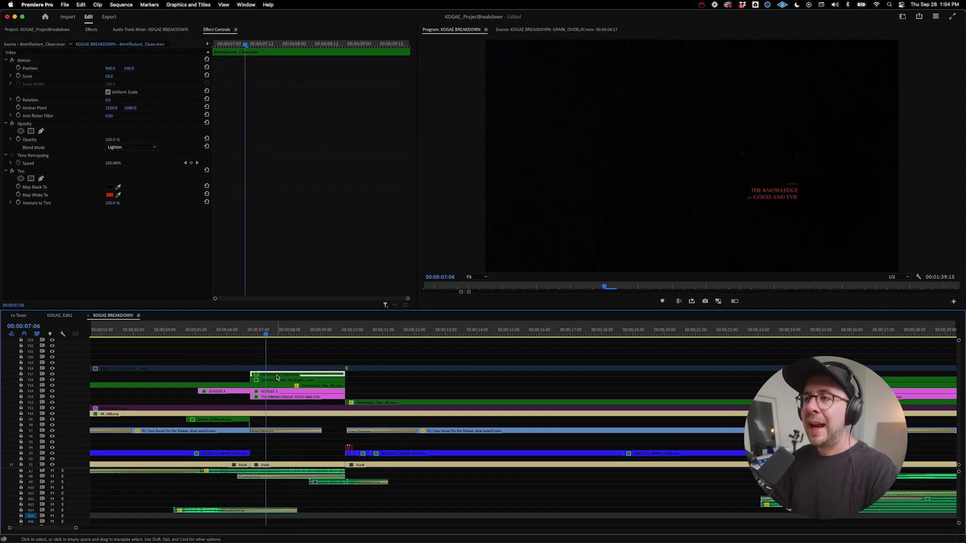
Step: Turn the Tint effect on the 8mmTexture_Clean.mov clip off and back on, playing the title section to compare both states
{"action": "left_click", "coordinate": [12, 171]}
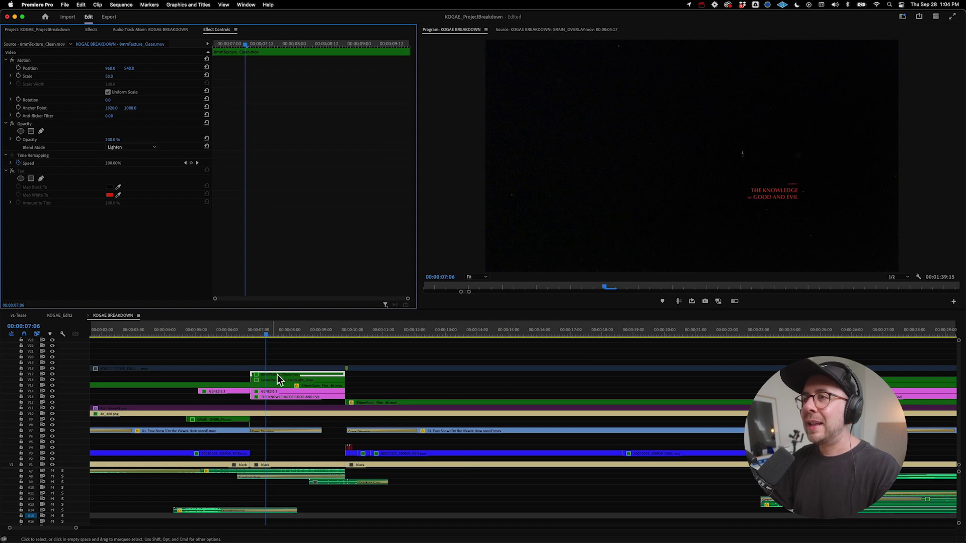
{"action": "key", "text": "space"}
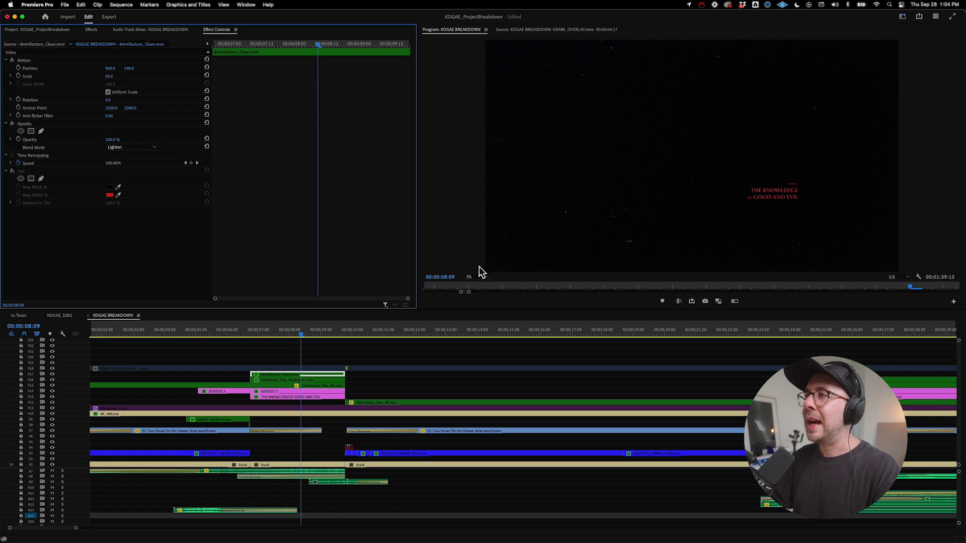
{"action": "left_click", "coordinate": [300, 375]}
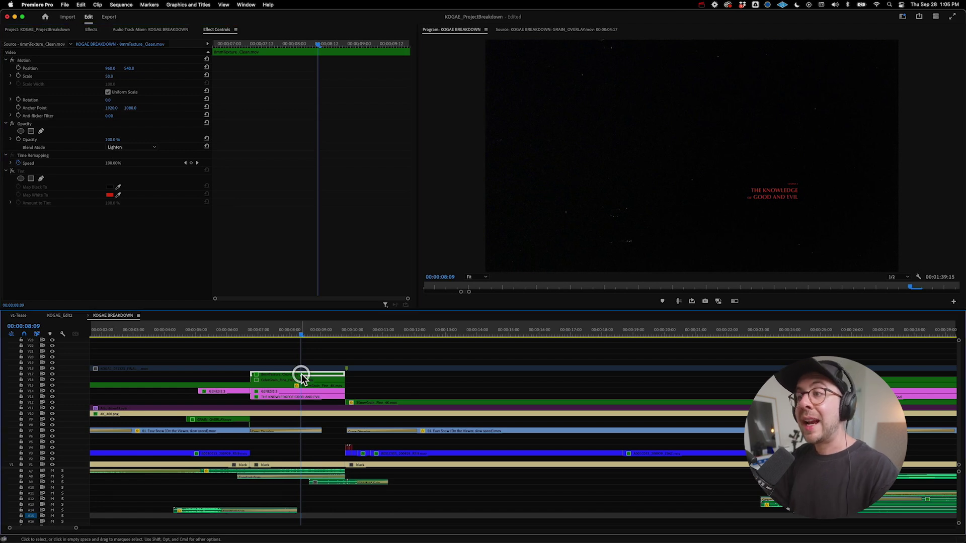
{"action": "left_click", "coordinate": [12, 171]}
{"action": "key", "text": "space"}
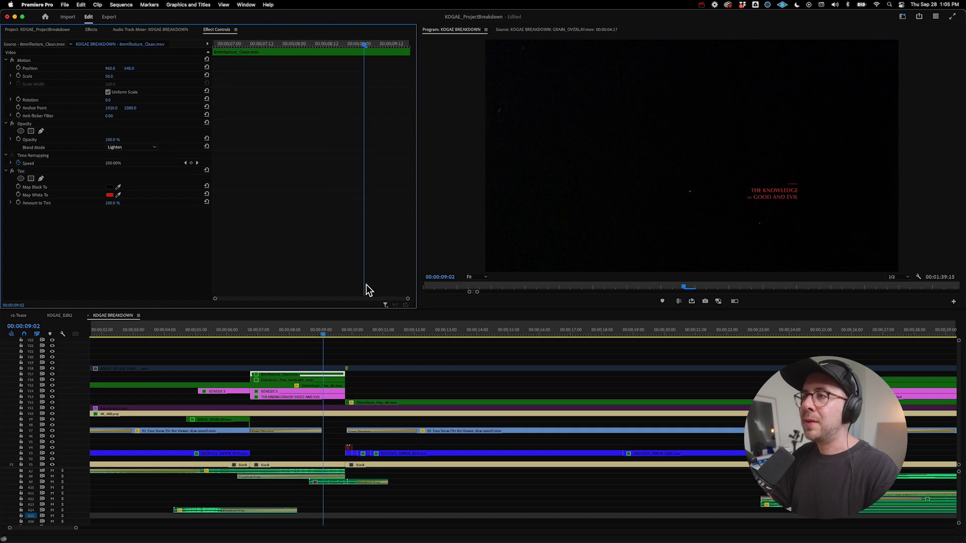
Step: Select the 4K_400.png overlay clip to show its effect settings and preview the frame at 00:00:34:00
{"action": "left_click", "coordinate": [297, 341]}
{"action": "key", "text": "minus"}
{"action": "key", "text": "minus"}
{"action": "left_click", "coordinate": [226, 414]}
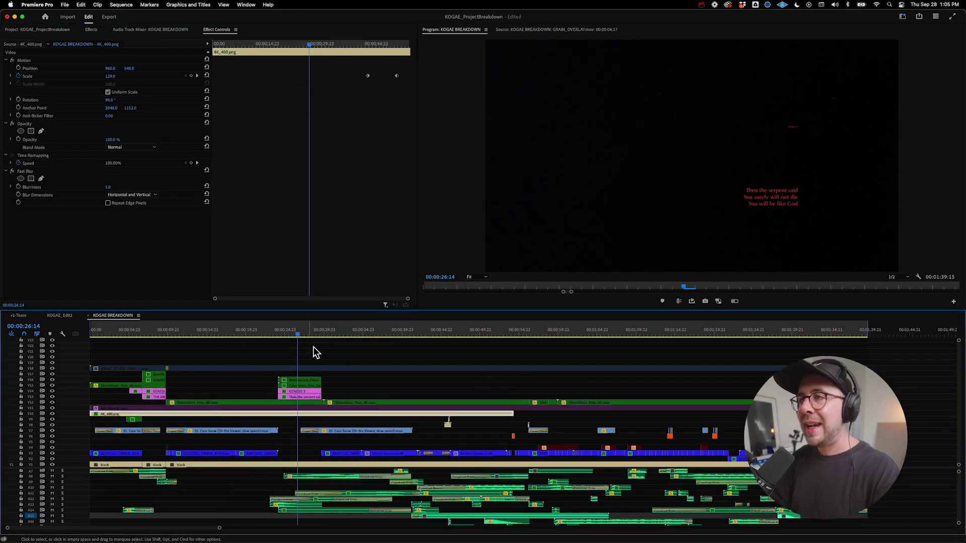
{"action": "left_click_drag", "start_coordinate": [324, 331], "coordinate": [355, 330]}
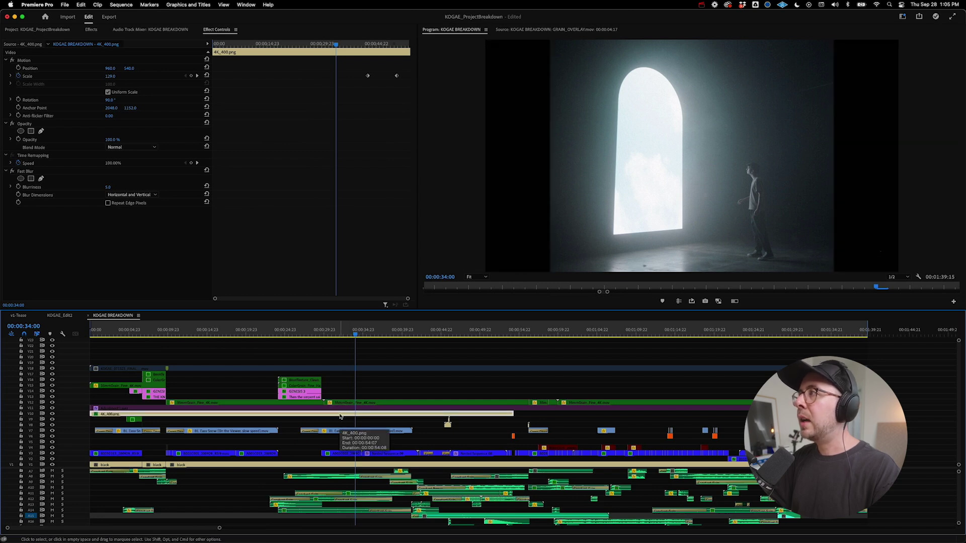
Step: Turn the Fast Blur effect on the 4K_400.png overlay off and back on at 00:00:36:17 to compare the frame edges, then deselect the clip
{"action": "left_click_drag", "start_coordinate": [385, 339], "coordinate": [495, 339]}
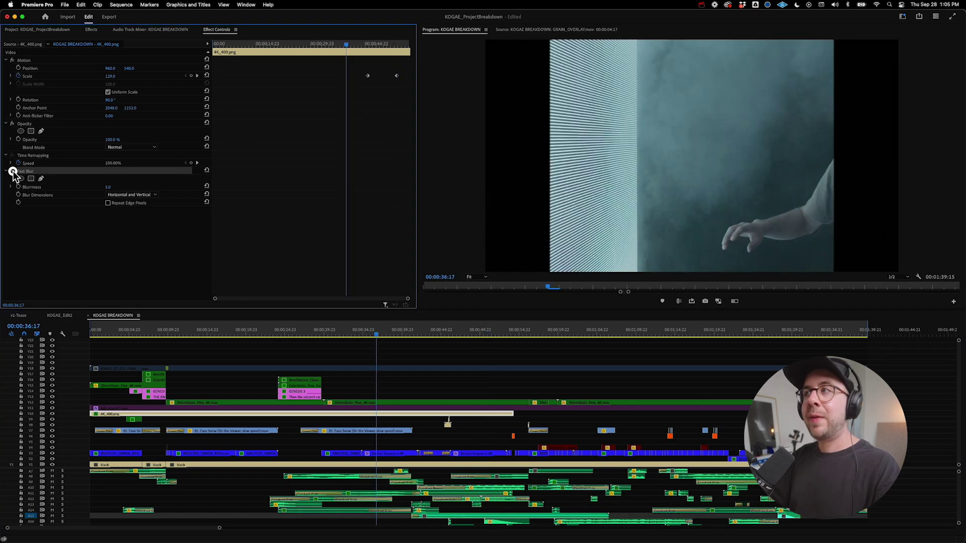
{"action": "left_click", "coordinate": [12, 171]}
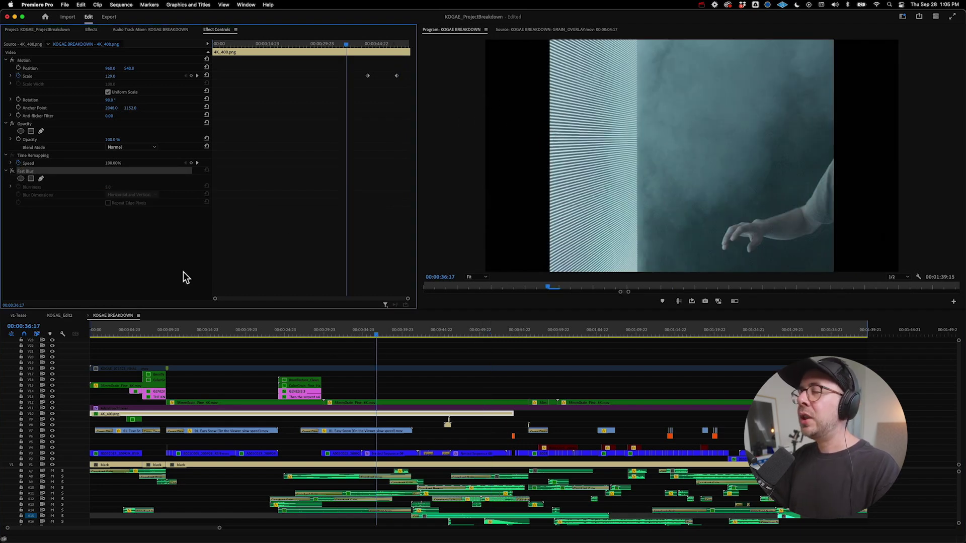
{"action": "left_click", "coordinate": [12, 171]}
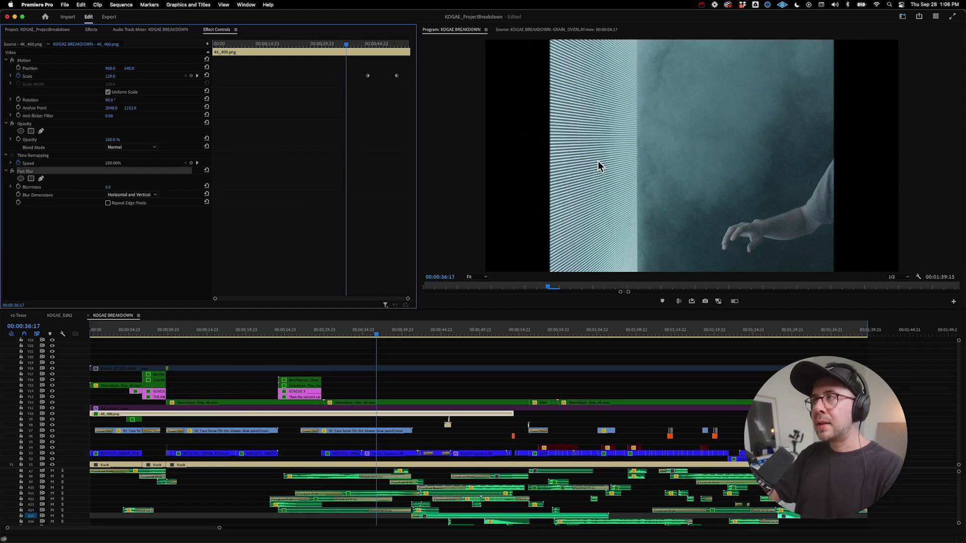
{"action": "left_click", "coordinate": [361, 416]}
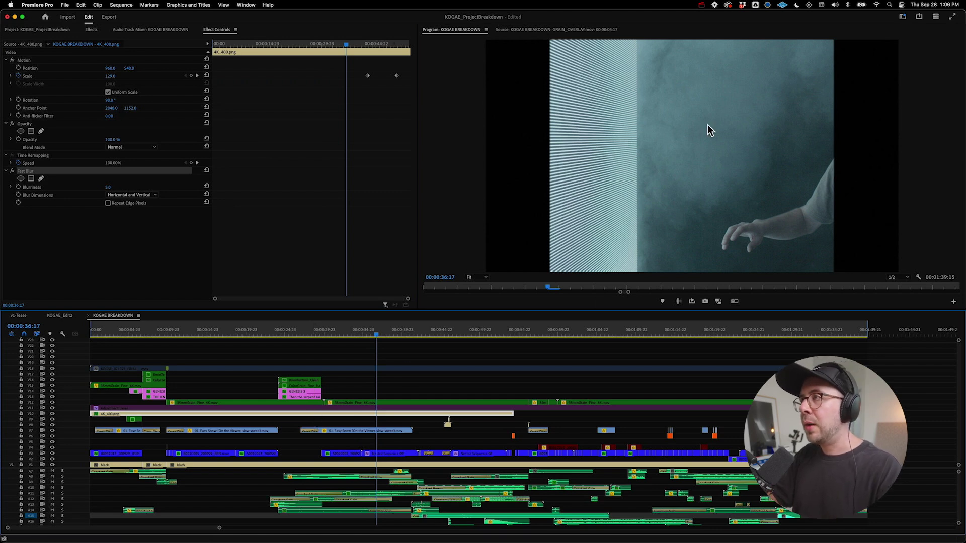
{"action": "left_click", "coordinate": [360, 424]}
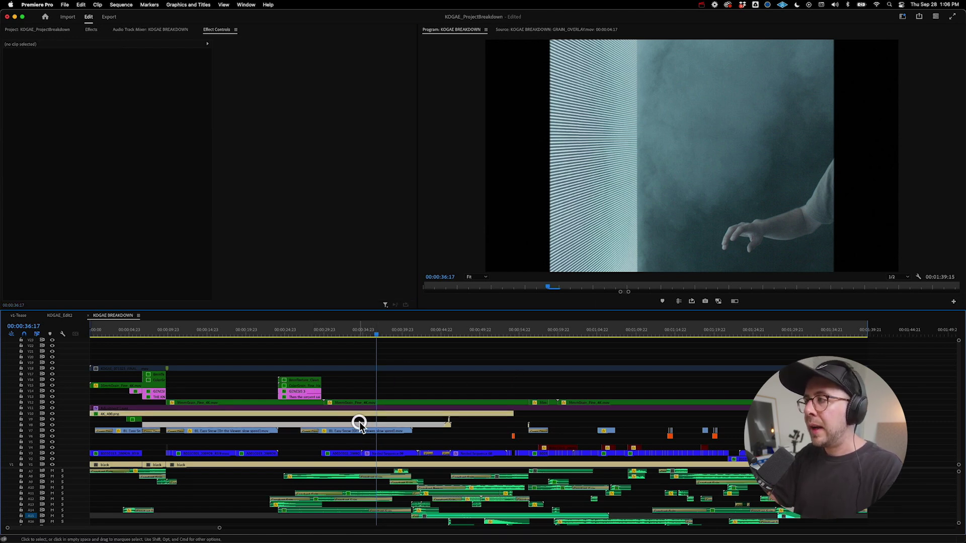
Step: Select the WIREBODYFIX_01.mov clip at 00:01:14:03 and turn it off and back on to compare the shot with and without the wire removal
{"action": "scroll", "coordinate": [647, 458], "scroll_direction": "up", "scroll_amount": 3}
{"action": "left_click", "coordinate": [747, 335]}
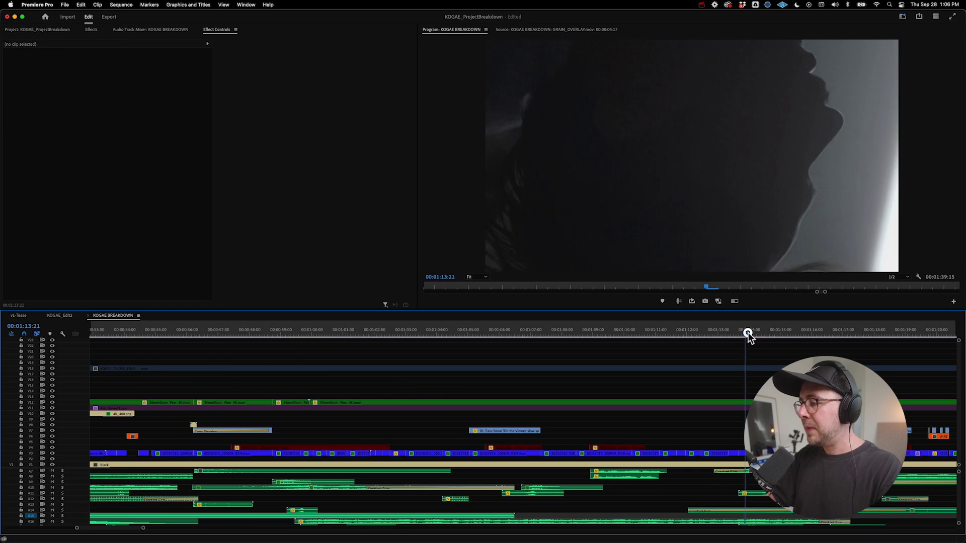
{"action": "left_click", "coordinate": [750, 333]}
{"action": "scroll", "coordinate": [750, 332], "scroll_direction": "up", "scroll_amount": 3}
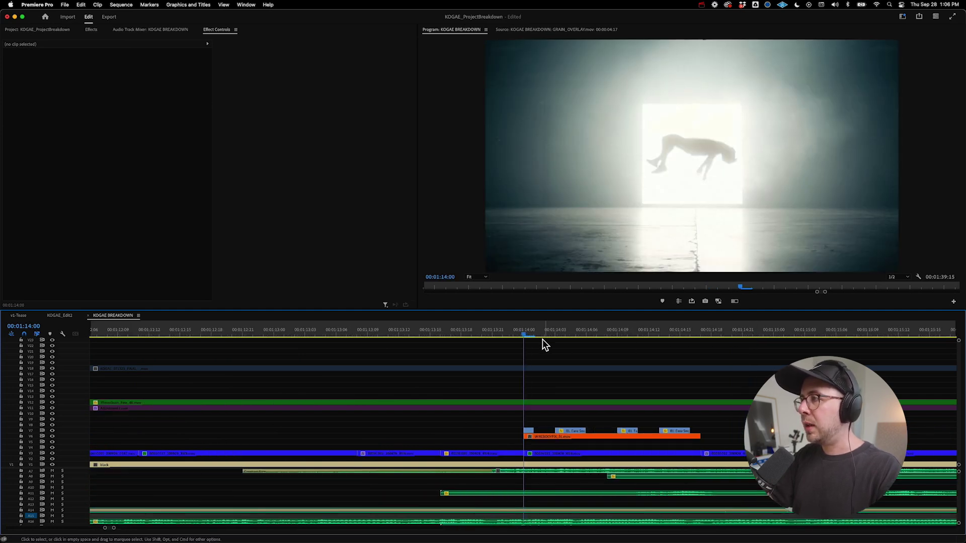
{"action": "left_click", "coordinate": [528, 432]}
{"action": "left_click_drag", "start_coordinate": [544, 334], "coordinate": [560, 334]}
{"action": "left_click", "coordinate": [562, 436]}
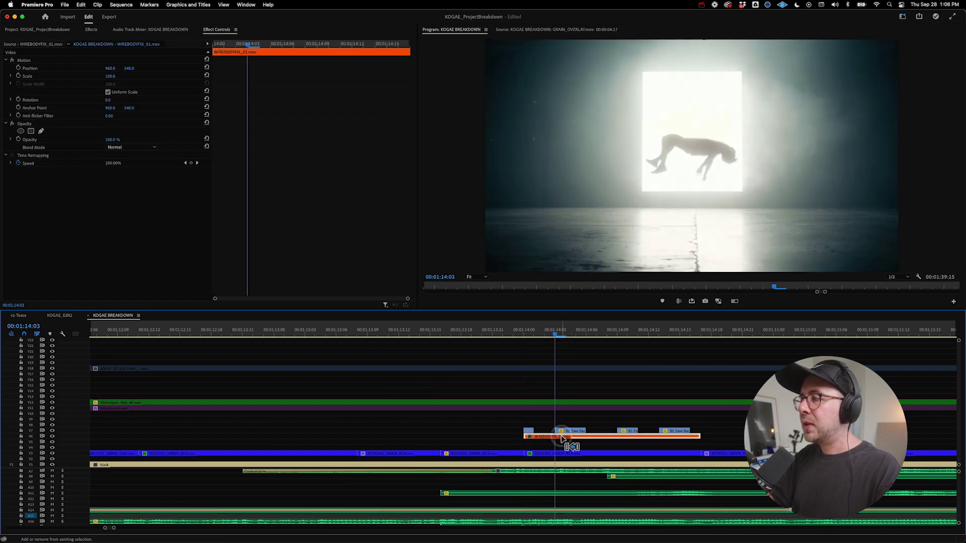
{"action": "key", "text": "shift+e"}
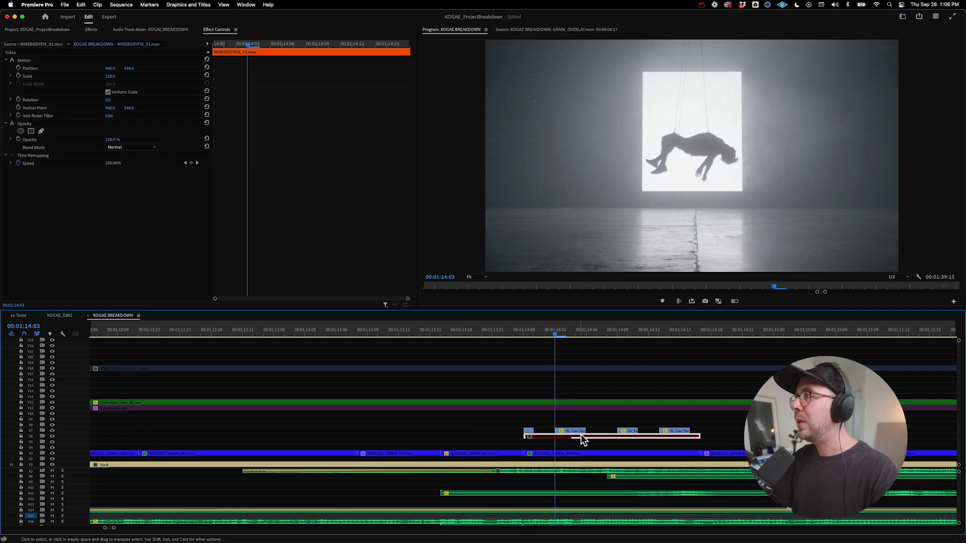
{"action": "key", "text": "shift+e"}
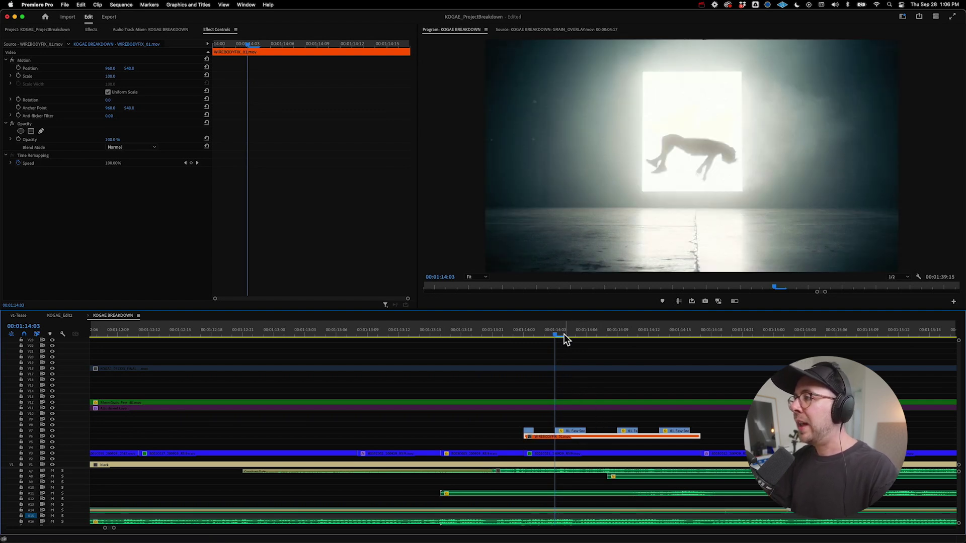
Step: Select the Easy Snow clip above the wire fix to show its opacity and blend mode, and play the section to 00:01:14:17
{"action": "left_click", "coordinate": [564, 431]}
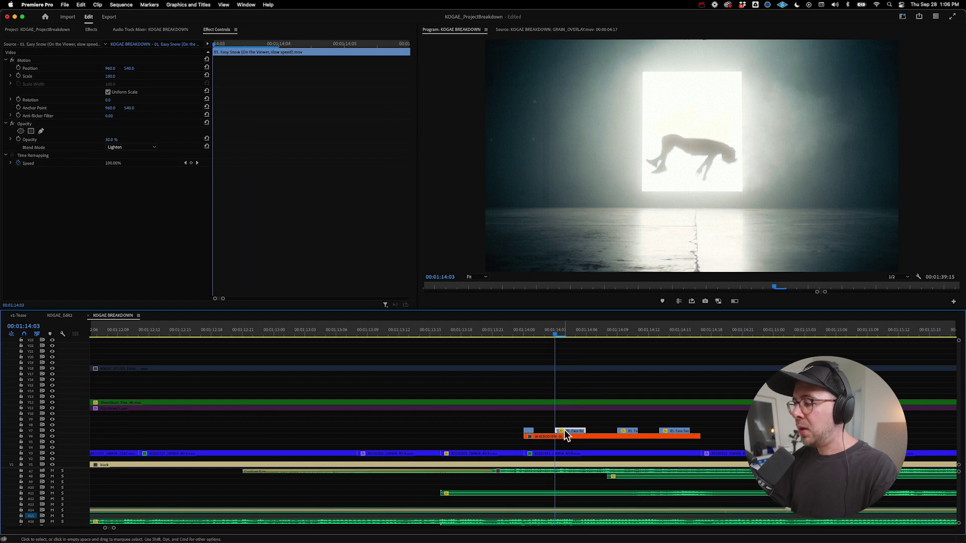
{"action": "key", "text": "space"}
{"action": "key", "text": "space"}
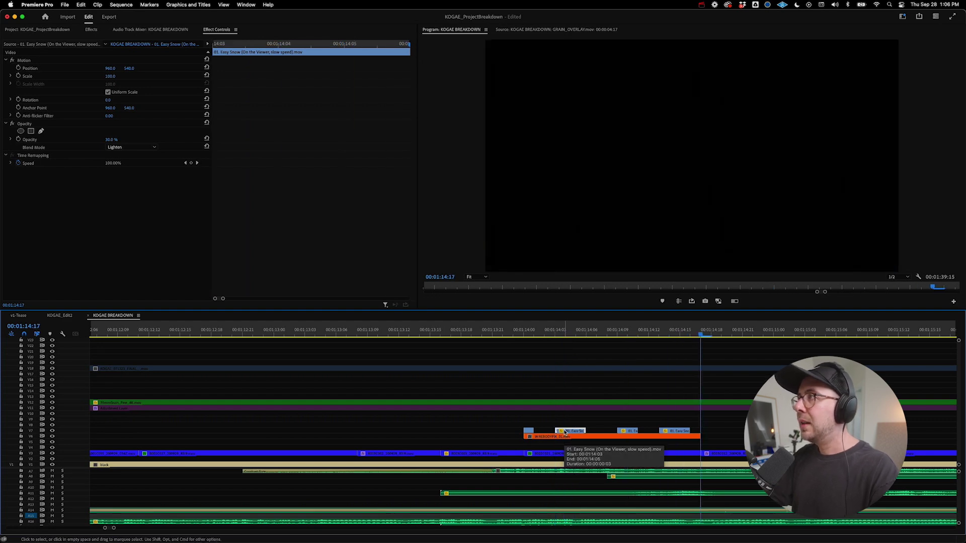
Step: Select the disabled red clip at 00:01:09:13 and turn it on to show the alternate car shot
{"action": "key", "text": "minus"}
{"action": "key", "text": "minus"}
{"action": "key", "text": "minus"}
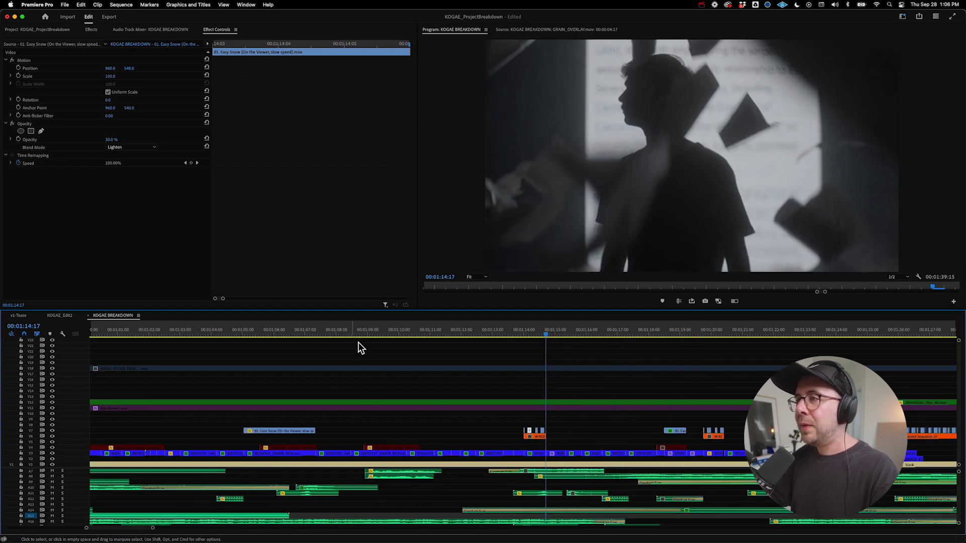
{"action": "left_click", "coordinate": [385, 335]}
{"action": "left_click", "coordinate": [387, 447]}
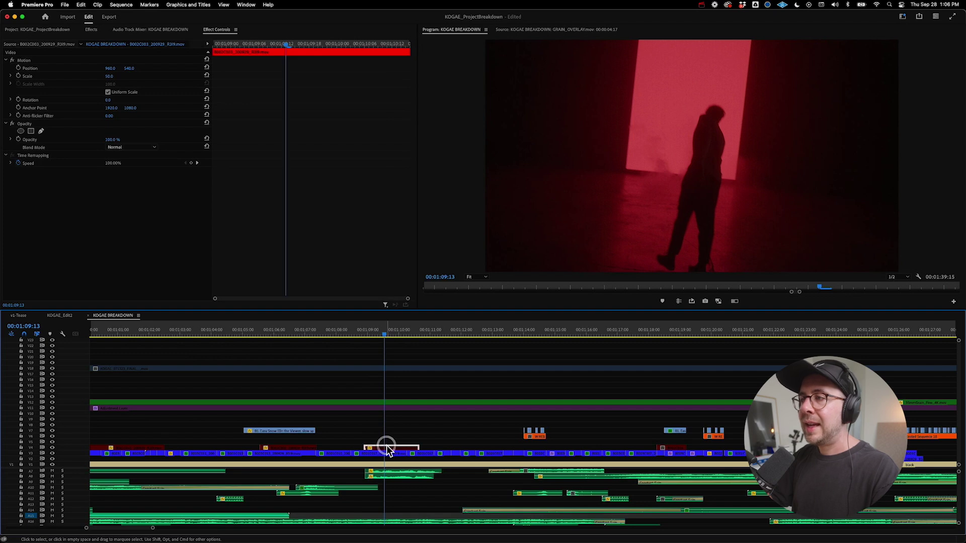
{"action": "left_click_drag", "start_coordinate": [389, 451], "coordinate": [387, 446]}
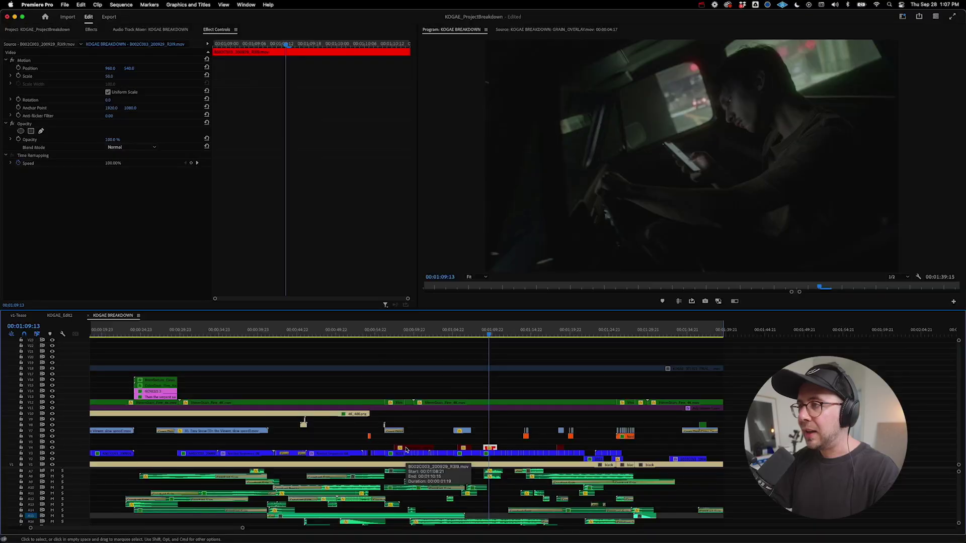
Step: Turn the 00:01:09 alternate clip back off, then enable the long red clip at 00:01:01:02 and extend its end to about 00:01:04
{"action": "left_click", "coordinate": [424, 334]}
{"action": "left_click", "coordinate": [422, 448]}
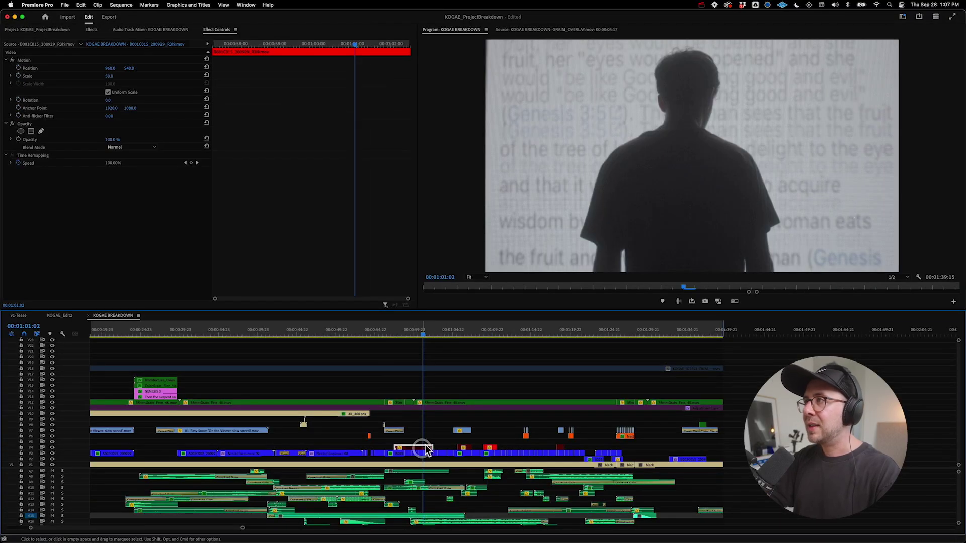
{"action": "scroll", "coordinate": [439, 432], "scroll_direction": "left", "scroll_amount": 2}
{"action": "scroll", "coordinate": [439, 433], "scroll_direction": "left", "scroll_amount": 2}
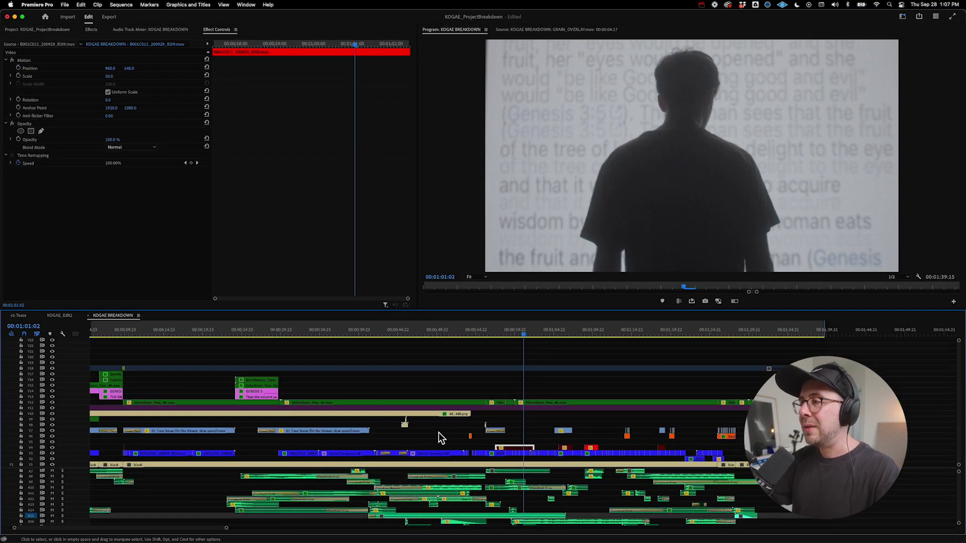
{"action": "left_click", "coordinate": [590, 448]}
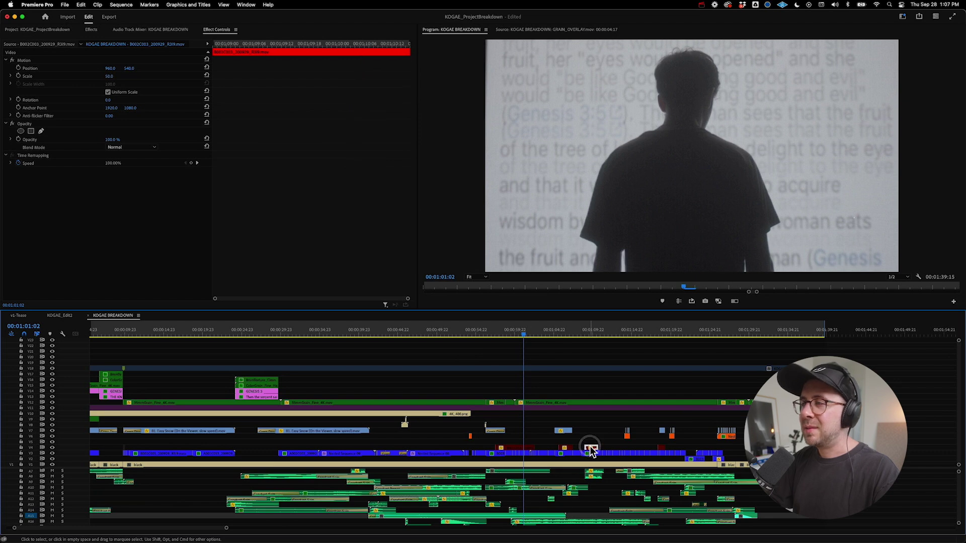
{"action": "key", "text": "="}
{"action": "left_click", "coordinate": [522, 449]}
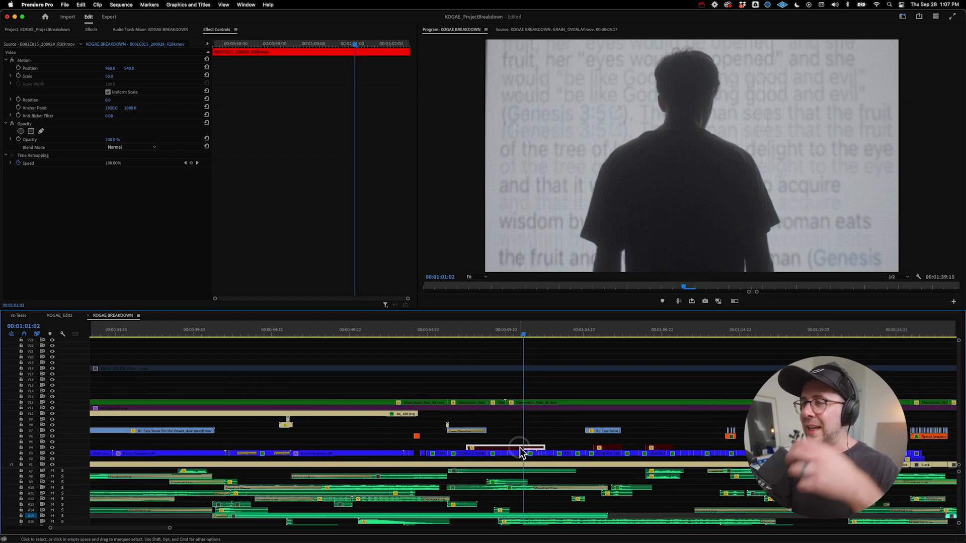
{"action": "mouse_move", "coordinate": [544, 449]}
{"action": "left_mouse_down"}
{"action": "mouse_move", "coordinate": [571, 449]}
{"action": "mouse_move", "coordinate": [553, 455]}
{"action": "left_mouse_up"}
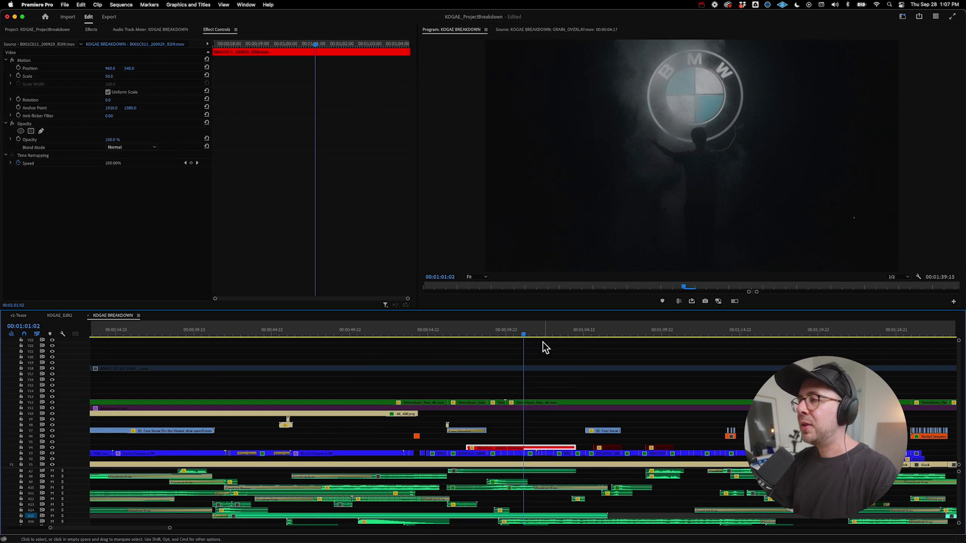
Step: Play the projected logo shots in the long red clip from 00:00:59:09, then turn that clip off
{"action": "left_click", "coordinate": [530, 332]}
{"action": "left_click_drag", "start_coordinate": [529, 332], "coordinate": [497, 332]}
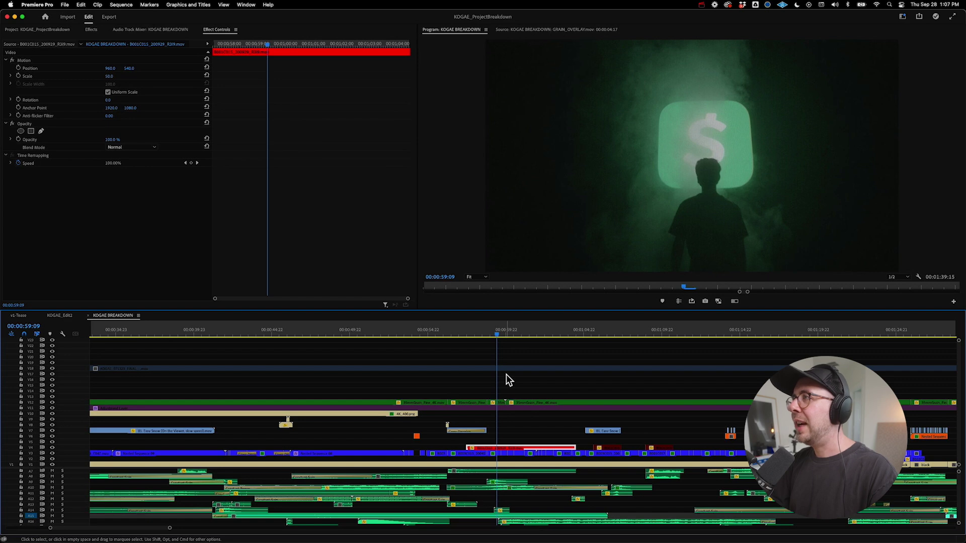
{"action": "key", "text": "space"}
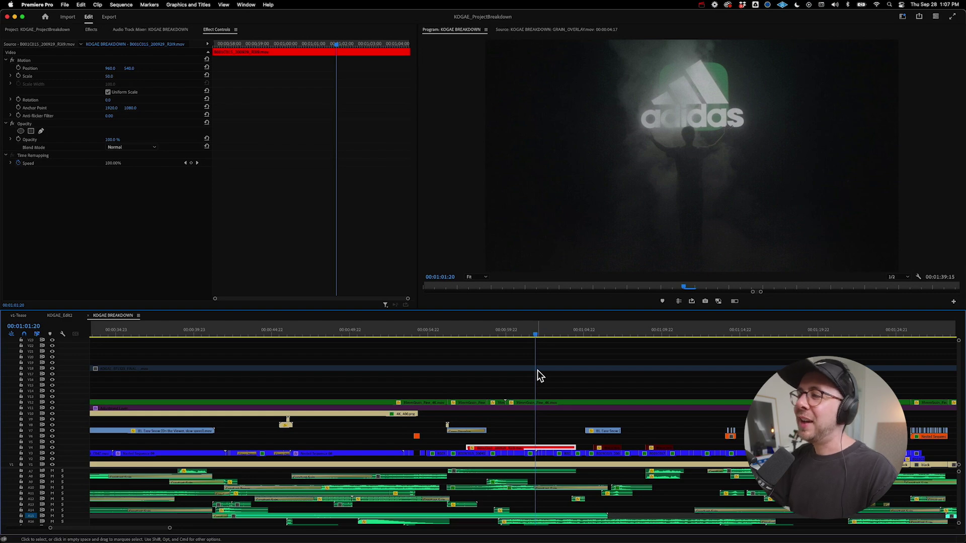
{"action": "left_click", "coordinate": [503, 448]}
{"action": "key", "text": "shift+e"}
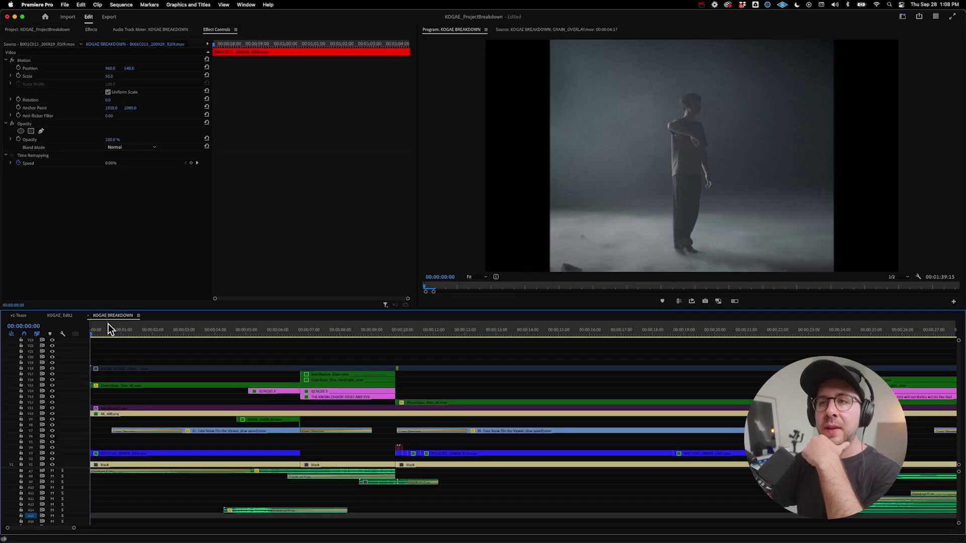
Step: Enable the KOGAE_071323_FINAL clip above the layers and play the finished version from the sequence start to 00:00:04:21
{"action": "left_click", "coordinate": [129, 369]}
{"action": "key", "text": "shift+e"}
{"action": "key", "text": "space"}
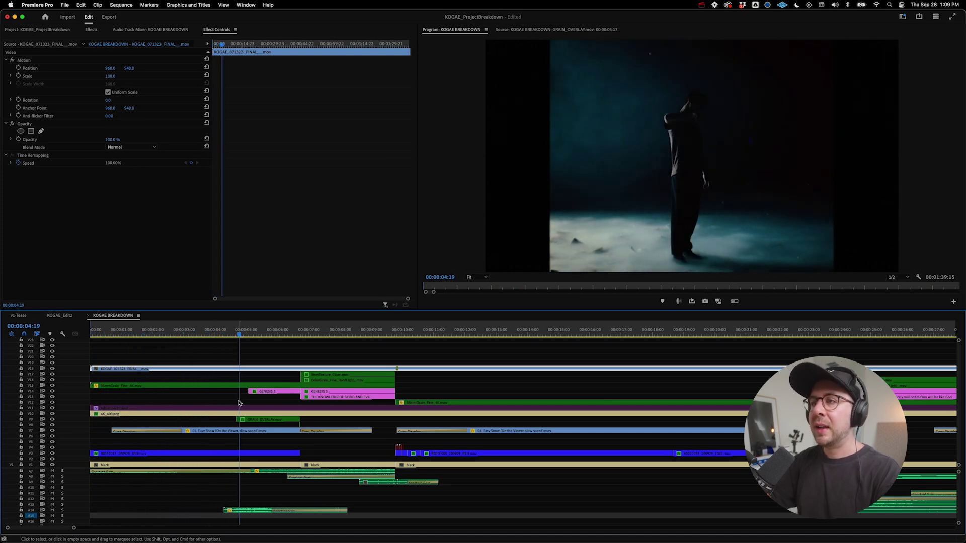
{"action": "key", "text": "space"}
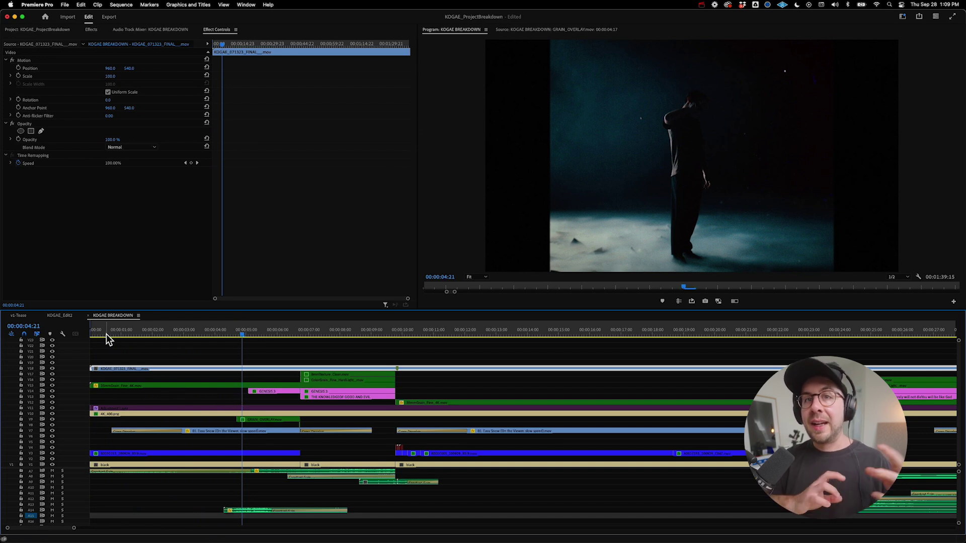
Step: Open the KOGAE_Edit2 sequence and review its flower and arched-window shots between about 00:00:10 and 00:00:38
{"action": "left_click", "coordinate": [58, 316]}
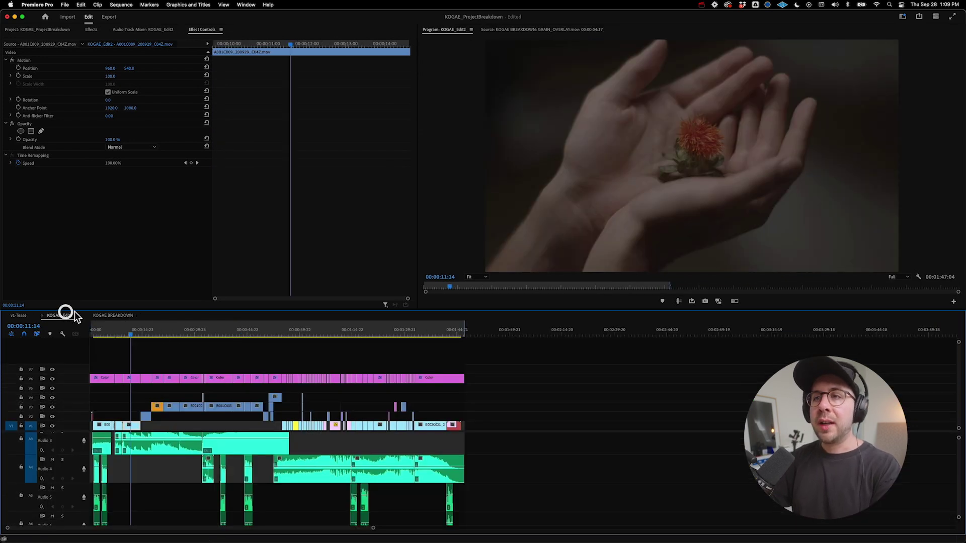
{"action": "left_click_drag", "start_coordinate": [115, 333], "coordinate": [157, 333]}
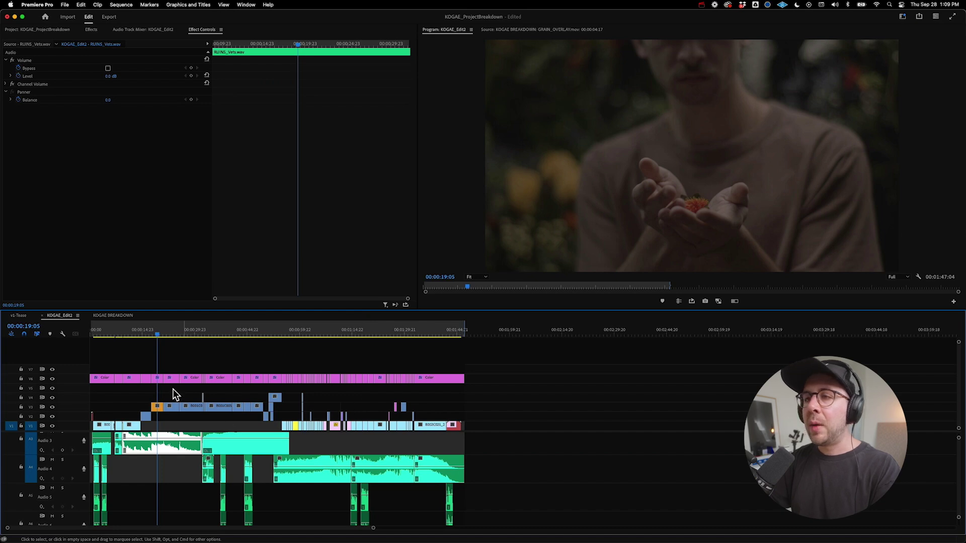
{"action": "left_click", "coordinate": [172, 334]}
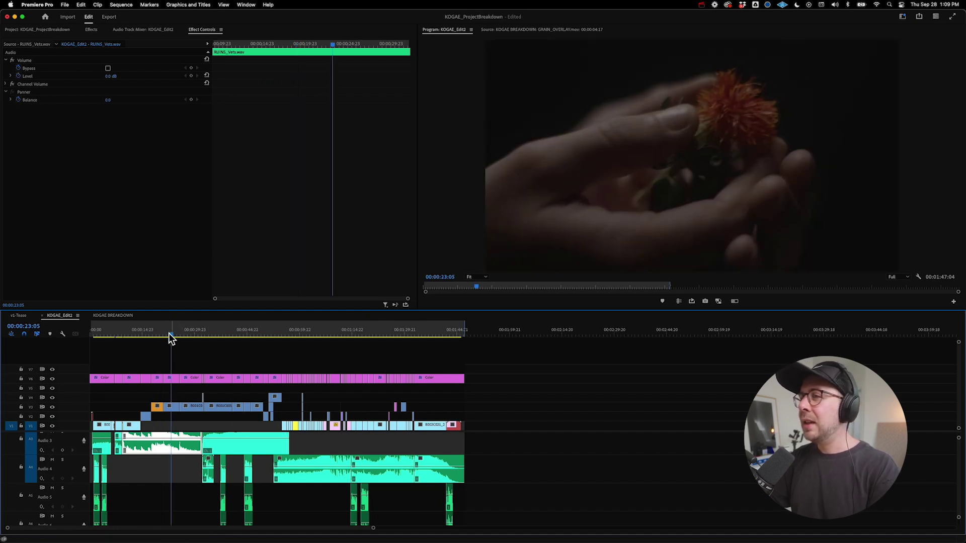
{"action": "left_click_drag", "start_coordinate": [181, 334], "coordinate": [224, 341]}
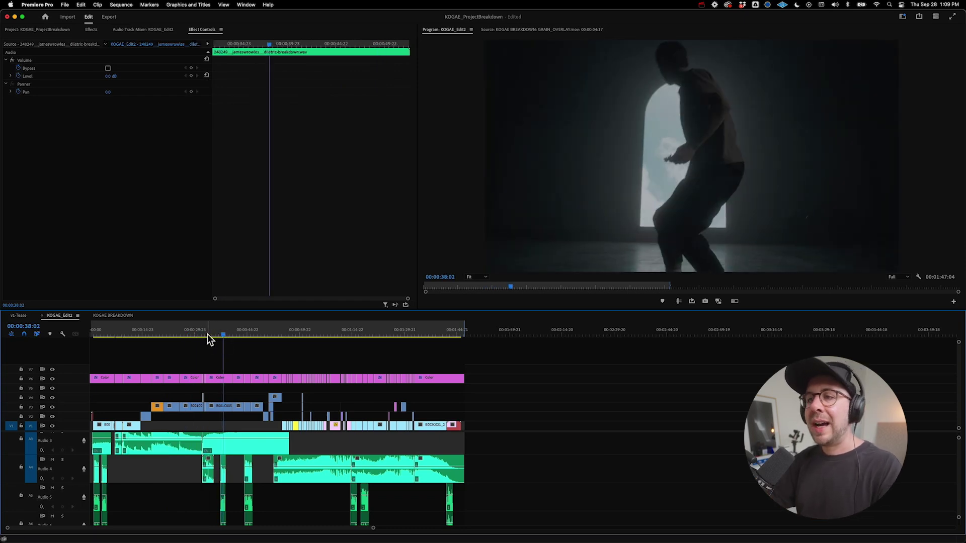
{"action": "left_click_drag", "start_coordinate": [208, 334], "coordinate": [127, 350]}
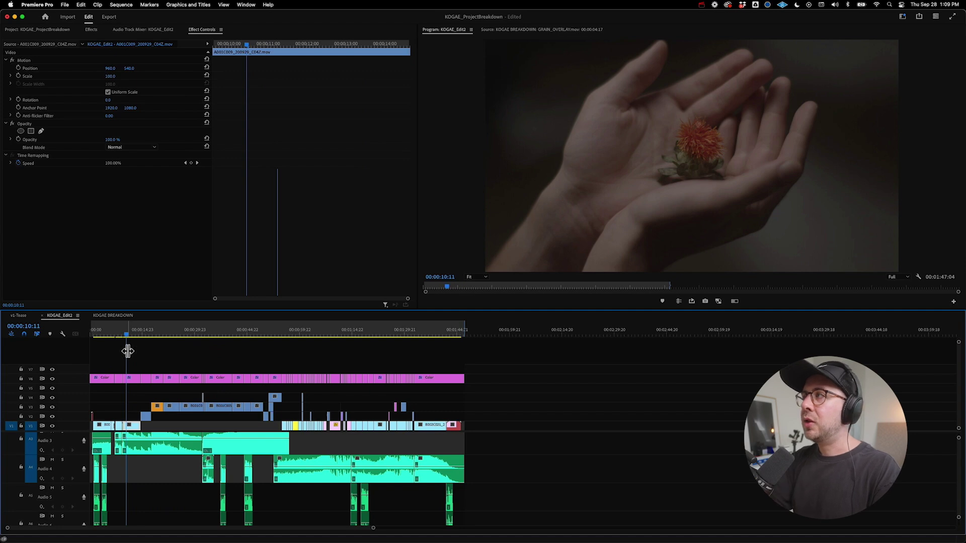
{"action": "key", "text": "space"}
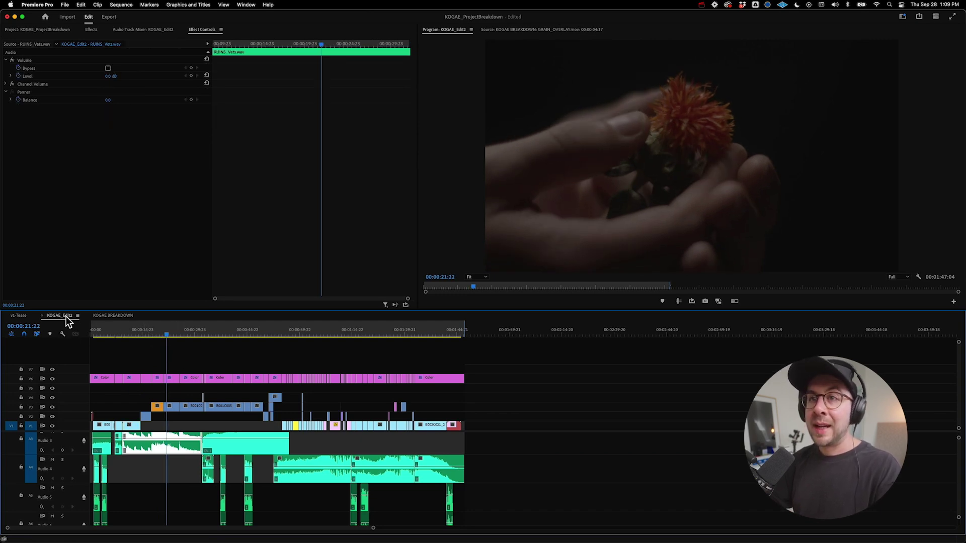
Step: Return to the KOGAE BREAKDOWN sequence and preview the final graded opening shot between 00:00:02:19 and 00:00:06:13
{"action": "left_click", "coordinate": [107, 316]}
{"action": "key", "text": "minus"}
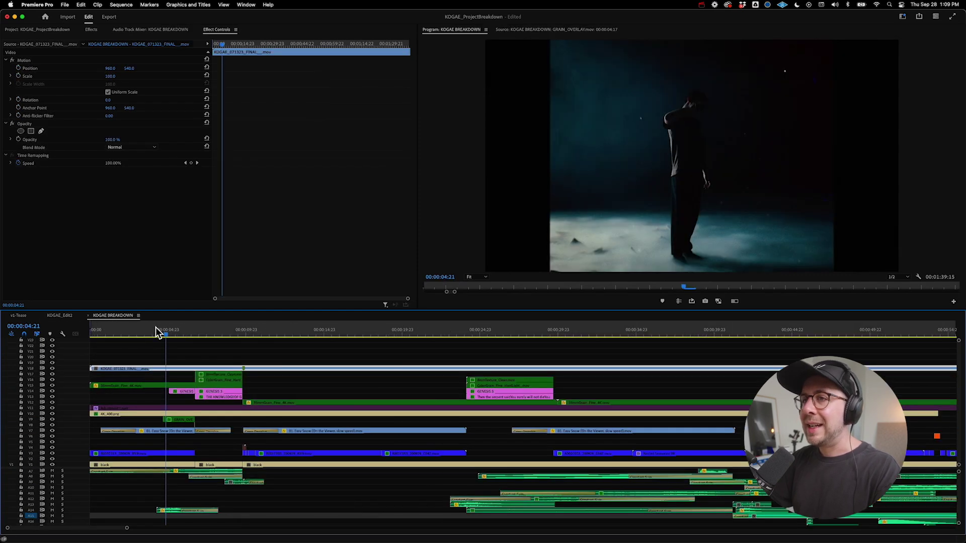
{"action": "left_click_drag", "start_coordinate": [159, 334], "coordinate": [135, 334]}
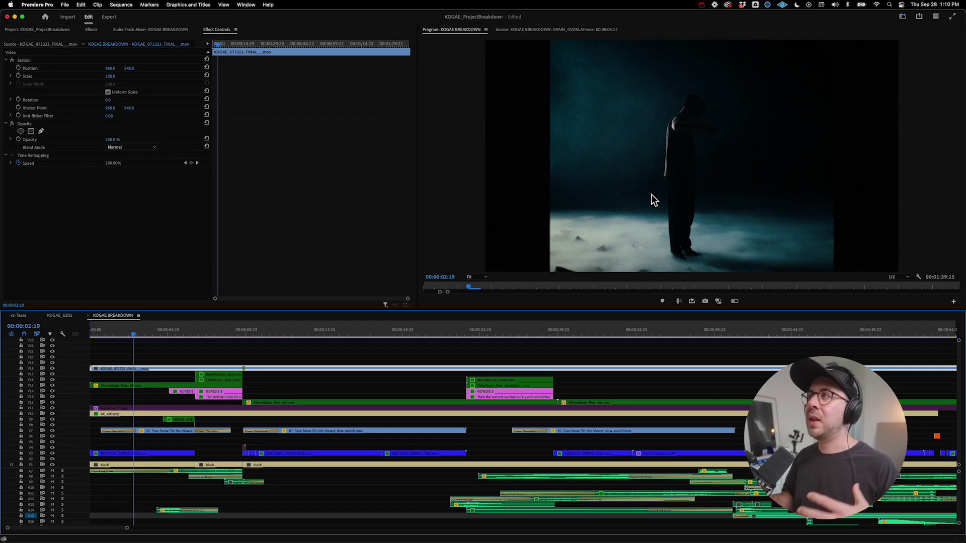
{"action": "left_click", "coordinate": [160, 333]}
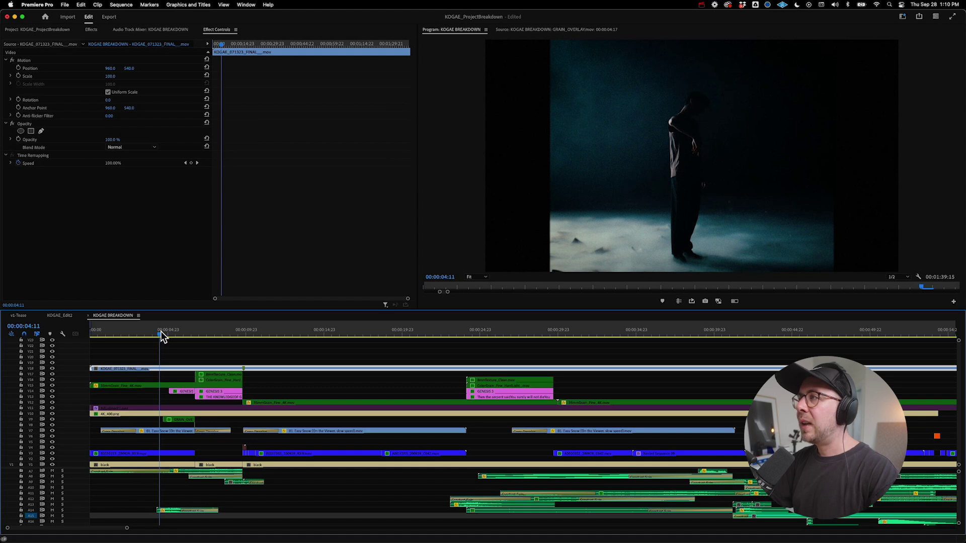
{"action": "left_click_drag", "start_coordinate": [162, 337], "coordinate": [181, 336]}
{"action": "left_click_drag", "start_coordinate": [184, 336], "coordinate": [193, 336]}
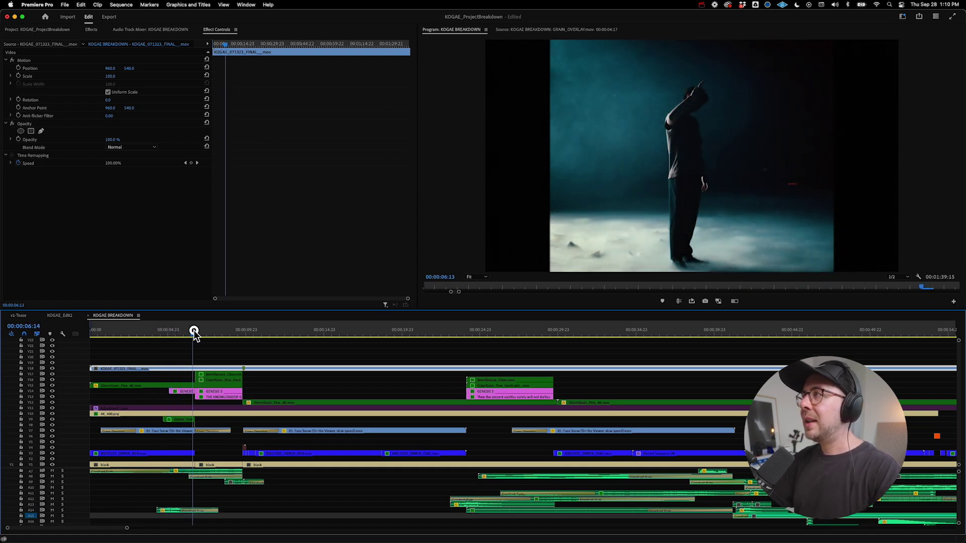
Step: Open the blue B003C013 camera clip at 00:00:06:16 to view its ungraded source, return to the program view and select the clip
{"action": "key", "text": "="}
{"action": "key", "text": "="}
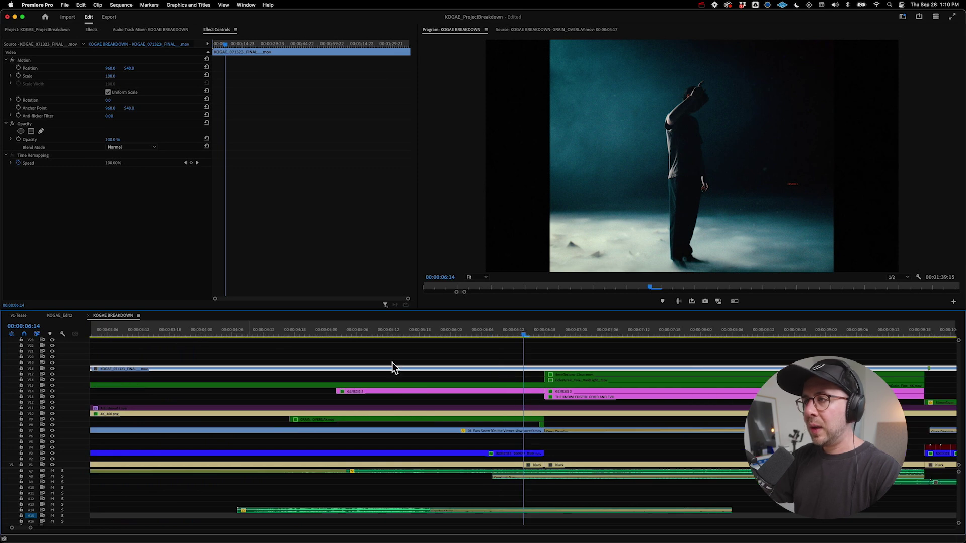
{"action": "mouse_move", "coordinate": [536, 330]}
{"action": "left_mouse_down"}
{"action": "mouse_move", "coordinate": [513, 336]}
{"action": "mouse_move", "coordinate": [535, 330]}
{"action": "left_mouse_up"}
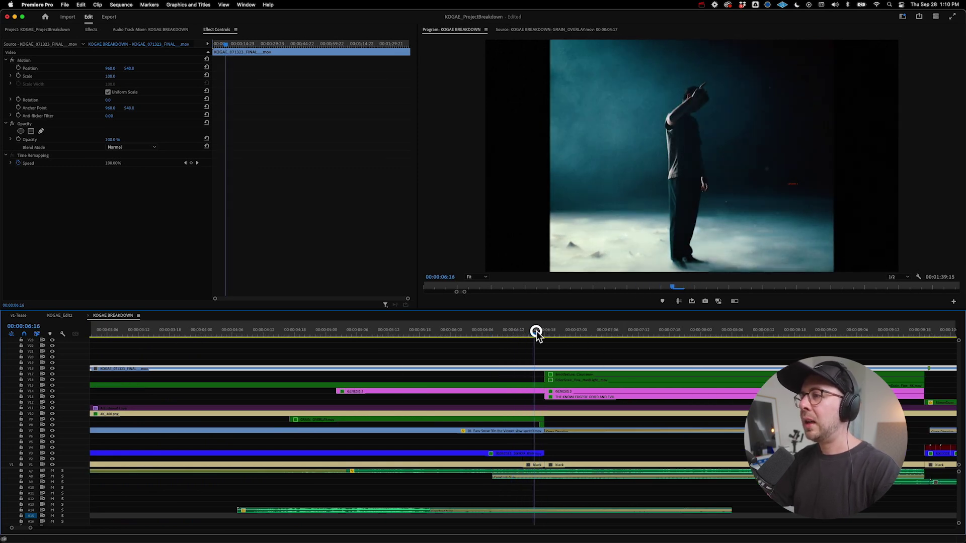
{"action": "double_click", "coordinate": [515, 454]}
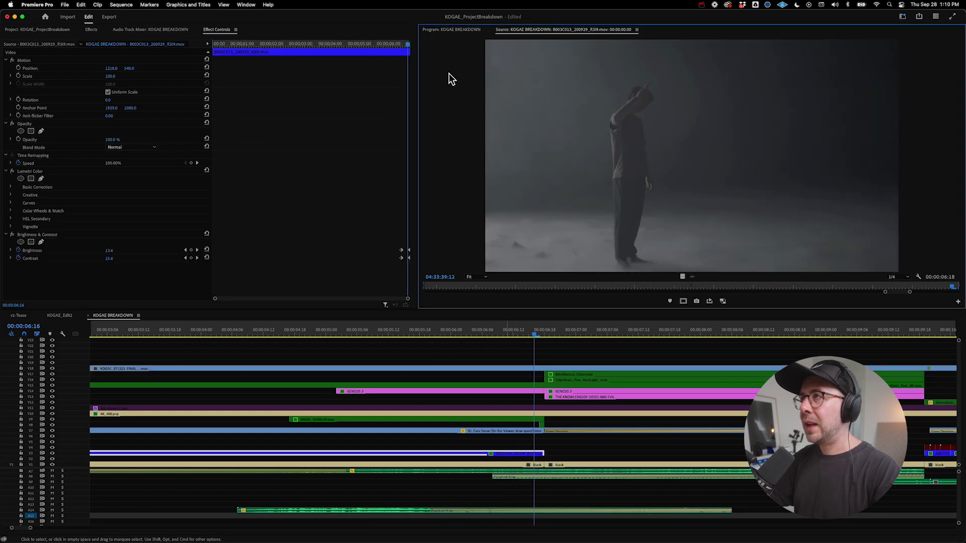
{"action": "left_click", "coordinate": [448, 29]}
{"action": "left_click", "coordinate": [486, 453]}
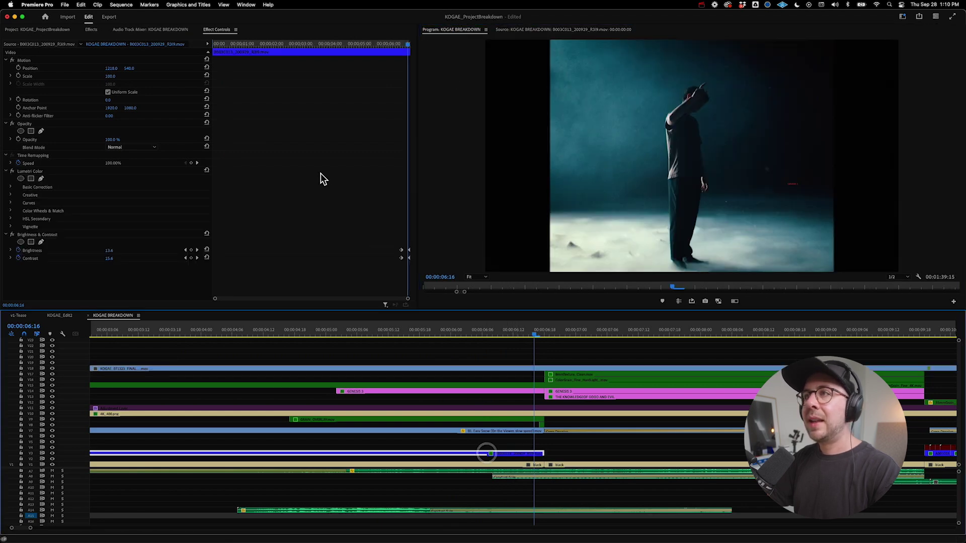
Step: Bypass and re-enable the camera clip's Brightness & Contrast effect, then scrub back through its keyframes to 00:00:06:06
{"action": "left_click", "coordinate": [39, 234]}
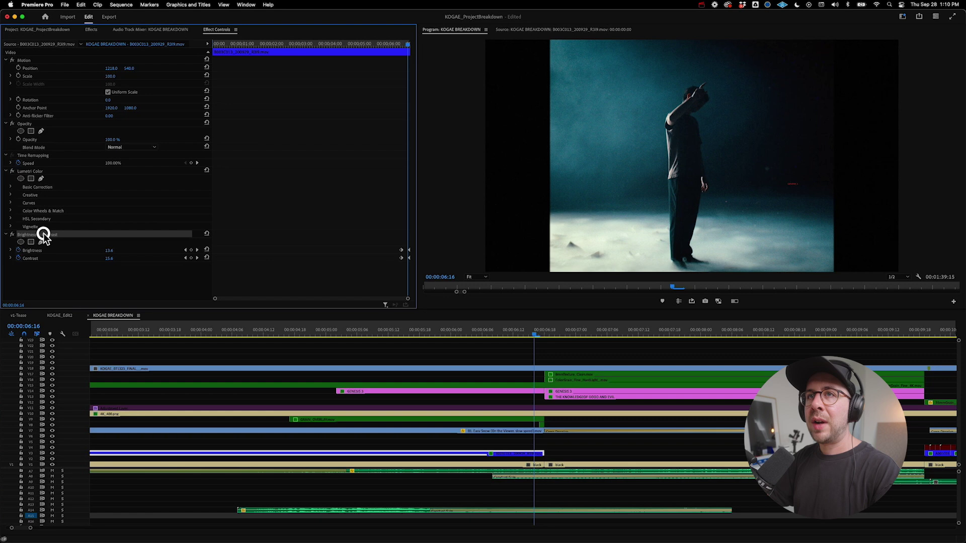
{"action": "left_click", "coordinate": [12, 234]}
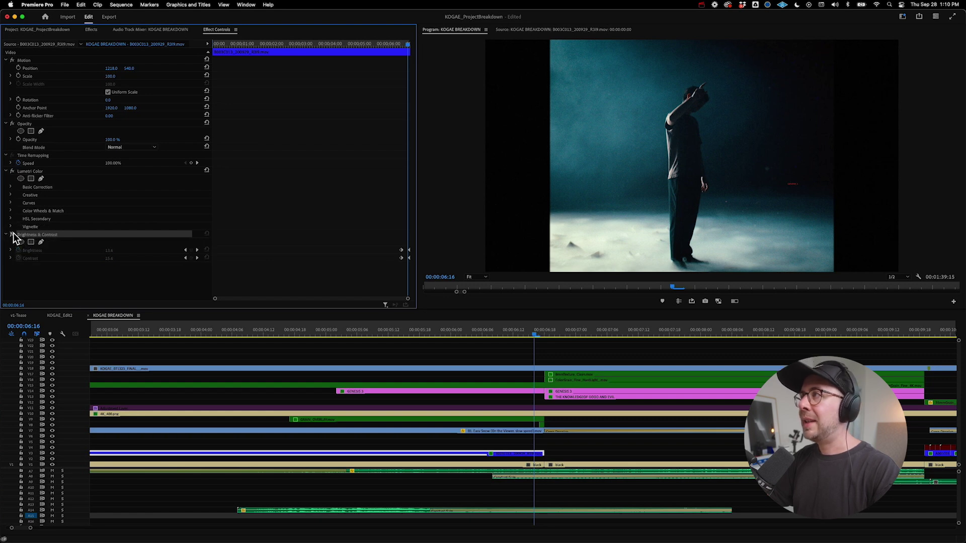
{"action": "left_click", "coordinate": [12, 234]}
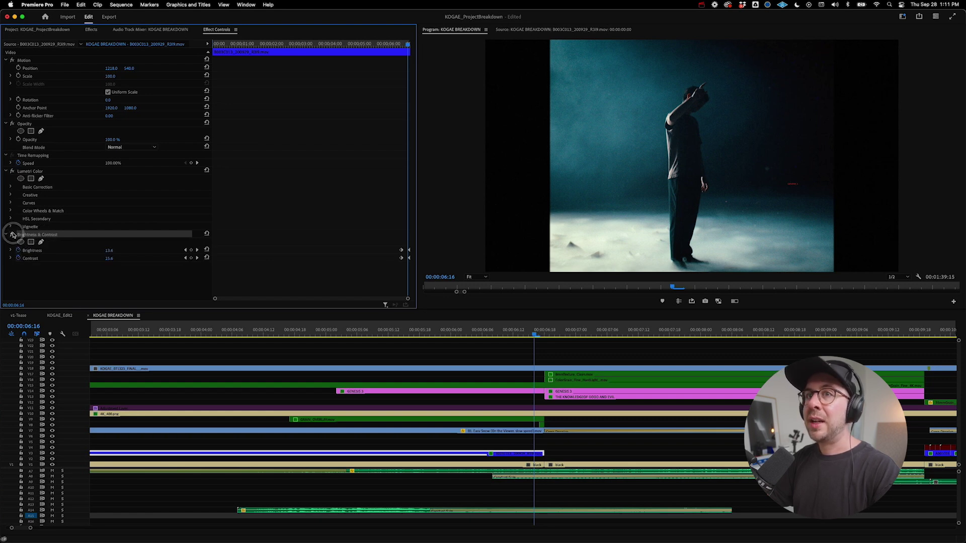
{"action": "left_click", "coordinate": [401, 43]}
{"action": "mouse_move", "coordinate": [401, 43]}
{"action": "left_mouse_down"}
{"action": "mouse_move", "coordinate": [412, 48]}
{"action": "mouse_move", "coordinate": [397, 61]}
{"action": "left_mouse_up"}
Step: Preview the burn transition at 00:00:06:17 and play through it into the title card, stopping at 00:00:07:11
{"action": "left_click", "coordinate": [569, 343]}
{"action": "key", "text": "minus"}
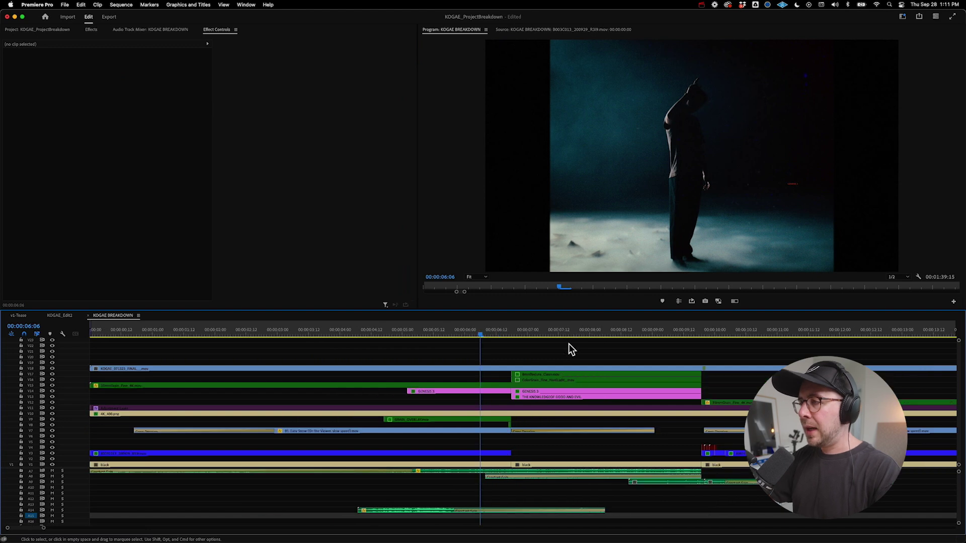
{"action": "left_click", "coordinate": [508, 333]}
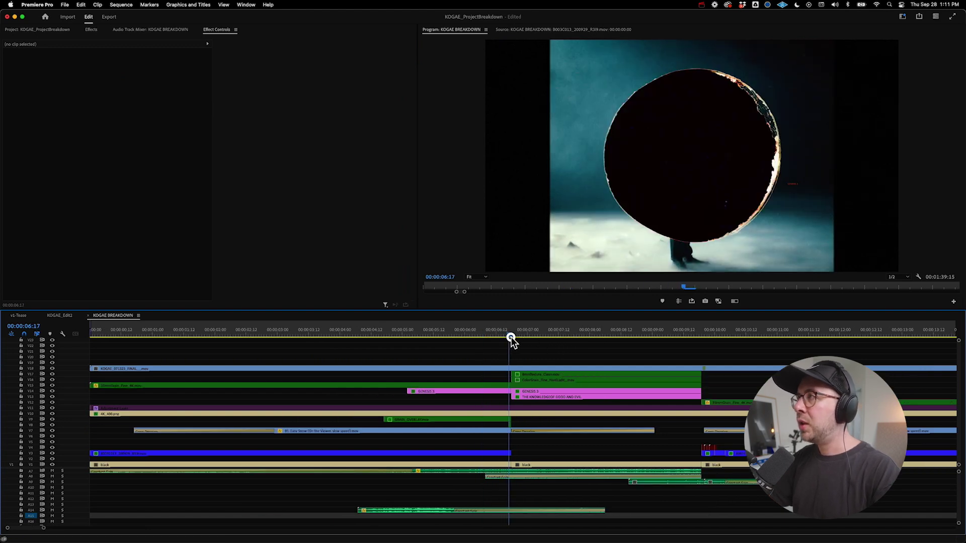
{"action": "left_click", "coordinate": [453, 334]}
{"action": "key", "text": "space"}
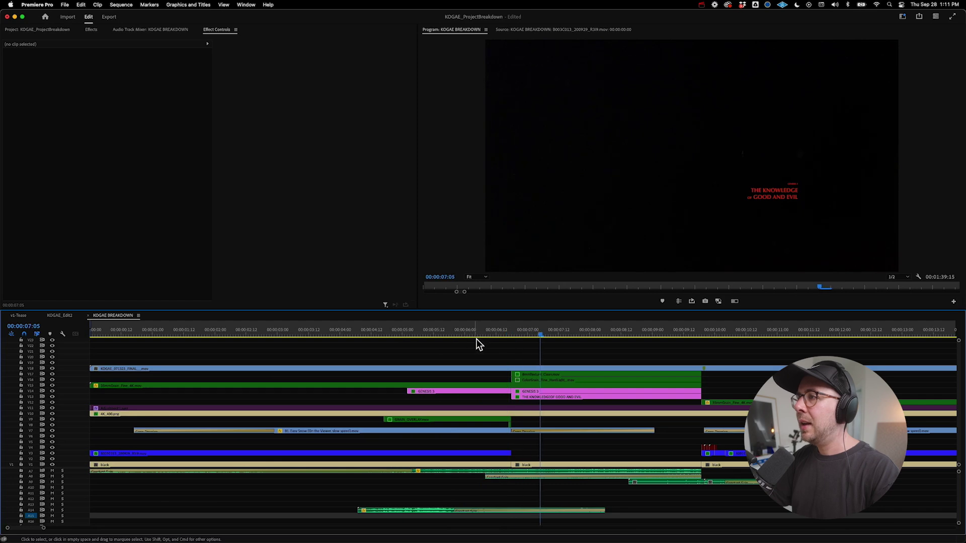
{"action": "key", "text": "space"}
Step: Move the playhead back to 00:00:04:11 and inspect the wobble-choir audio clip beneath the opening shot
{"action": "key", "text": "minus"}
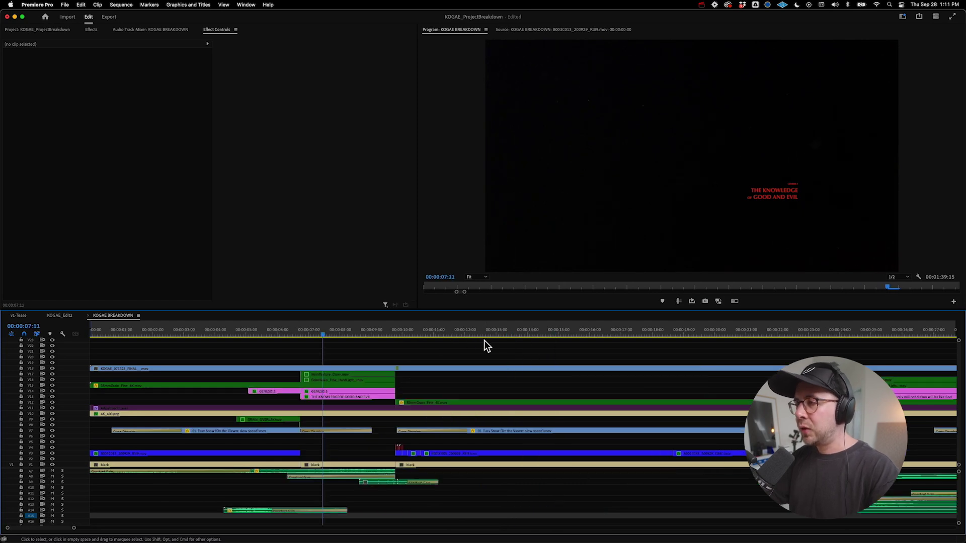
{"action": "left_click", "coordinate": [385, 330]}
{"action": "left_click_drag", "start_coordinate": [302, 337], "coordinate": [230, 334]}
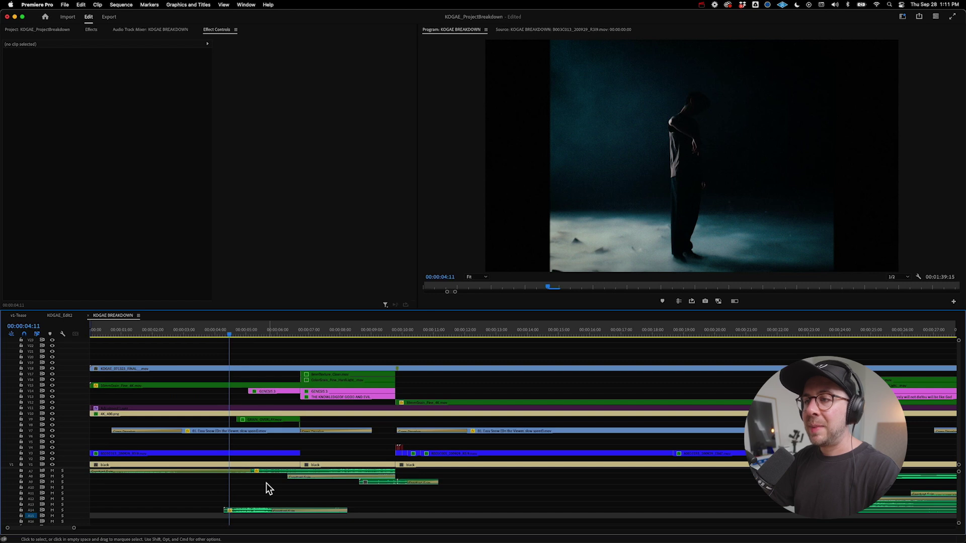
{"action": "left_click", "coordinate": [273, 469]}
{"action": "key", "text": "minus"}
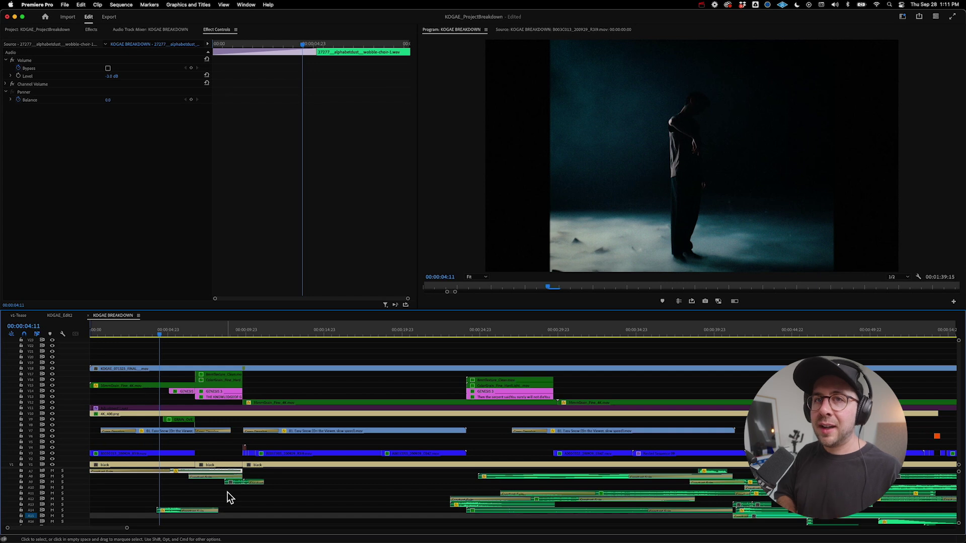
{"action": "left_click", "coordinate": [288, 482]}
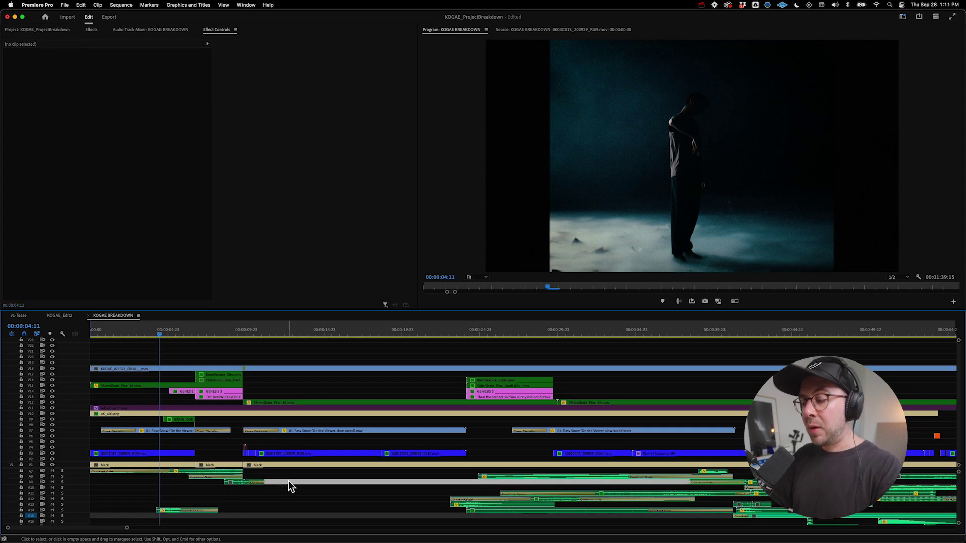
Step: Reveal the wobble-choir audio clip in the project, open its full source file and start playing it
{"action": "double_click", "coordinate": [234, 471]}
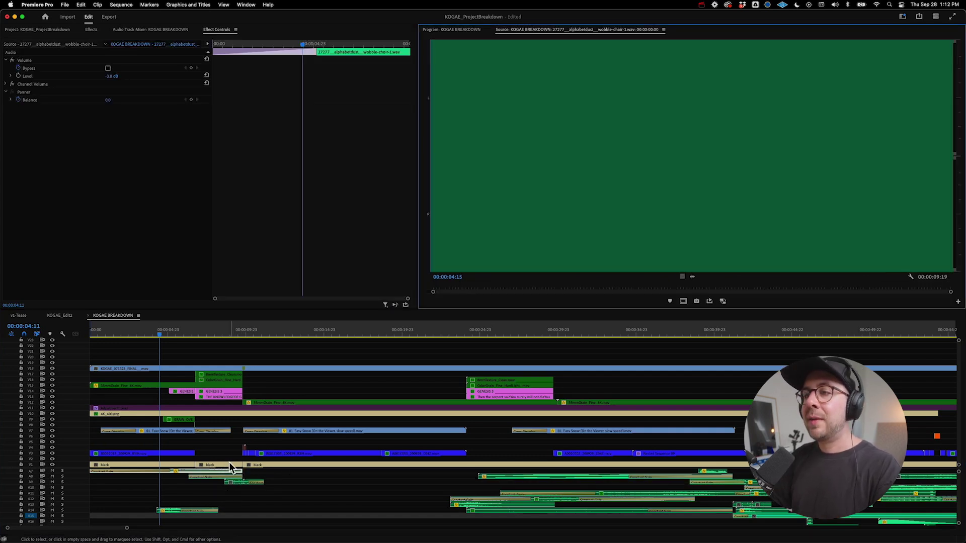
{"action": "right_click", "coordinate": [223, 475]}
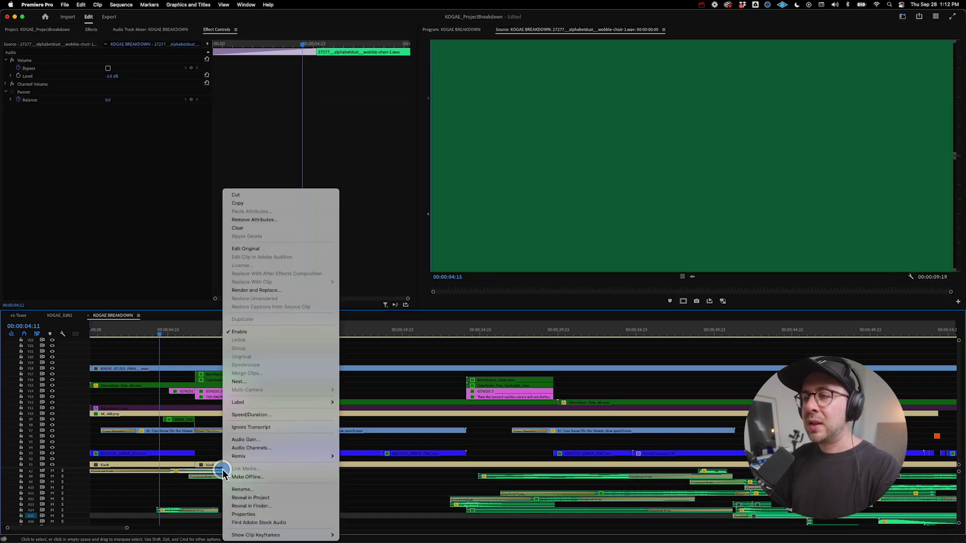
{"action": "left_click", "coordinate": [251, 498]}
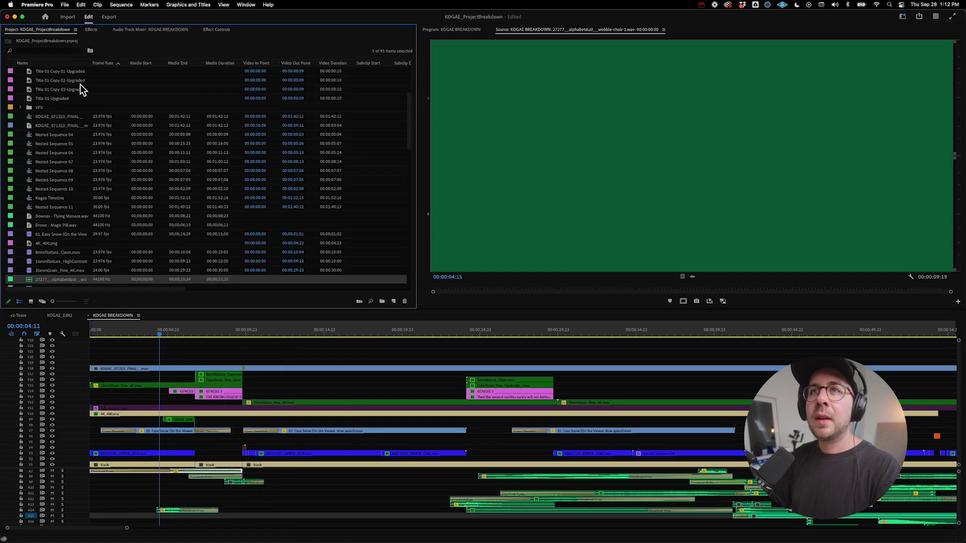
{"action": "double_click", "coordinate": [32, 280]}
{"action": "key", "text": "space"}
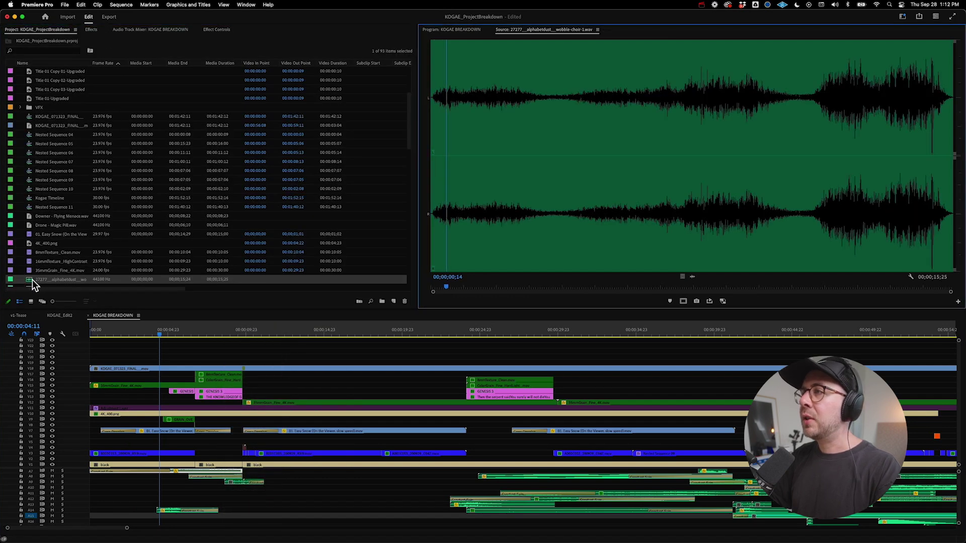
Step: Audition the wobble-choir source at several points, playing its final swell from 00:00:10:04 to the end
{"action": "left_click", "coordinate": [708, 287]}
{"action": "left_click", "coordinate": [753, 287]}
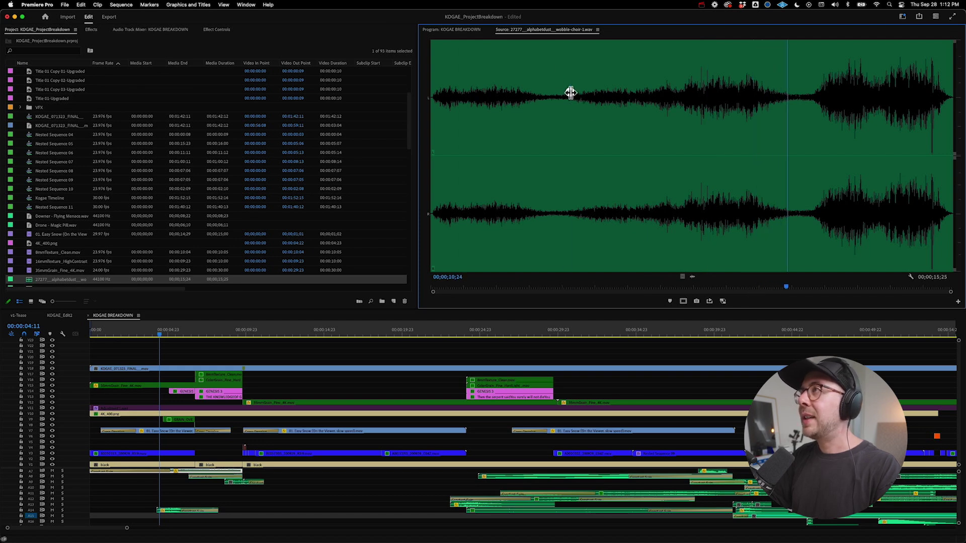
{"action": "left_click", "coordinate": [616, 101]}
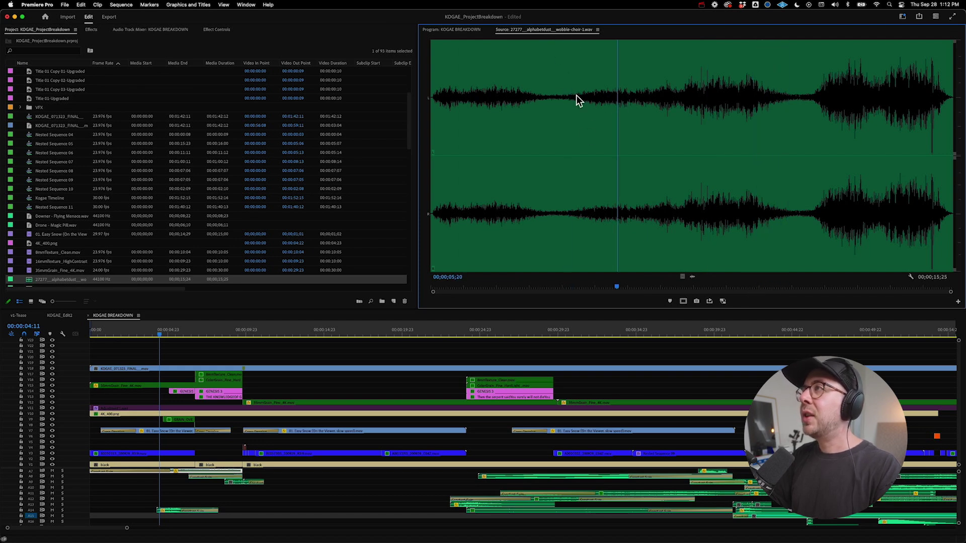
{"action": "key", "text": "Home"}
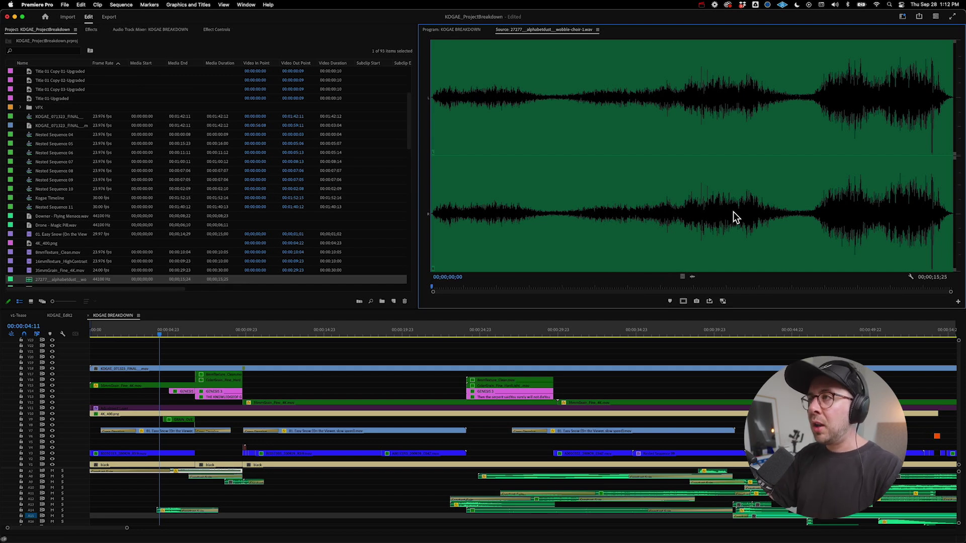
{"action": "left_click", "coordinate": [378, 488]}
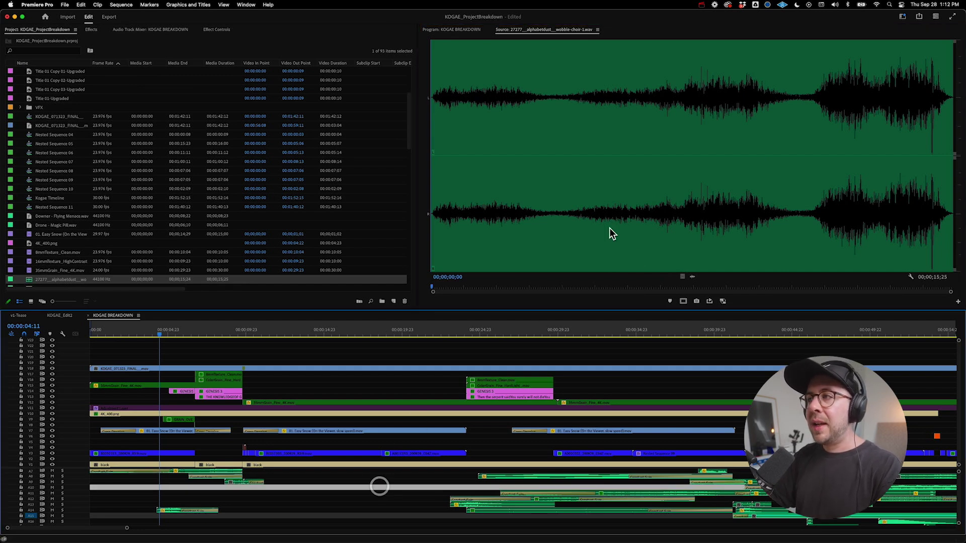
{"action": "left_click", "coordinate": [764, 189]}
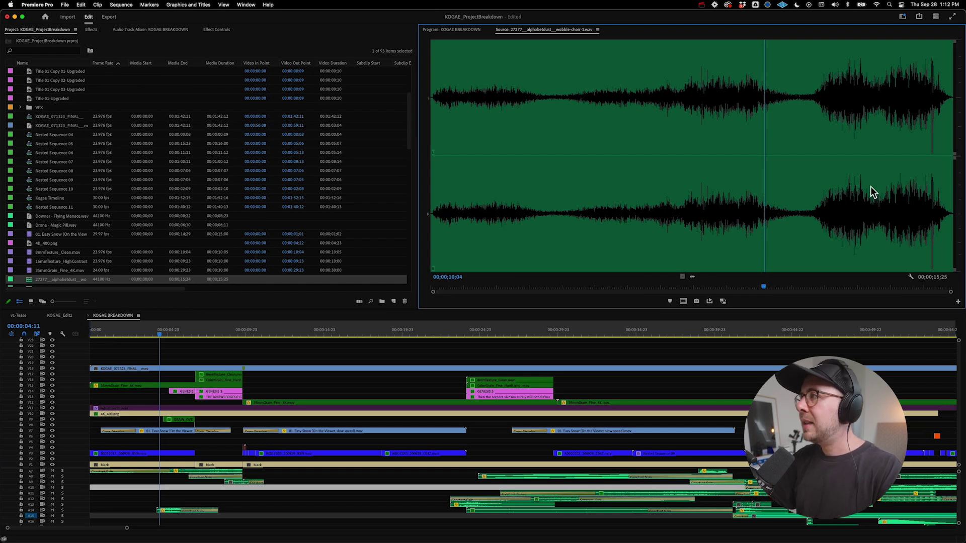
{"action": "key", "text": "space"}
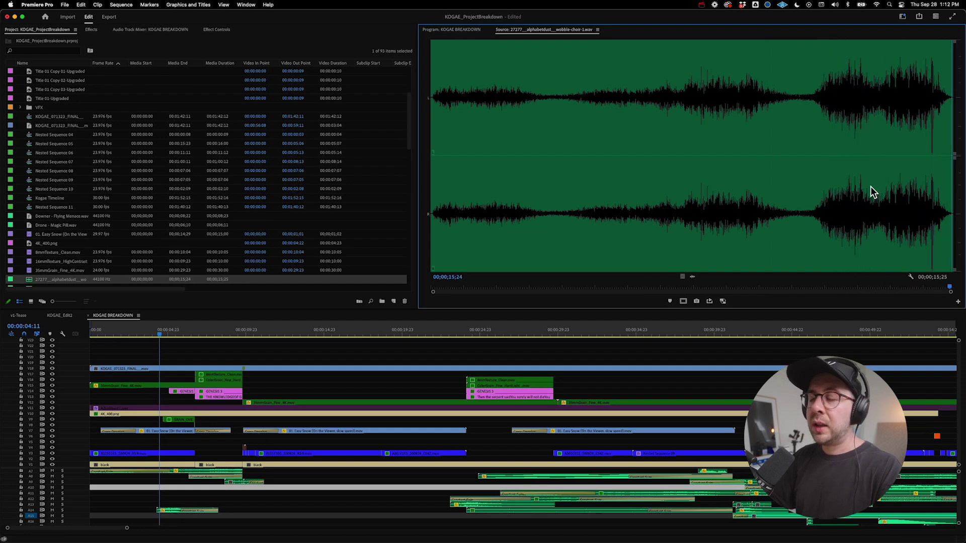
Step: Return to the KOGAE BREAKDOWN sequence and place the playhead on the title card at 00:00:09:00
{"action": "left_click", "coordinate": [226, 331]}
{"action": "key", "text": "="}
{"action": "key", "text": "="}
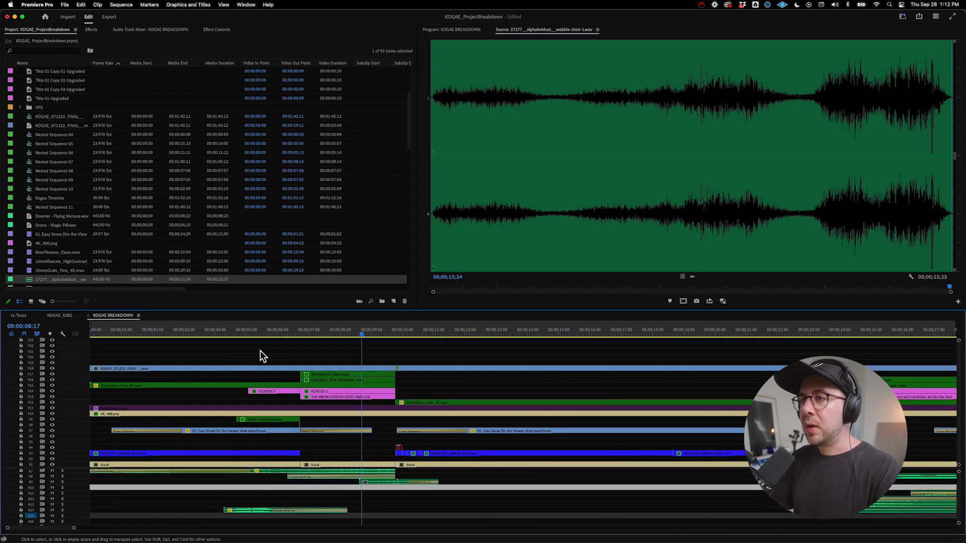
{"action": "left_click", "coordinate": [372, 330]}
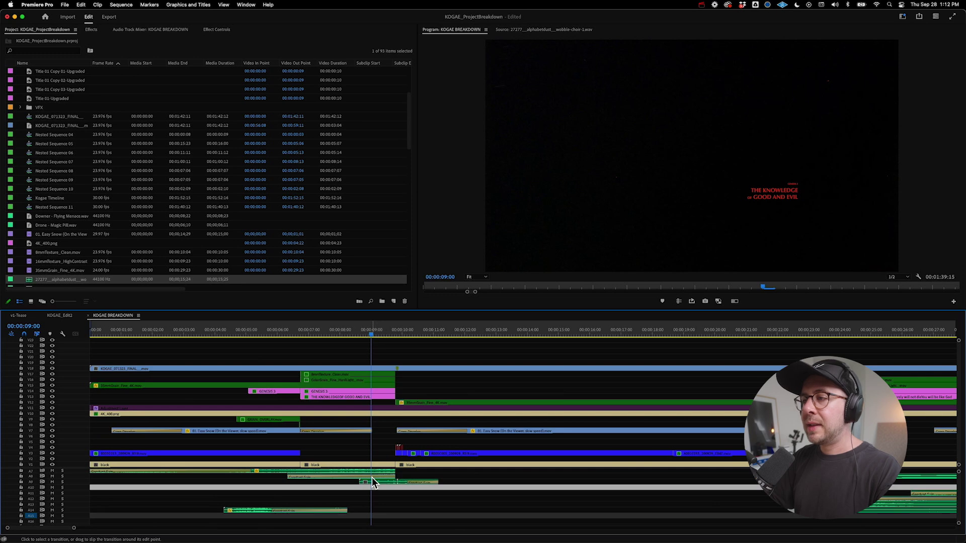
Step: Examine how the sound effect and music clips are layered across the audio tracks, around the title card and over the whole sequence
{"action": "scroll", "coordinate": [372, 478], "scroll_direction": "down", "scroll_amount": 1}
{"action": "scroll", "coordinate": [373, 478], "scroll_direction": "up", "scroll_amount": 3}
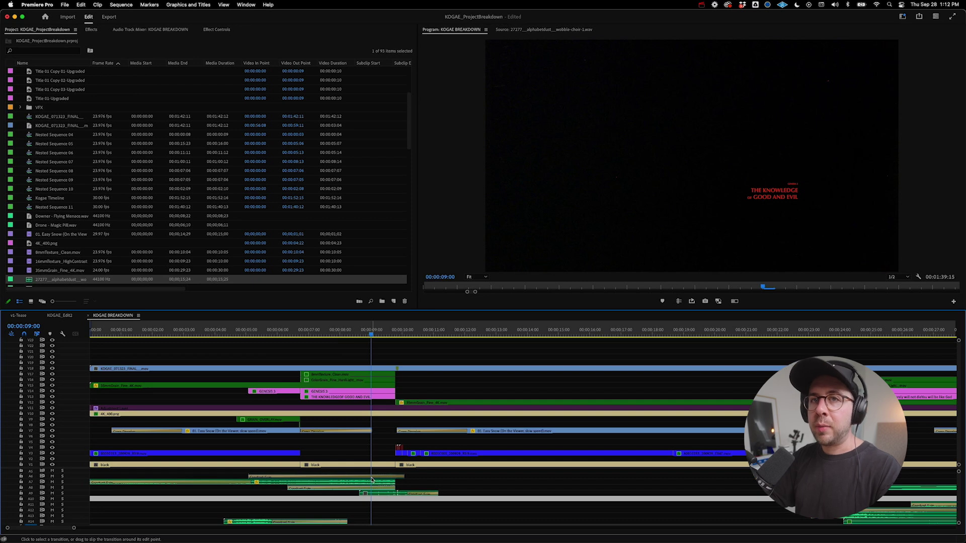
{"action": "key", "text": "minus"}
{"action": "key", "text": "minus"}
{"action": "key", "text": "minus"}
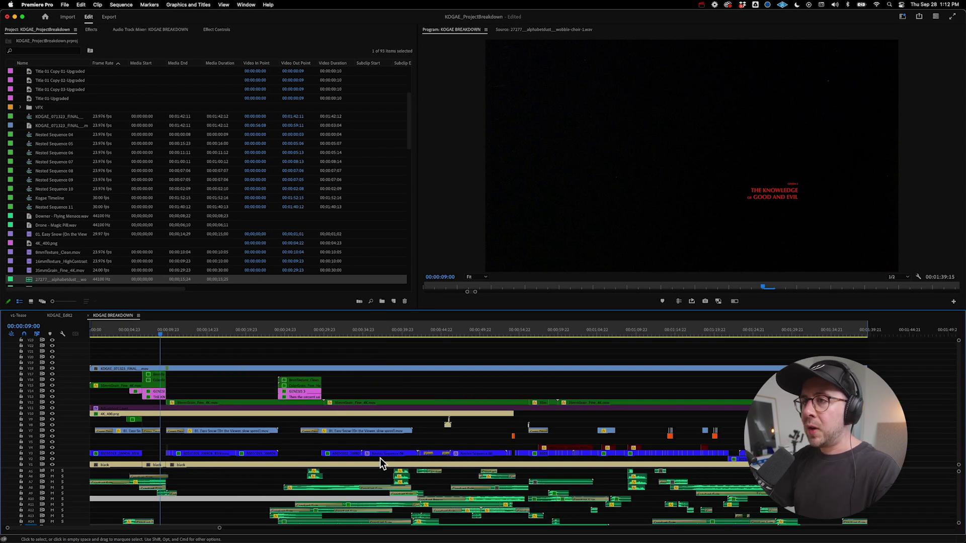
{"action": "key", "text": "equal"}
{"action": "key", "text": "equal"}
{"action": "key", "text": "equal"}
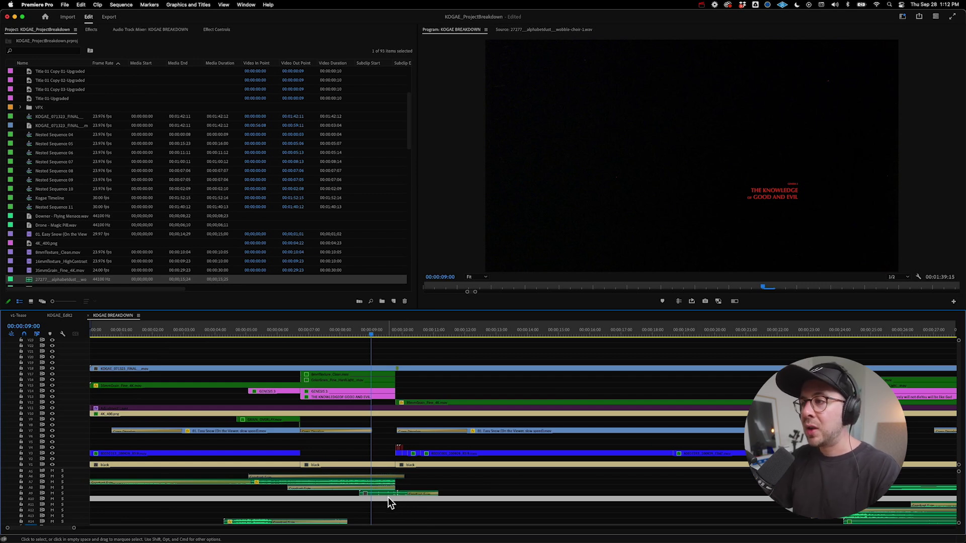
{"action": "key", "text": "minus"}
{"action": "key", "text": "minus"}
{"action": "key", "text": "minus"}
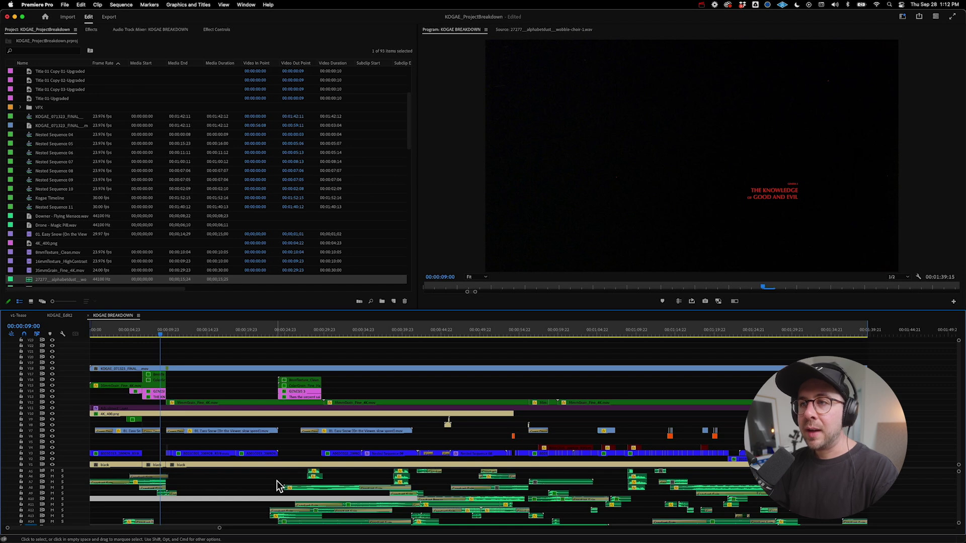
{"action": "key", "text": "equal"}
{"action": "key", "text": "equal"}
{"action": "key", "text": "equal"}
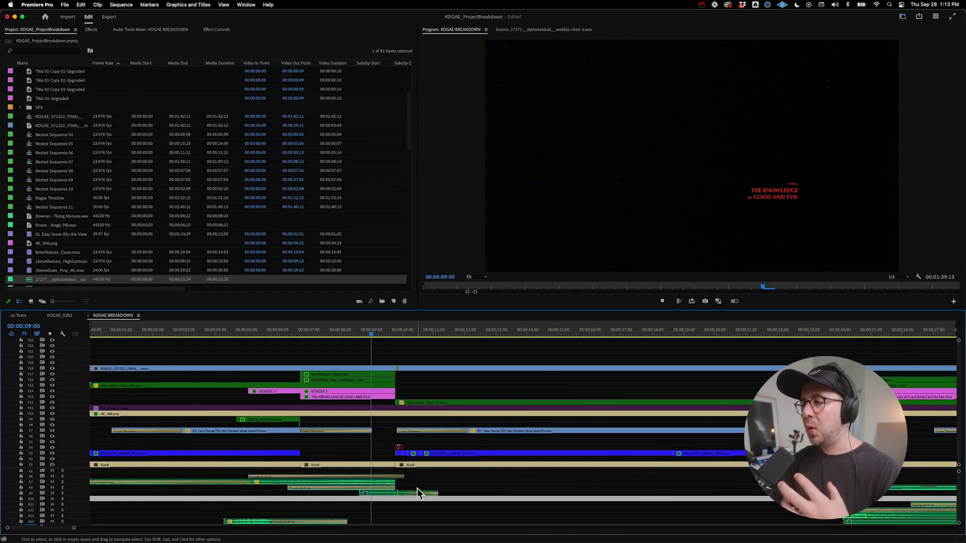
{"action": "scroll", "coordinate": [416, 491], "scroll_direction": "up", "scroll_amount": 3}
{"action": "key", "text": "minus"}
{"action": "key", "text": "minus"}
{"action": "key", "text": "minus"}
{"action": "key", "text": "minus"}
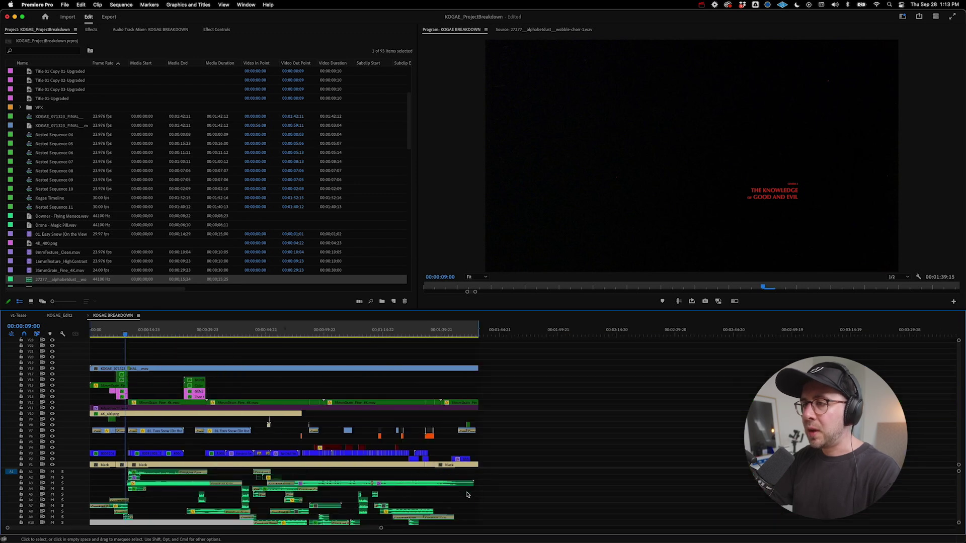
Step: Play from the title card at 00:00:08:06 into the flower shot and park on the cut at 00:00:09:22 for a closer view
{"action": "mouse_move", "coordinate": [128, 334]}
{"action": "left_mouse_down"}
{"action": "mouse_move", "coordinate": [114, 336]}
{"action": "mouse_move", "coordinate": [137, 338]}
{"action": "mouse_move", "coordinate": [124, 335]}
{"action": "left_mouse_up"}
{"action": "key", "text": "="}
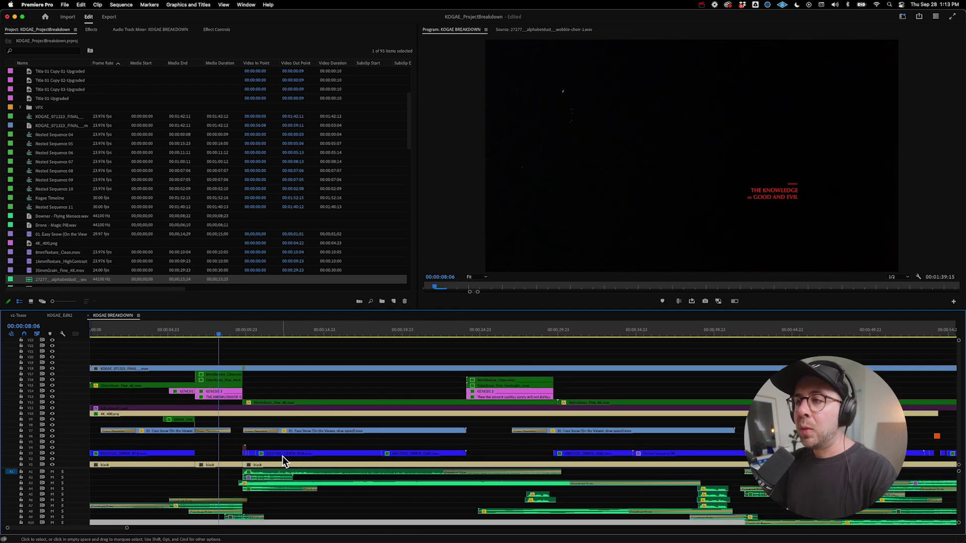
{"action": "key", "text": "space"}
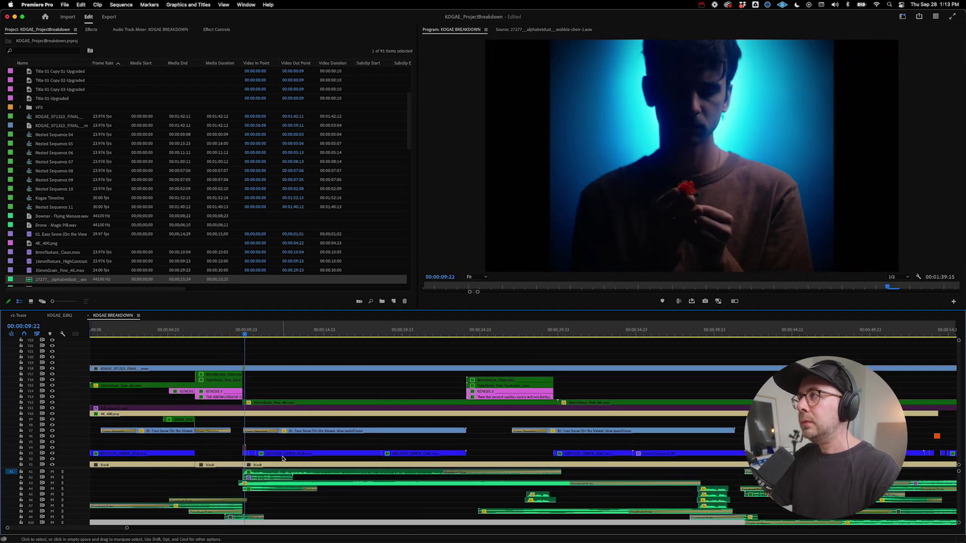
{"action": "left_click_drag", "start_coordinate": [255, 334], "coordinate": [245, 336]}
{"action": "key", "text": "="}
{"action": "key", "text": "="}
{"action": "key", "text": "="}
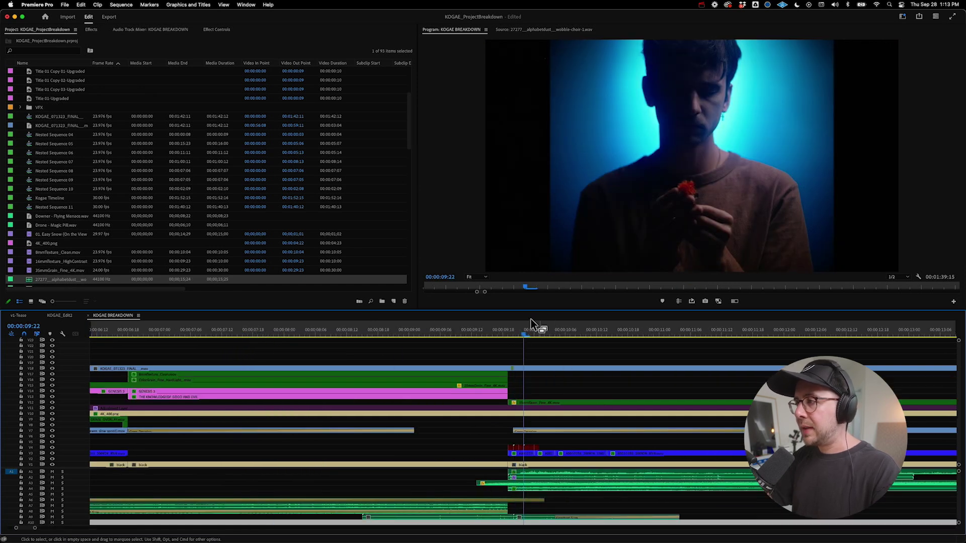
Step: Park on the cut out of the title card at 00:00:09:20 and select the short clips stacked above the footage
{"action": "left_click", "coordinate": [521, 333]}
{"action": "left_click", "coordinate": [522, 334]}
{"action": "left_click", "coordinate": [518, 447]}
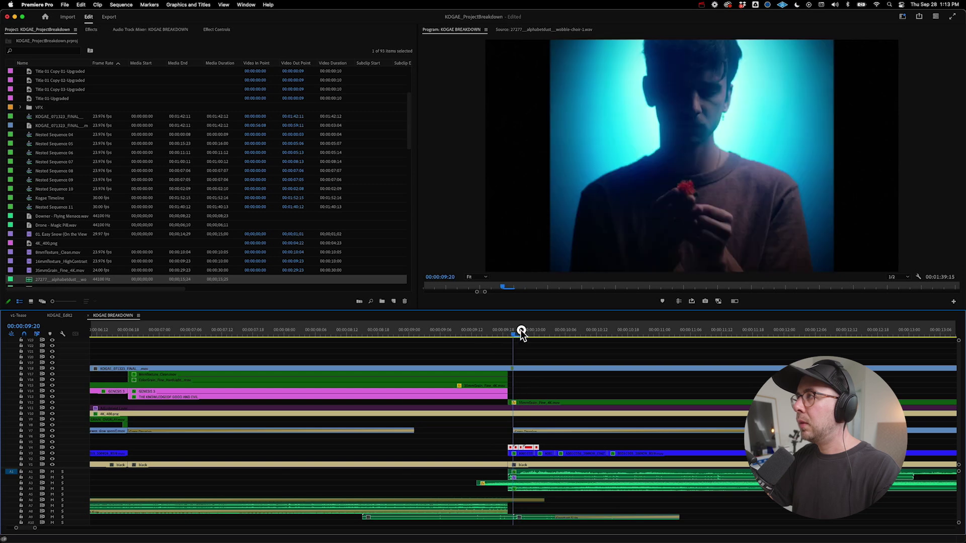
Step: Scrub to the flower shot at 00:00:10:00 and toggle the final graded clip to compare it with the raw layers
{"action": "left_click", "coordinate": [522, 370]}
{"action": "mouse_move", "coordinate": [528, 331]}
{"action": "left_mouse_down"}
{"action": "mouse_move", "coordinate": [518, 331]}
{"action": "mouse_move", "coordinate": [536, 333]}
{"action": "mouse_move", "coordinate": [508, 333]}
{"action": "mouse_move", "coordinate": [534, 333]}
{"action": "left_mouse_up"}
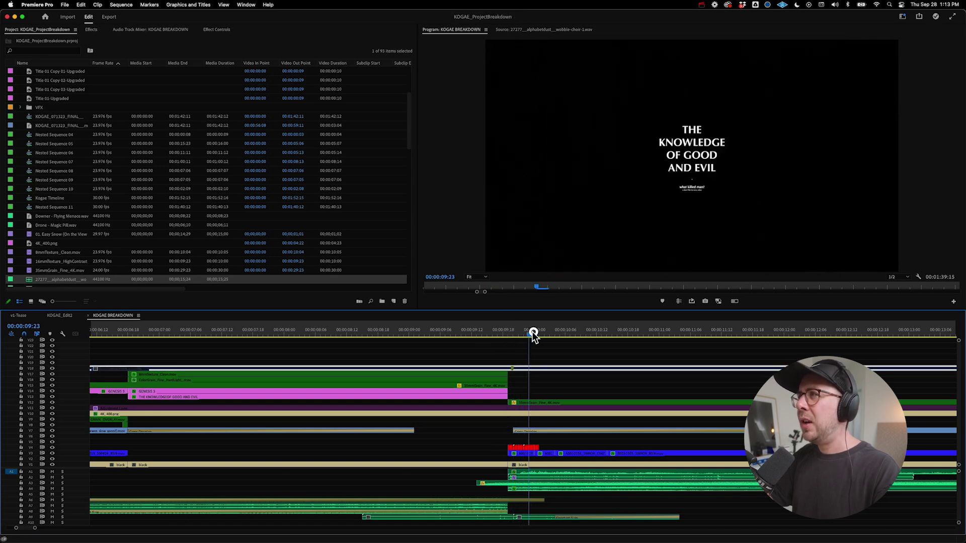
{"action": "key", "text": "shift+super+e"}
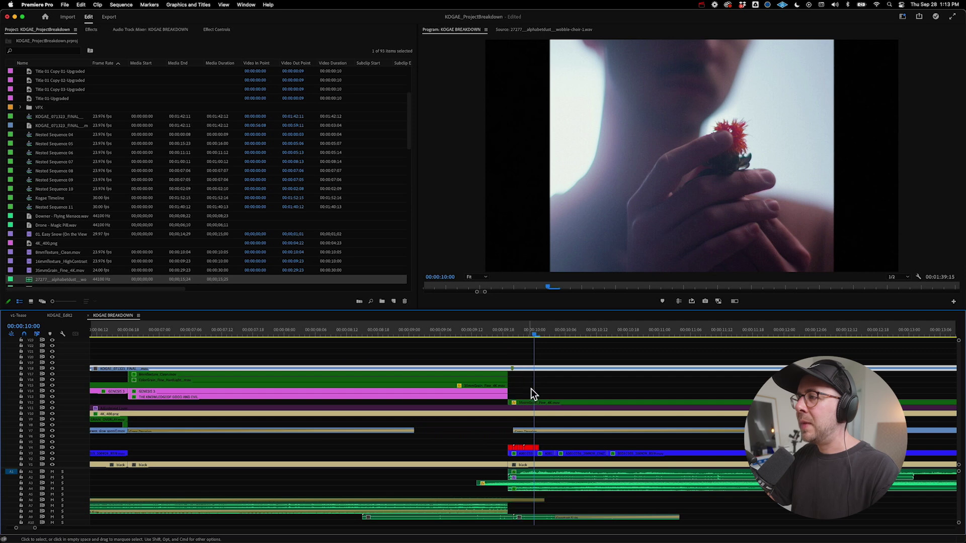
{"action": "key", "text": "shift+super+e"}
Step: Select the short stacked clips at the cut and scrub the ungraded shots from there to 00:00:10:23
{"action": "left_click", "coordinate": [526, 447]}
{"action": "key", "text": "Up"}
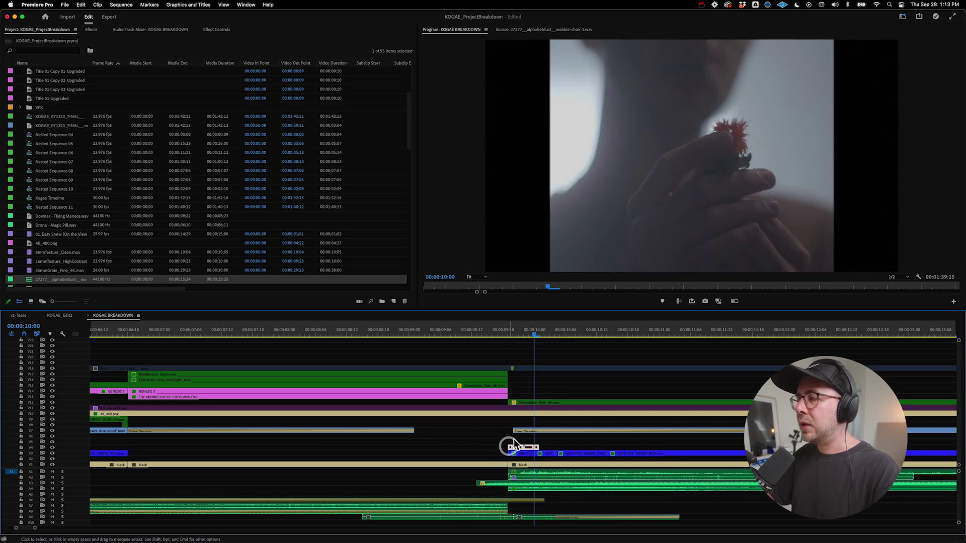
{"action": "left_click_drag", "start_coordinate": [515, 336], "coordinate": [658, 358]}
{"action": "key", "text": "minus"}
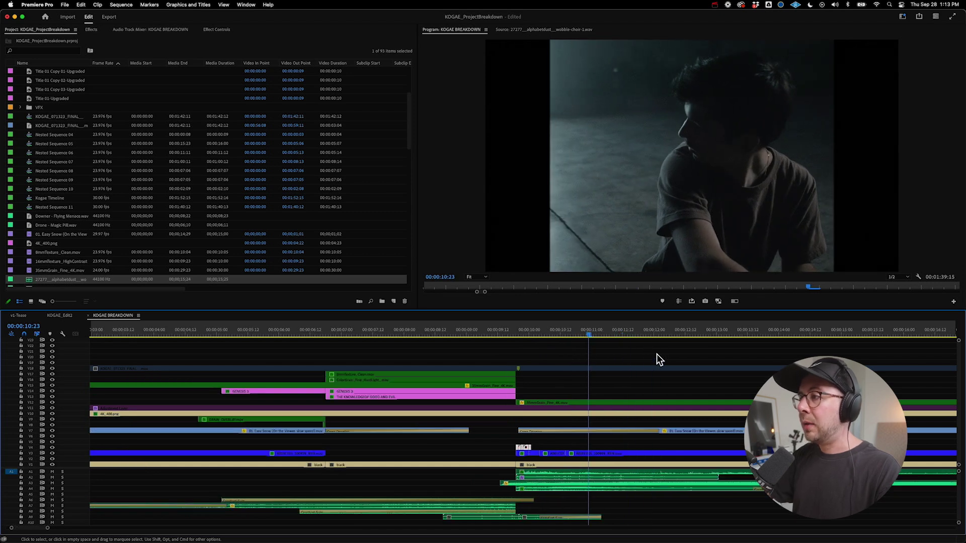
Step: Show the graded clip again and scrub to the crouching figure at 00:00:14:16, toggling the grade off and on to compare
{"action": "left_click", "coordinate": [576, 371]}
{"action": "key", "text": "minus"}
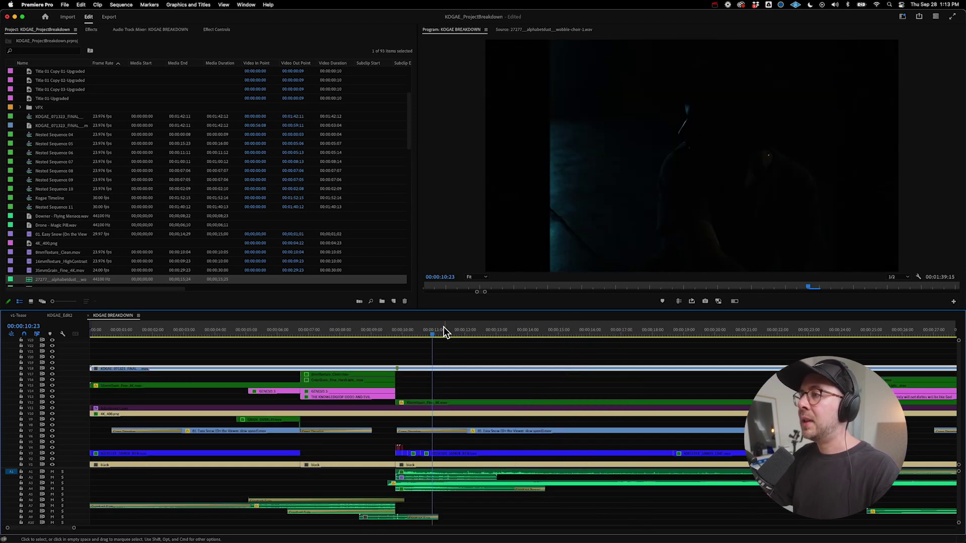
{"action": "left_click_drag", "start_coordinate": [444, 330], "coordinate": [549, 331]}
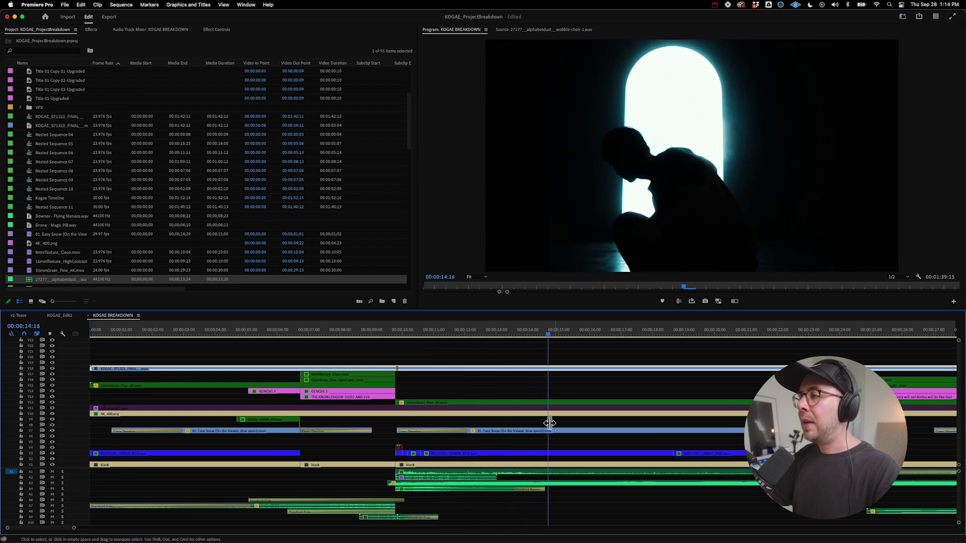
{"action": "key", "text": "shift+e"}
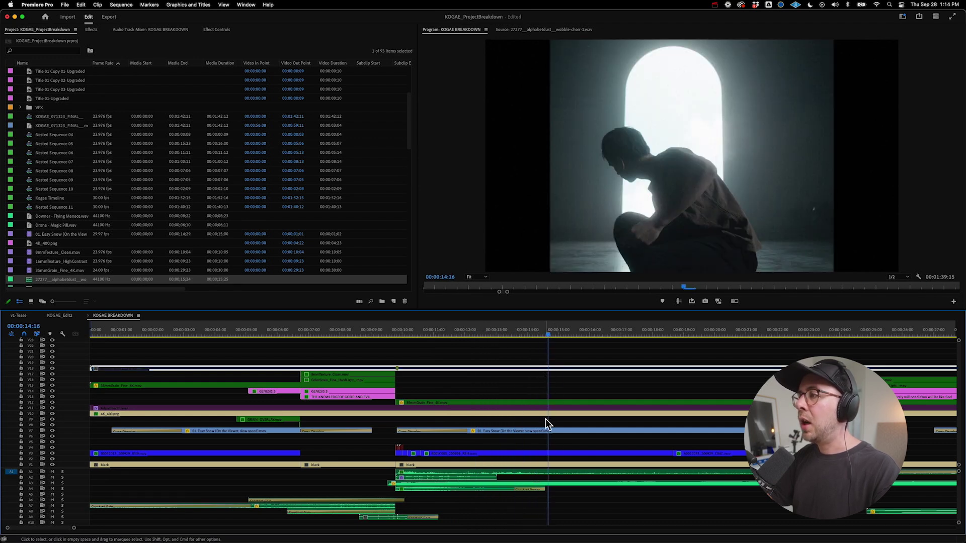
{"action": "key", "text": "shift+e"}
Step: Scrub the graded doorway shots through 00:00:16:21 and 00:00:21:04 up to the red serpent title card at 00:00:24:18
{"action": "left_click_drag", "start_coordinate": [549, 333], "coordinate": [617, 335]}
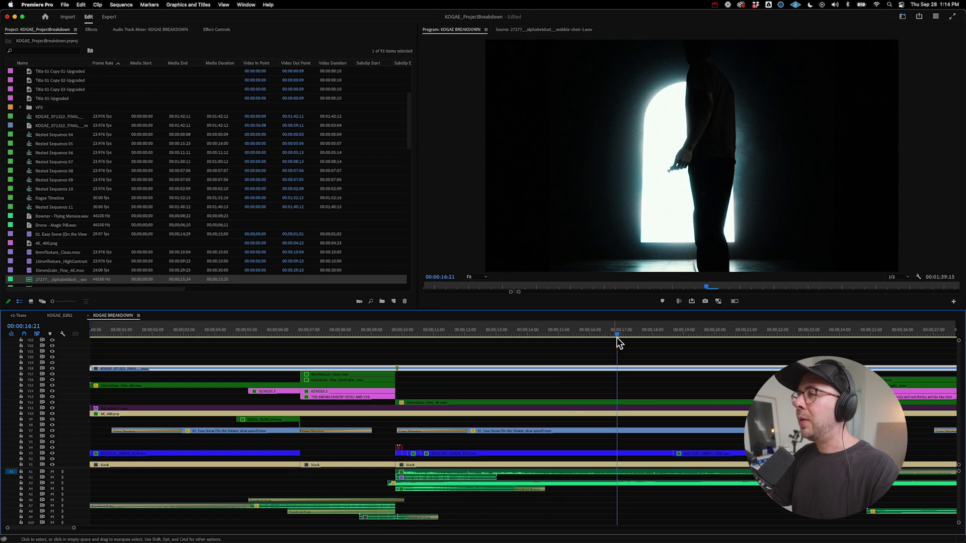
{"action": "left_click_drag", "start_coordinate": [618, 335], "coordinate": [752, 341]}
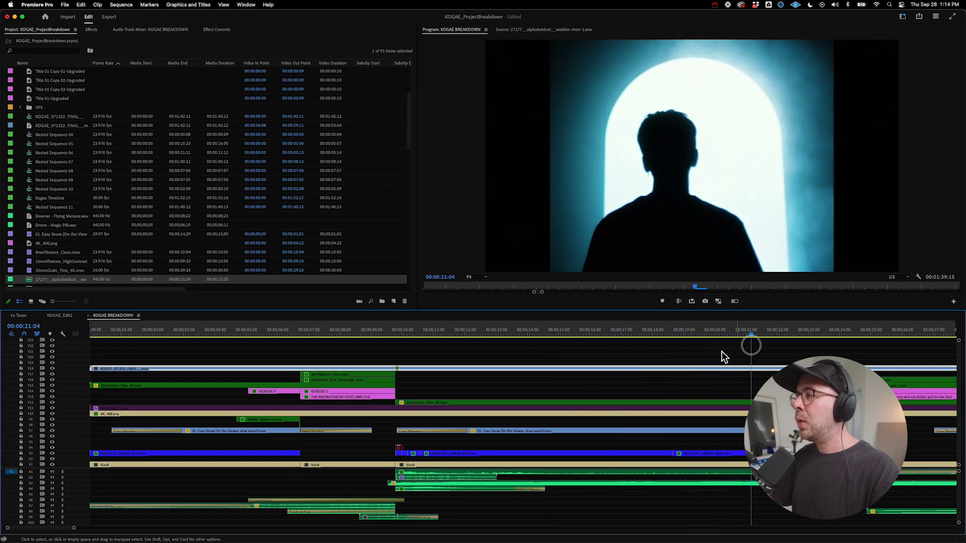
{"action": "key", "text": "minus"}
{"action": "left_click", "coordinate": [447, 331]}
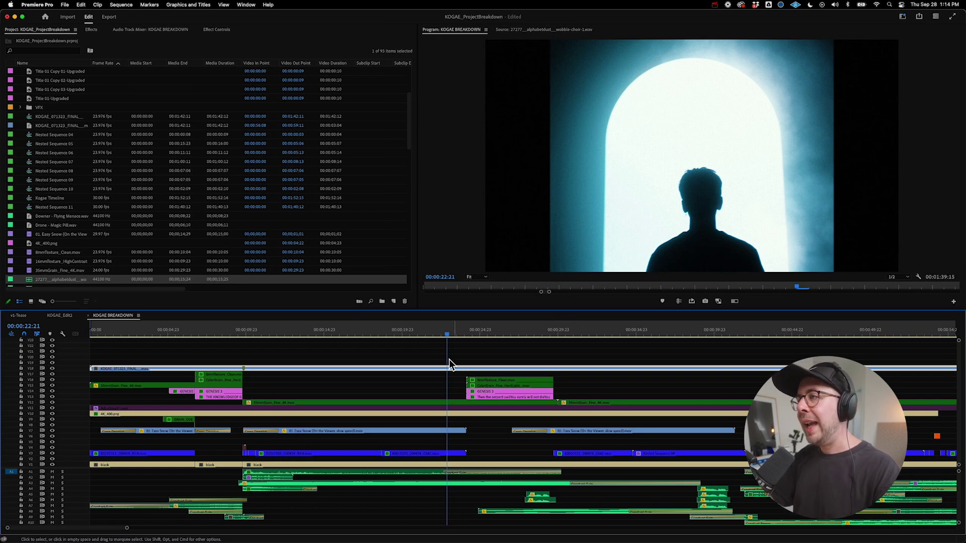
{"action": "left_click_drag", "start_coordinate": [459, 333], "coordinate": [464, 334]}
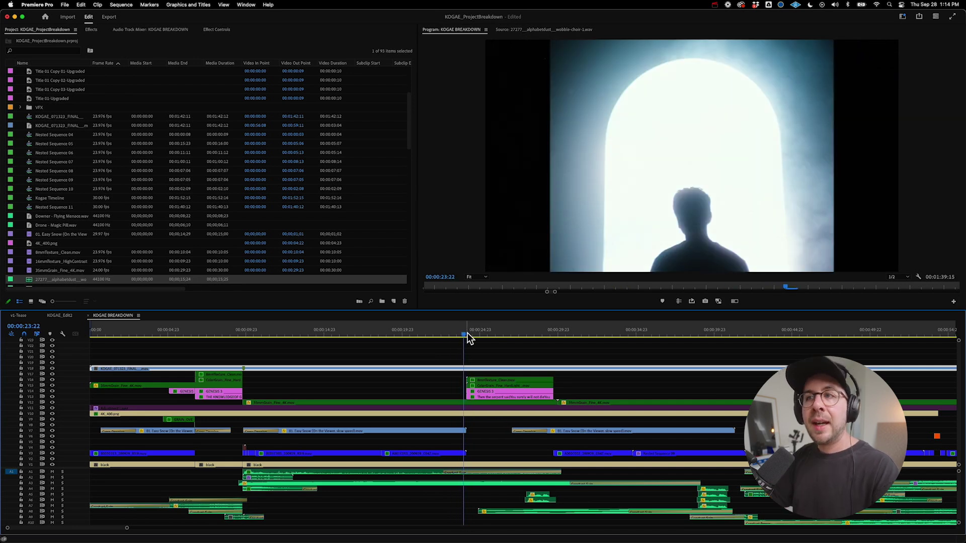
{"action": "left_click", "coordinate": [469, 334]}
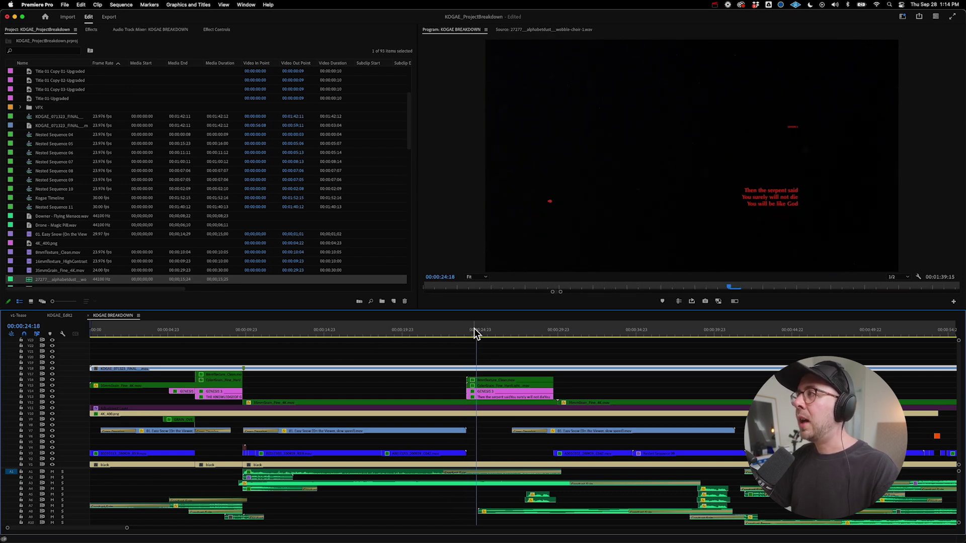
Step: Scrub from the serpent title card to the hand shot at 00:00:40:08 and examine the clip layout around it and across the sequence
{"action": "left_click_drag", "start_coordinate": [487, 333], "coordinate": [720, 354]}
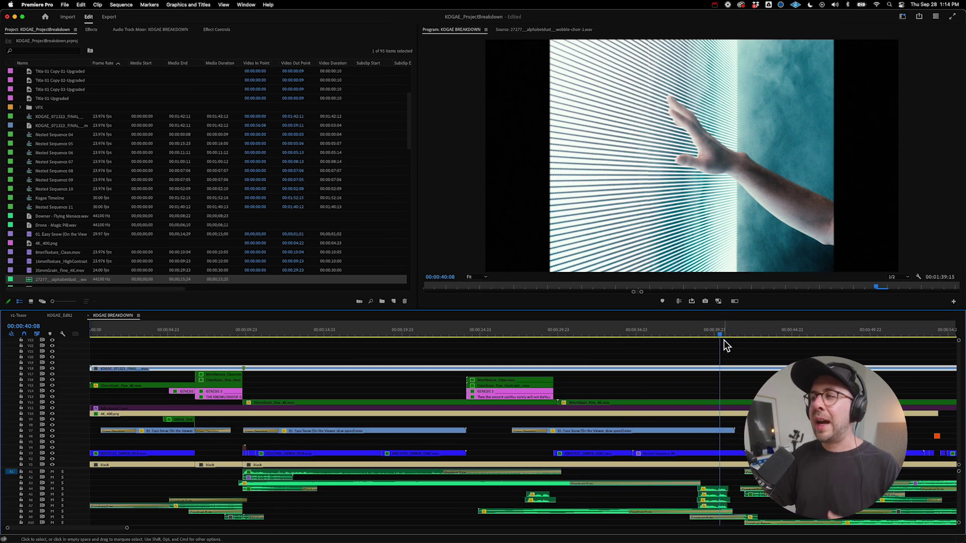
{"action": "scroll", "coordinate": [724, 344], "scroll_direction": "right", "scroll_amount": 5}
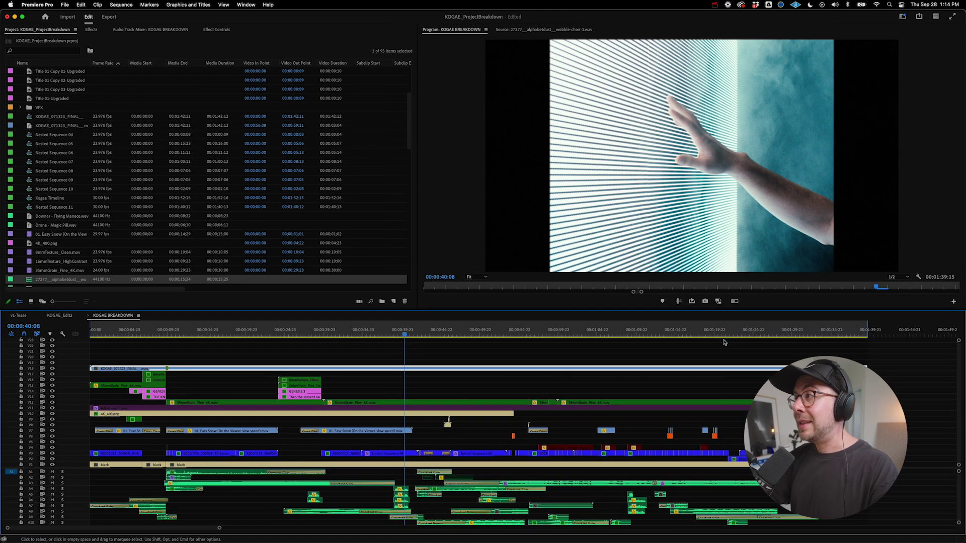
{"action": "key", "text": "equal"}
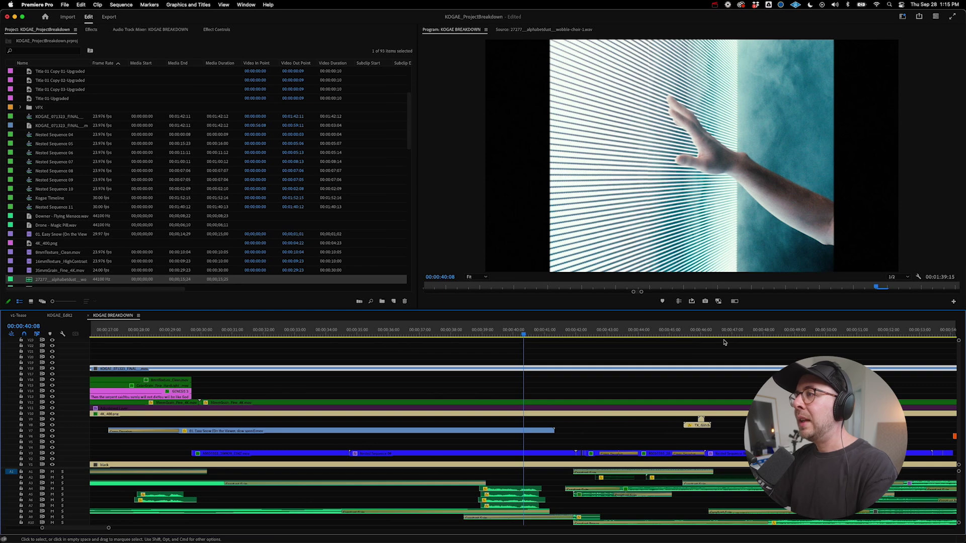
{"action": "key", "text": "minus"}
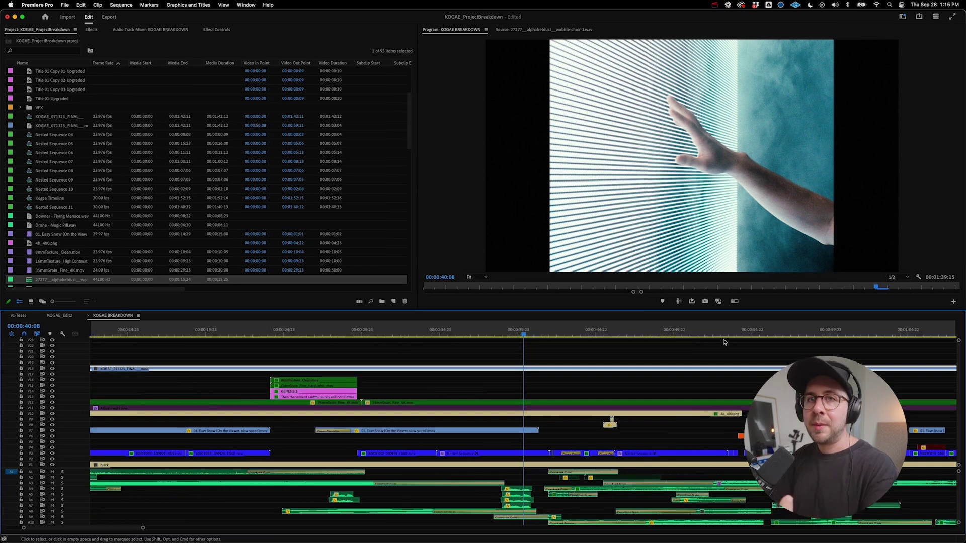
{"action": "key", "text": "minus"}
{"action": "key", "text": "equal"}
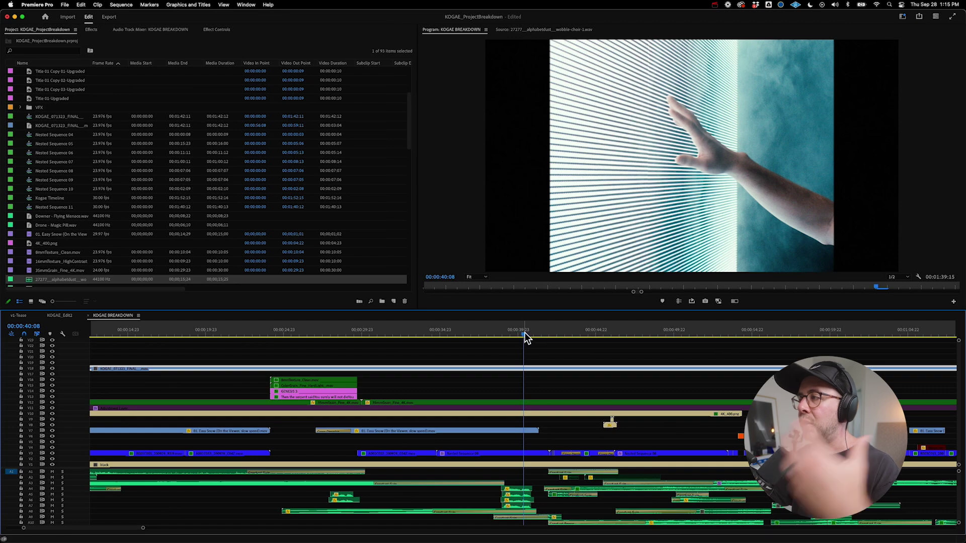
{"action": "key", "text": "minus"}
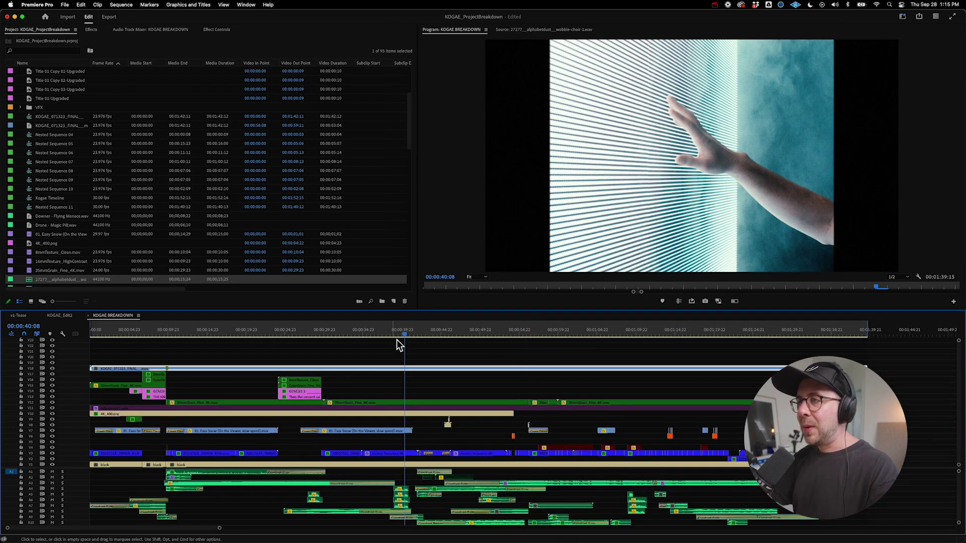
Step: Examine the end of the hand shot around 00:00:41:04 and scrub back to the distant doorway shot at 00:00:33:15
{"action": "left_click", "coordinate": [412, 334]}
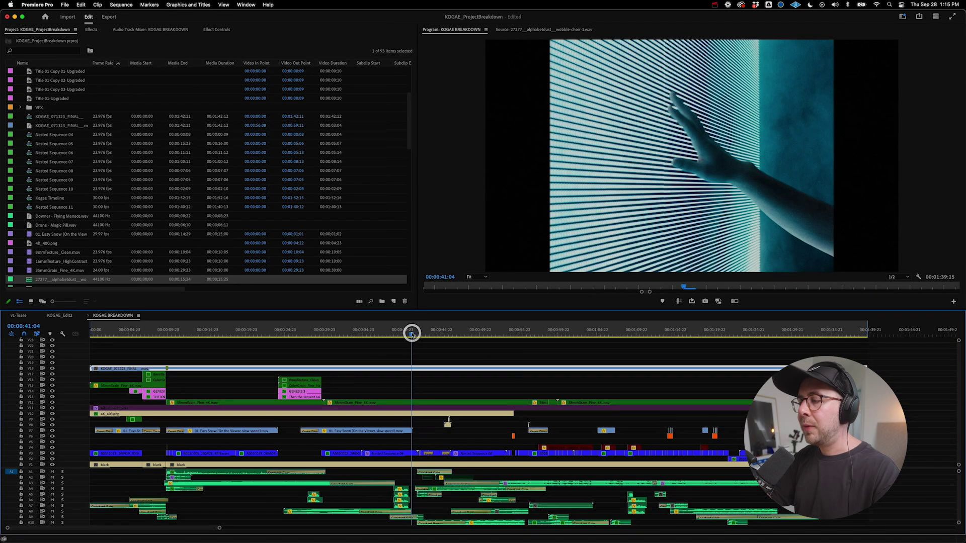
{"action": "key", "text": "equal"}
{"action": "key", "text": "equal"}
{"action": "left_click", "coordinate": [517, 336]}
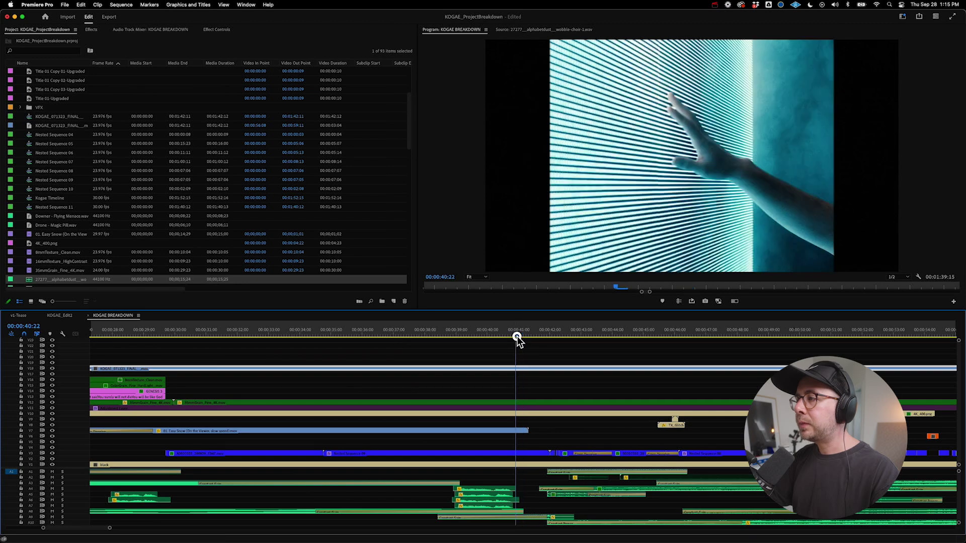
{"action": "left_click_drag", "start_coordinate": [505, 336], "coordinate": [288, 350]}
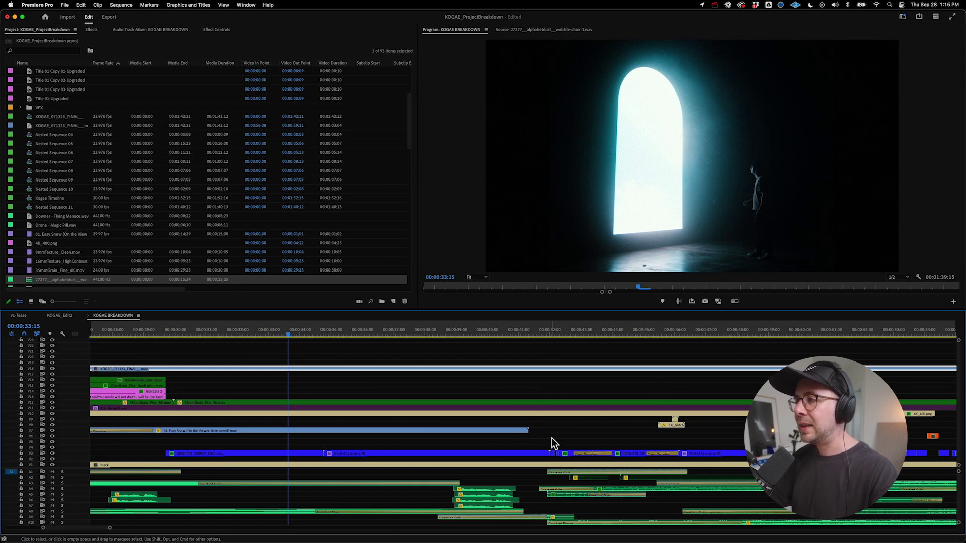
Step: Show the whole sequence with its lower audio tracks and play from 00:00:33:15 to the projected text shot at 00:00:59:13
{"action": "key", "text": "backslash"}
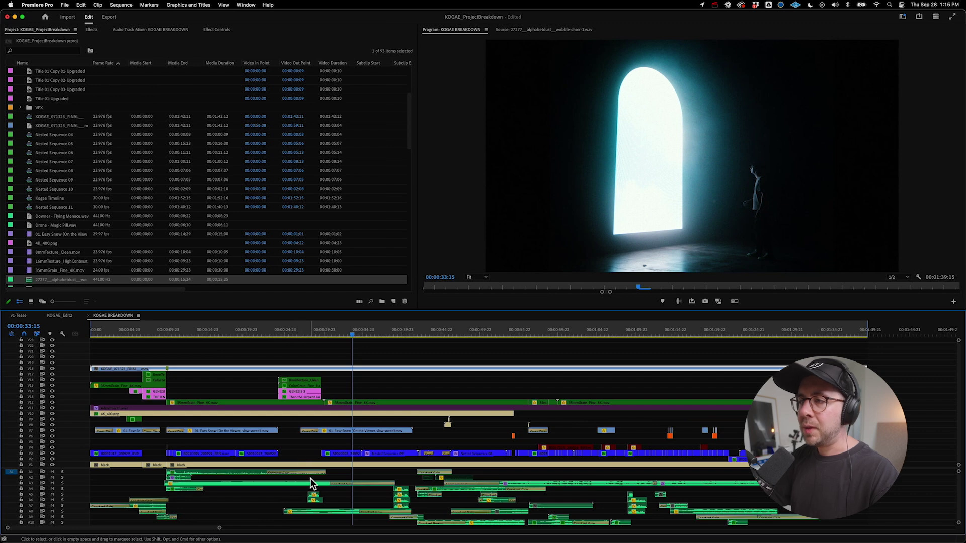
{"action": "scroll", "coordinate": [320, 514], "scroll_direction": "down", "scroll_amount": 2}
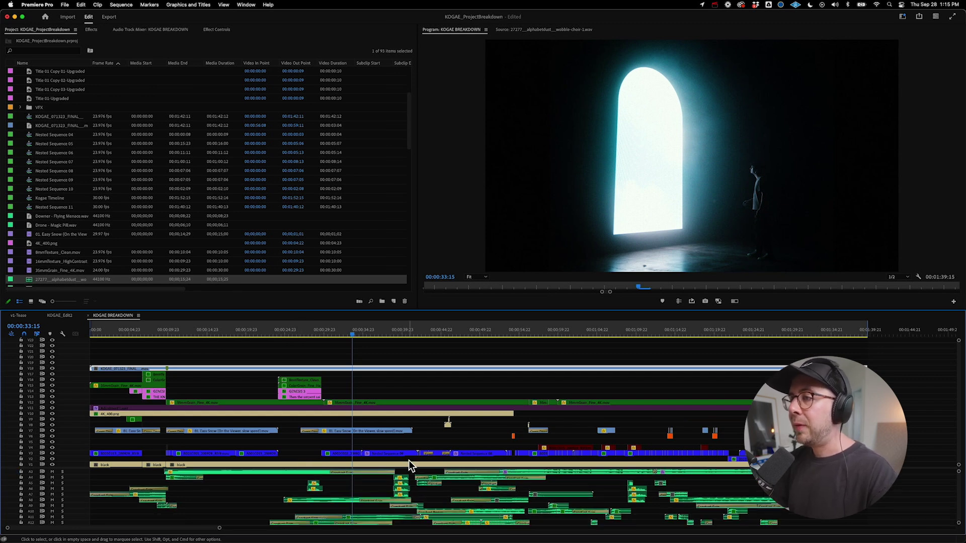
{"action": "key", "text": "space"}
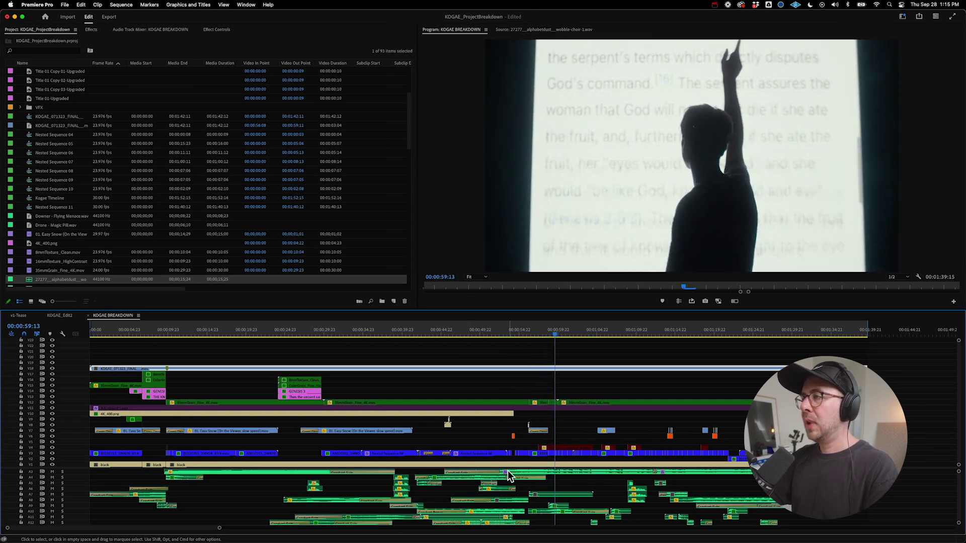
Step: Return to 00:00:45:23 with the final graded clip hidden and scrub through the underlying footage to 00:00:51:05
{"action": "left_click", "coordinate": [448, 334]}
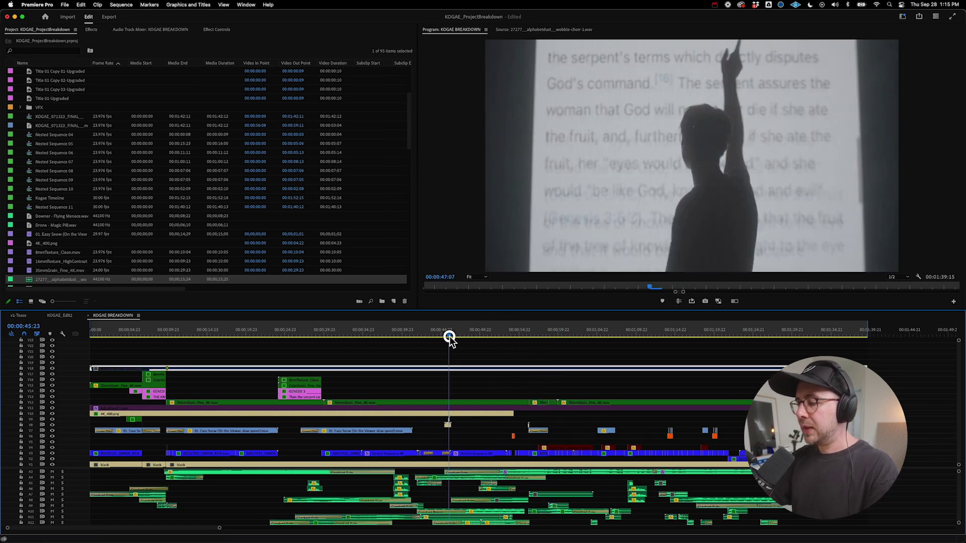
{"action": "key", "text": "="}
{"action": "left_click_drag", "start_coordinate": [514, 339], "coordinate": [688, 364]}
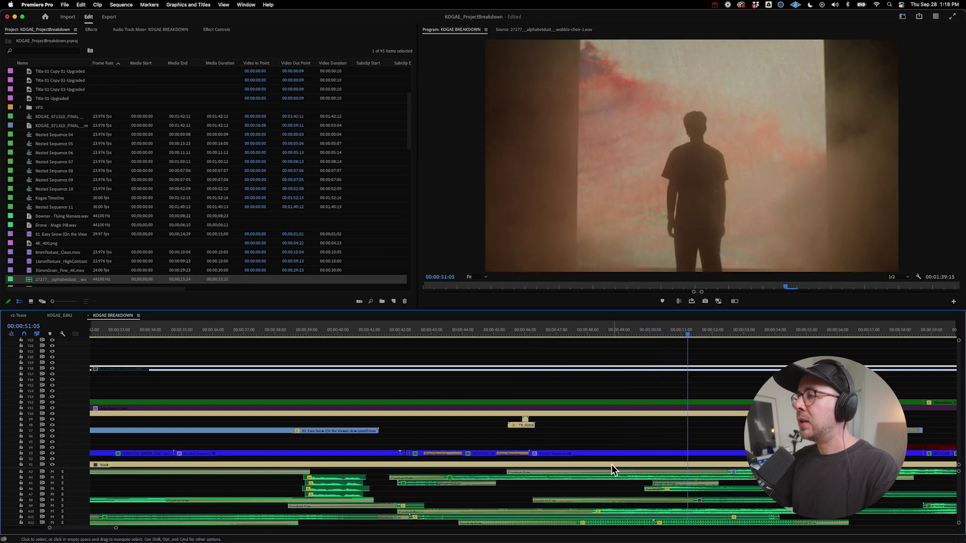
Step: Examine the effects applied to the nested sequence clip at 00:00:51:05, including Lumetri Color, and deselect it
{"action": "left_click", "coordinate": [602, 456]}
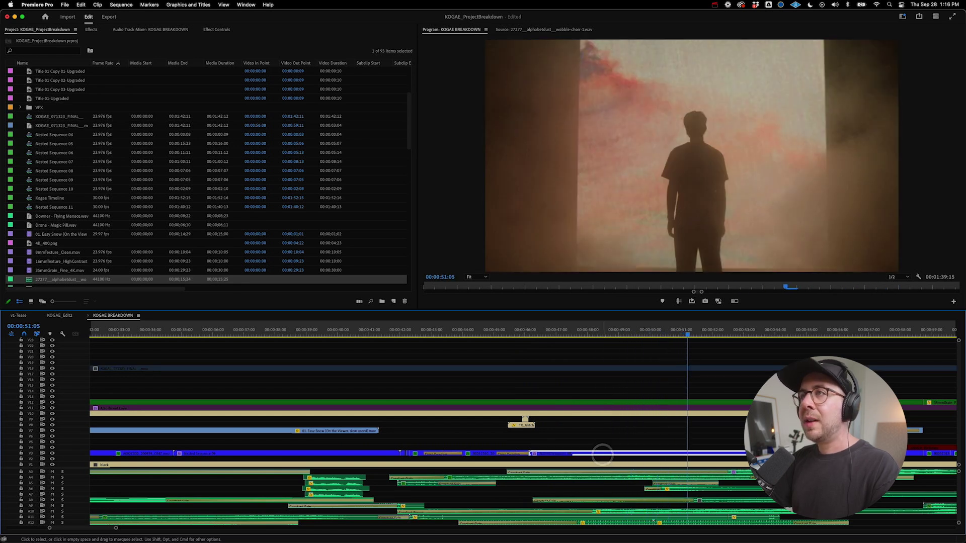
{"action": "left_click", "coordinate": [213, 31]}
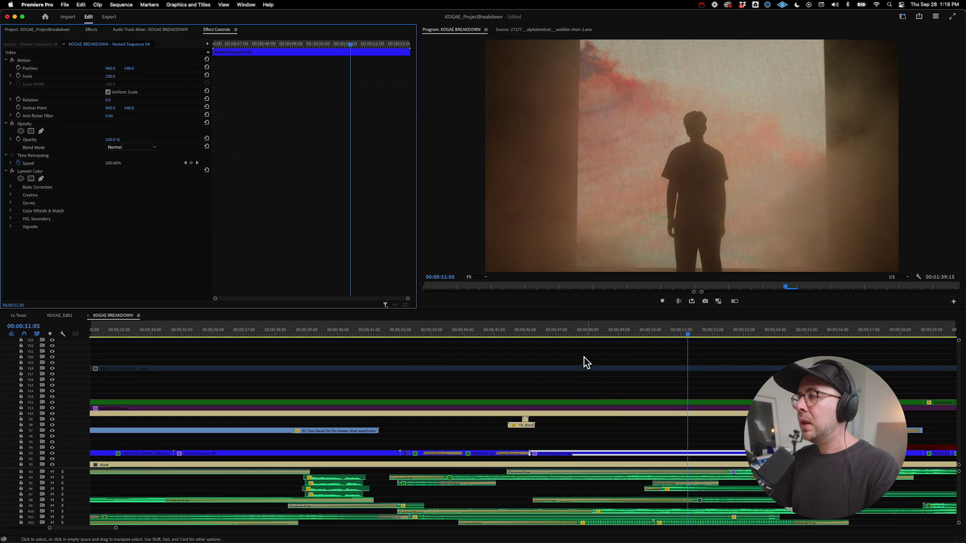
{"action": "left_click", "coordinate": [559, 340]}
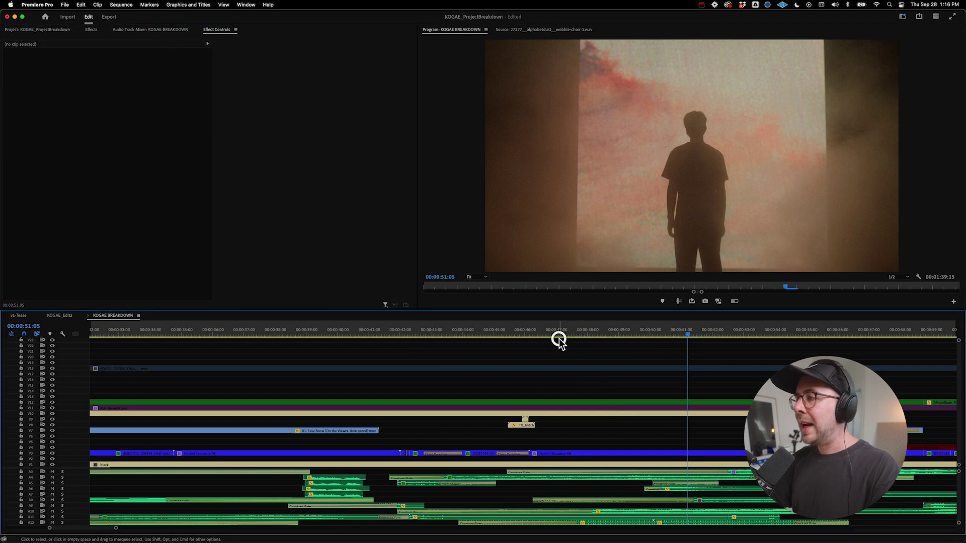
Step: Open Nested Sequence 08 and return to its first frame for a closer view of its clips
{"action": "double_click", "coordinate": [578, 453]}
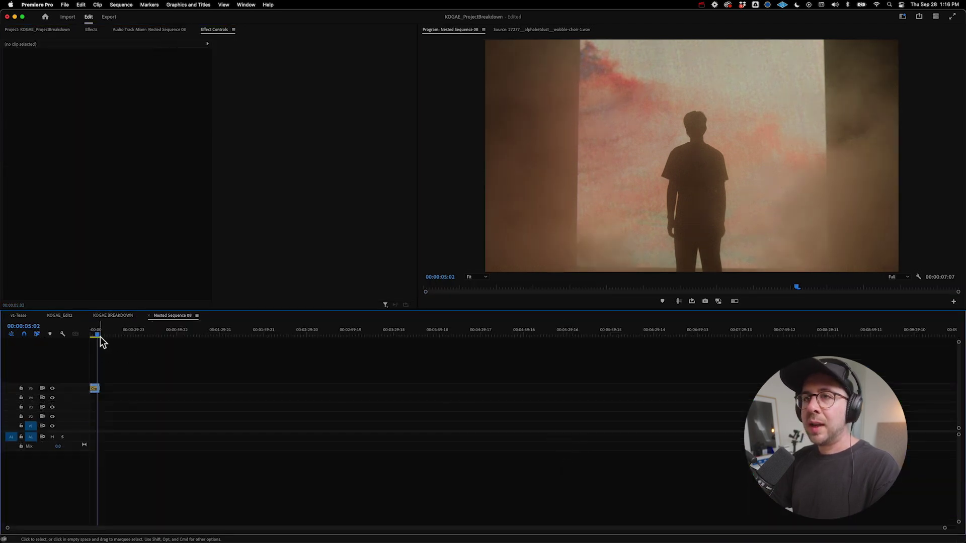
{"action": "left_click_drag", "start_coordinate": [100, 336], "coordinate": [50, 345]}
{"action": "key", "text": "equal"}
{"action": "key", "text": "equal"}
{"action": "key", "text": "equal"}
{"action": "key", "text": "equal"}
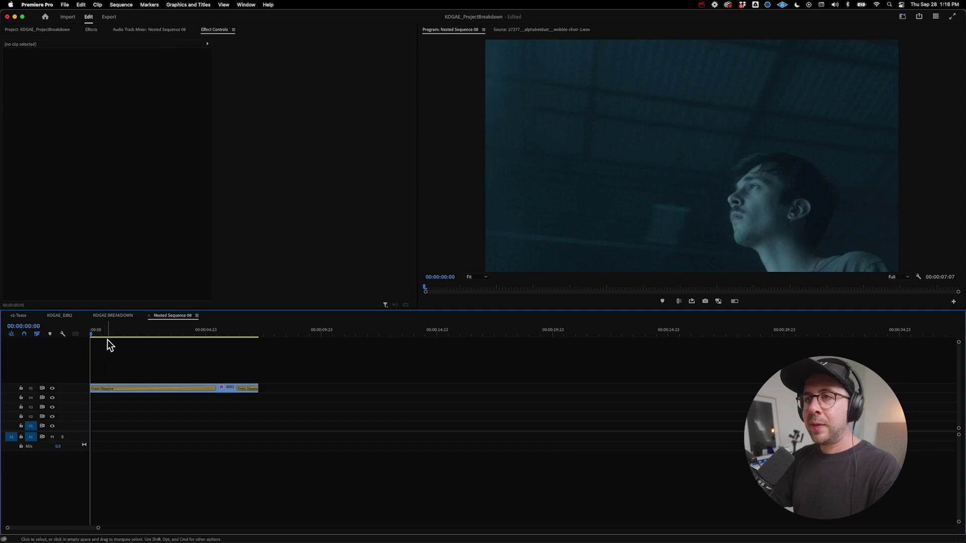
Step: Examine the Strobe Light and Lumetri Color effects on the opening clip at 00:00:00:11, and inspect the effects of the longer clip following it
{"action": "mouse_move", "coordinate": [107, 336]}
{"action": "left_mouse_down"}
{"action": "mouse_move", "coordinate": [95, 336]}
{"action": "mouse_move", "coordinate": [134, 340]}
{"action": "mouse_move", "coordinate": [100, 341]}
{"action": "left_mouse_up"}
{"action": "left_click", "coordinate": [97, 387]}
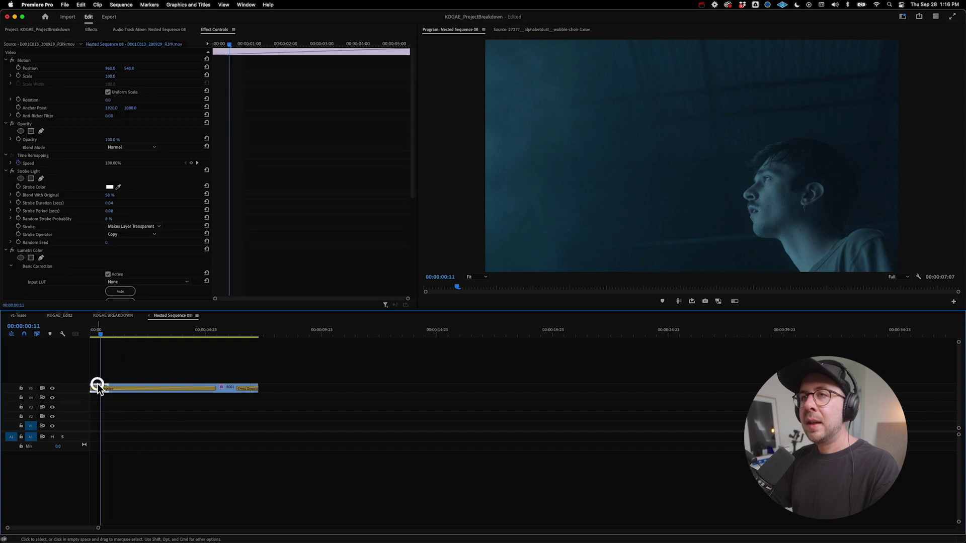
{"action": "left_click", "coordinate": [7, 171]}
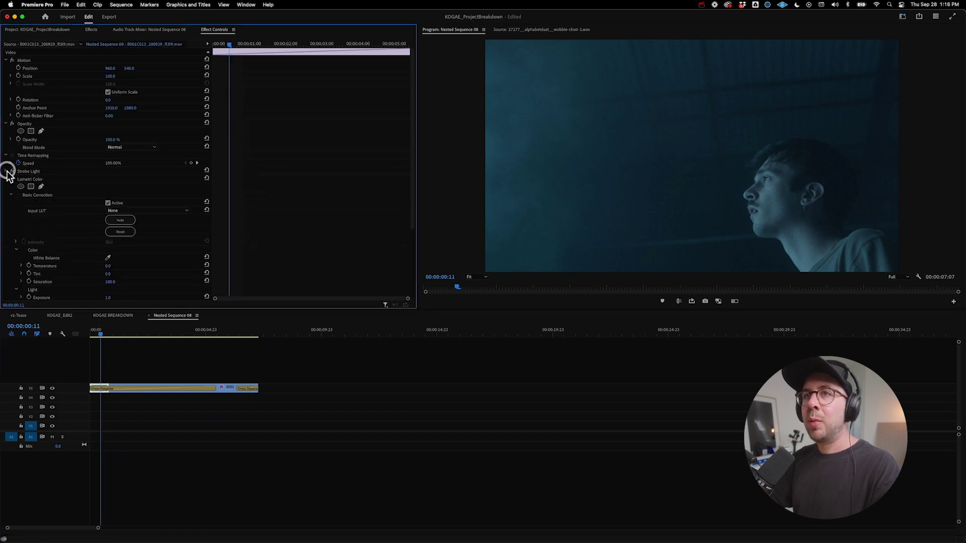
{"action": "left_click", "coordinate": [6, 179]}
{"action": "left_click_drag", "start_coordinate": [157, 330], "coordinate": [83, 349]}
{"action": "left_click", "coordinate": [226, 388]}
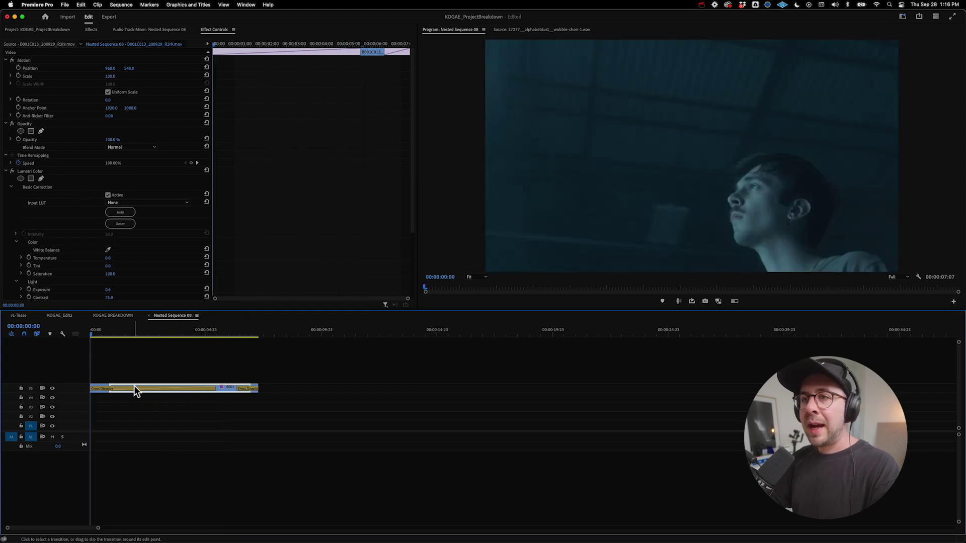
Step: Open the opening clip of Nested Sequence 08 in the Source monitor and scrub through its raw footage
{"action": "left_click", "coordinate": [104, 387]}
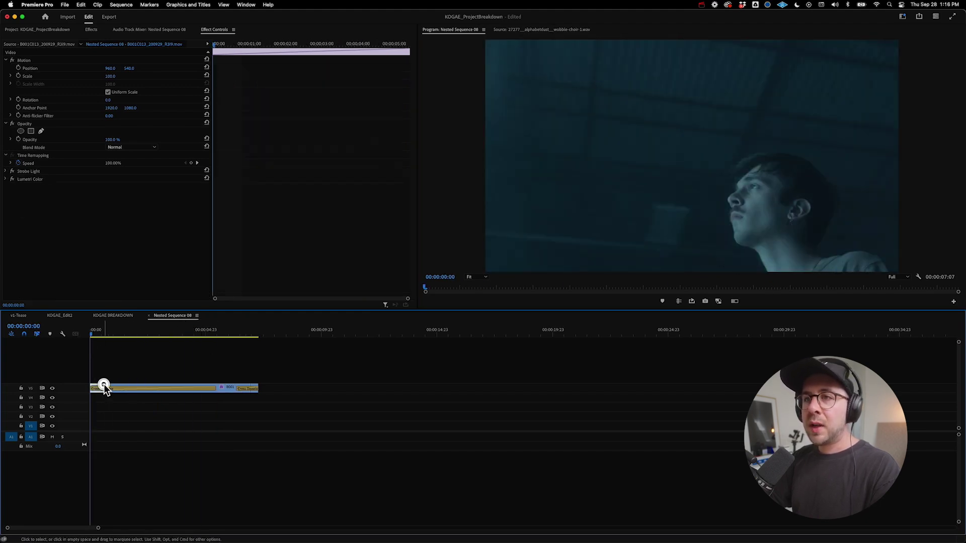
{"action": "double_click", "coordinate": [103, 387]}
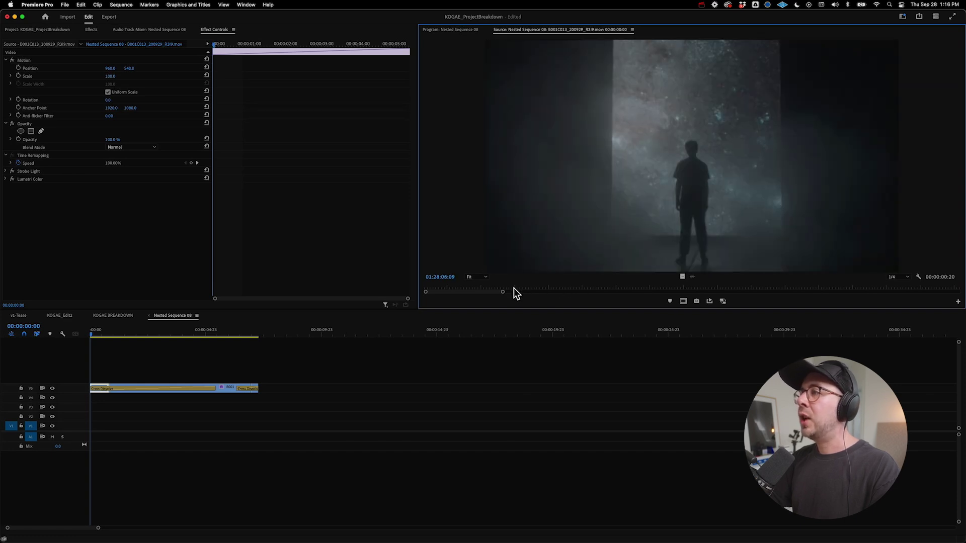
{"action": "left_click", "coordinate": [519, 287]}
{"action": "left_click_drag", "start_coordinate": [519, 287], "coordinate": [611, 297]}
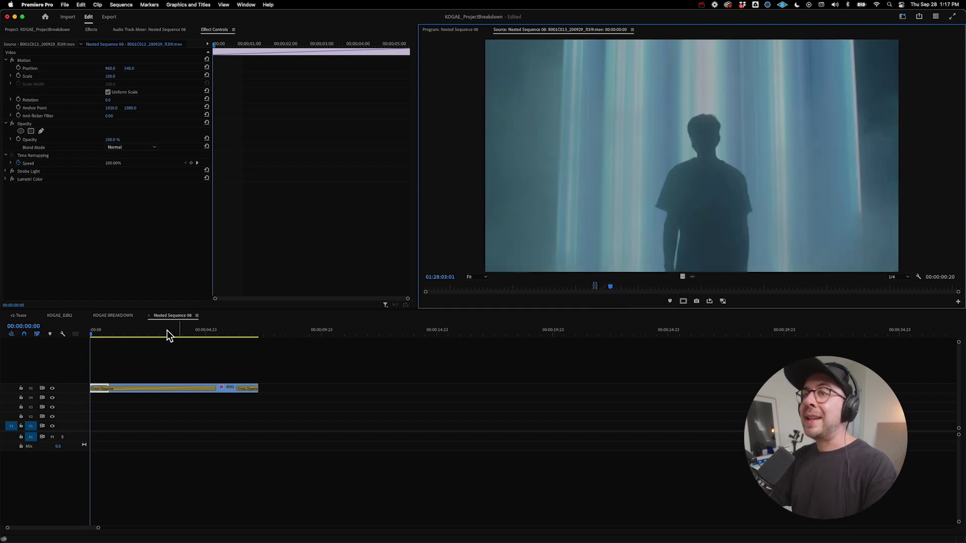
Step: Return to Nested Sequence 08's program view, move to 00:00:00:12 and inspect the opening clip's Strobe Light settings
{"action": "left_click", "coordinate": [116, 352]}
{"action": "left_click", "coordinate": [113, 315]}
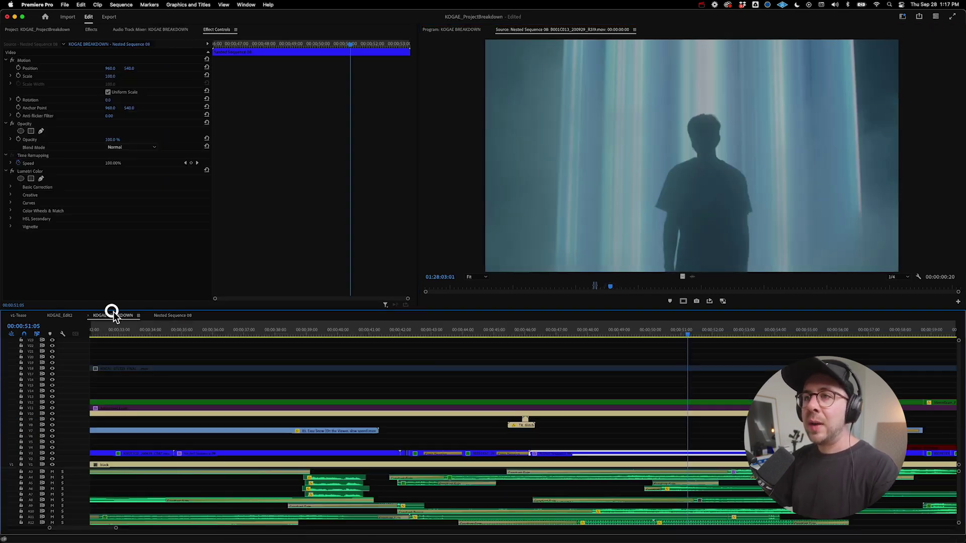
{"action": "left_click", "coordinate": [169, 315]}
{"action": "left_click", "coordinate": [456, 29]}
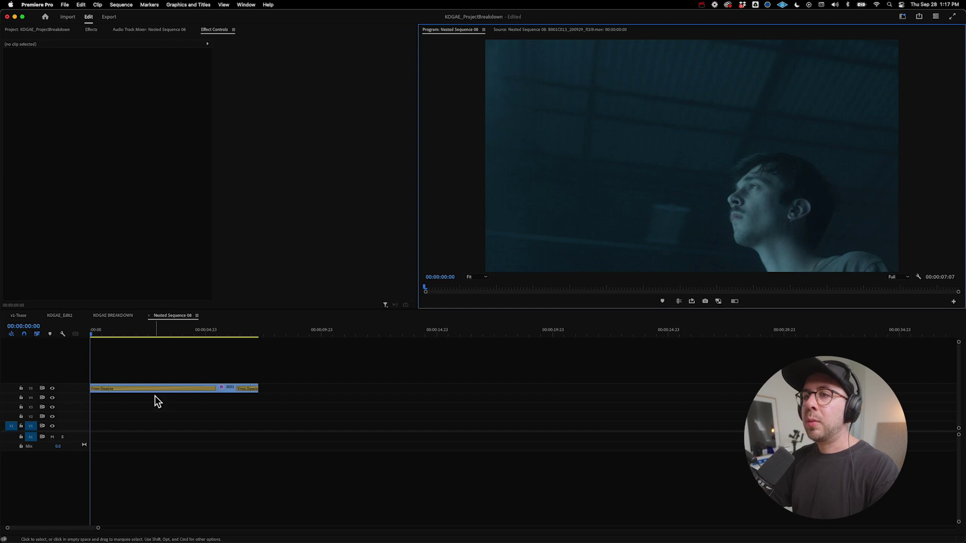
{"action": "left_click_drag", "start_coordinate": [97, 331], "coordinate": [101, 331]}
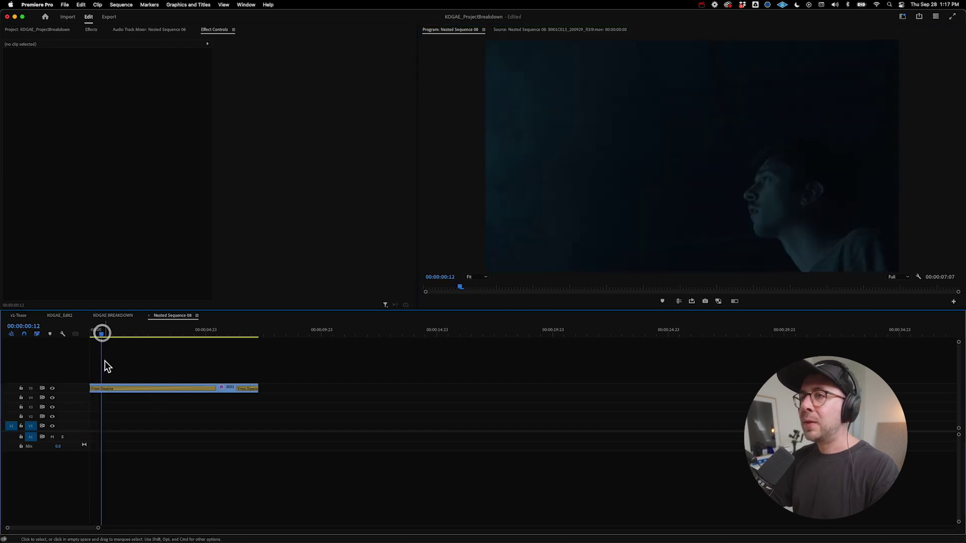
{"action": "left_click", "coordinate": [104, 383]}
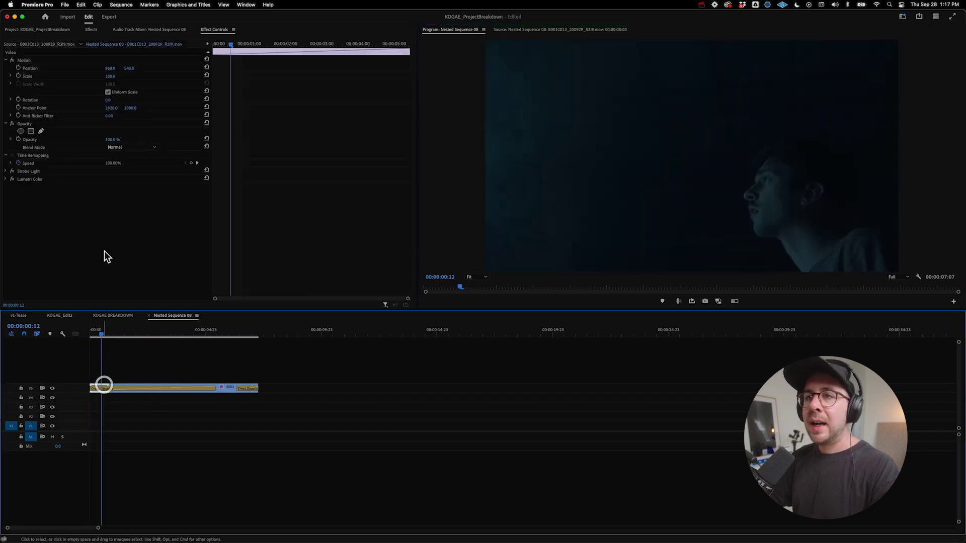
{"action": "left_click", "coordinate": [6, 171]}
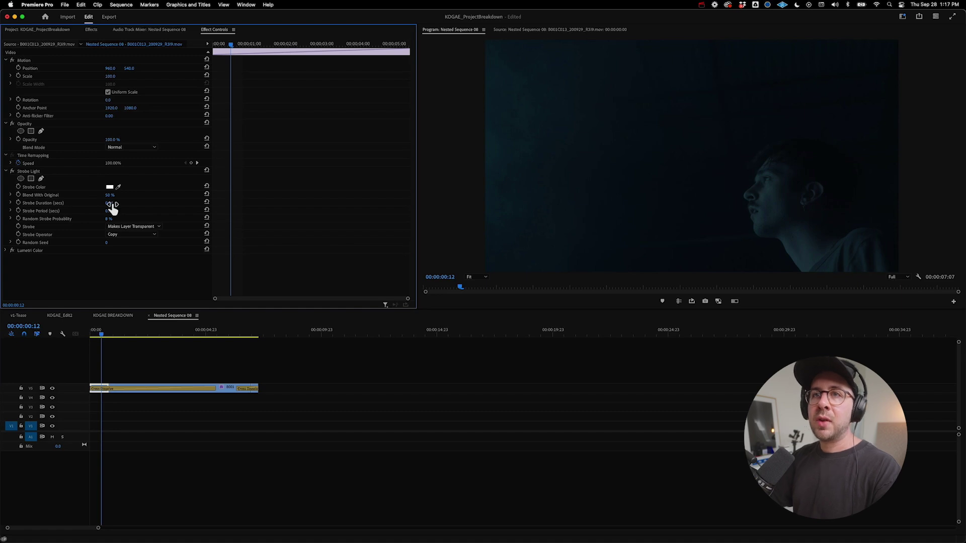
Step: Return to the KOGAE BREAKDOWN sequence and review its footage from 00:00:40:00, stopping at 00:00:46:06
{"action": "left_click", "coordinate": [122, 318]}
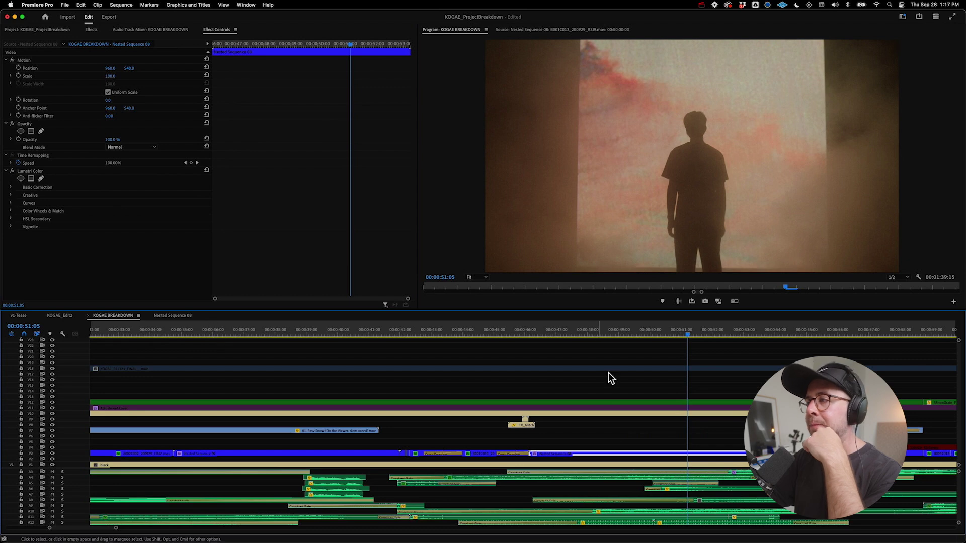
{"action": "left_click", "coordinate": [606, 426]}
{"action": "left_click_drag", "start_coordinate": [556, 330], "coordinate": [389, 360]}
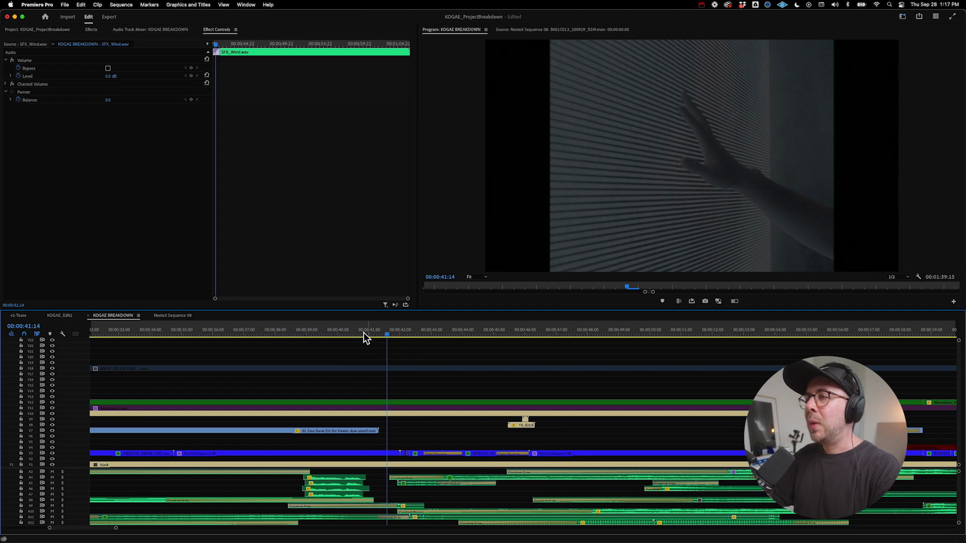
{"action": "left_click", "coordinate": [338, 334]}
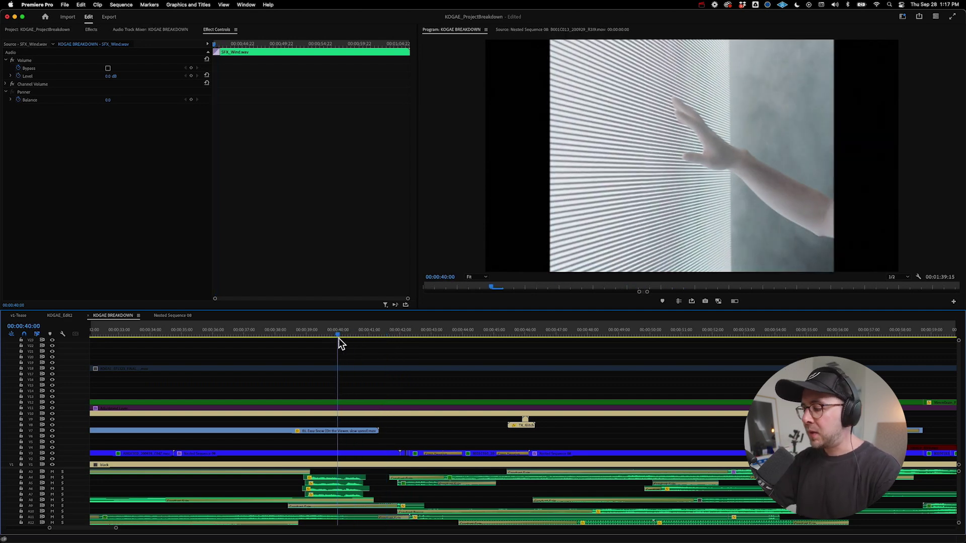
{"action": "key", "text": "backslash"}
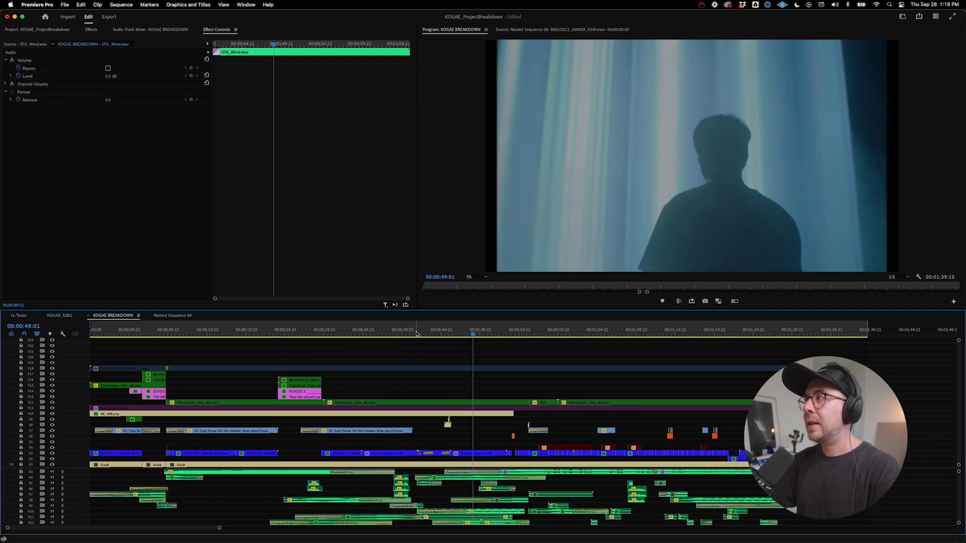
{"action": "left_click_drag", "start_coordinate": [475, 333], "coordinate": [451, 339]}
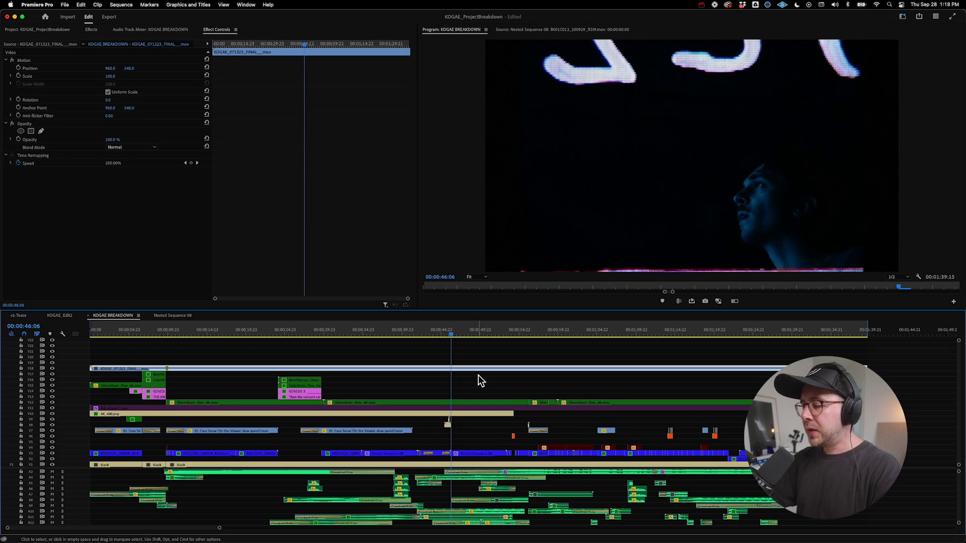
Step: Scan the audio tracks around 00:00:31:20 and place the playhead at 00:00:34:06 over the wobble-choir sound
{"action": "key", "text": "="}
{"action": "key", "text": "minus"}
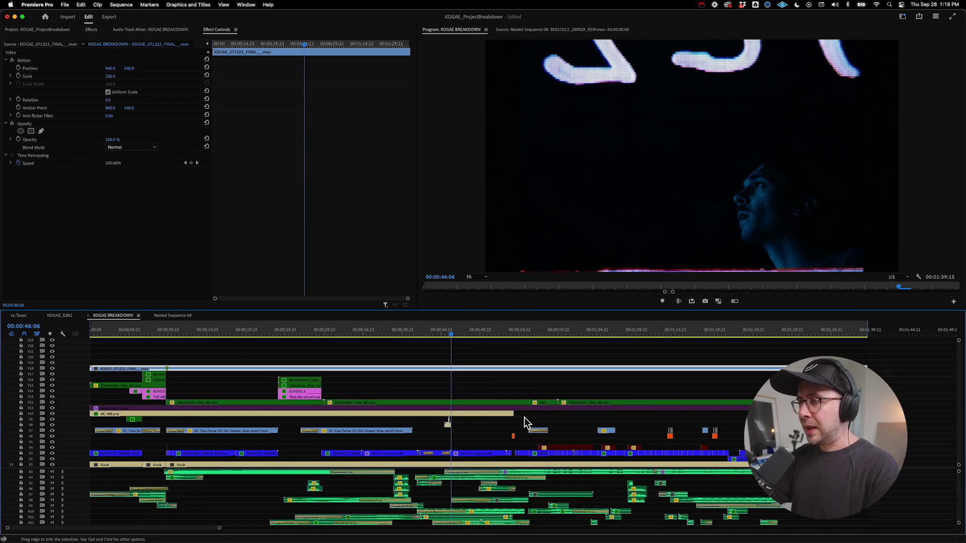
{"action": "scroll", "coordinate": [391, 484], "scroll_direction": "up", "scroll_amount": 2}
{"action": "left_click_drag", "start_coordinate": [371, 335], "coordinate": [338, 334]}
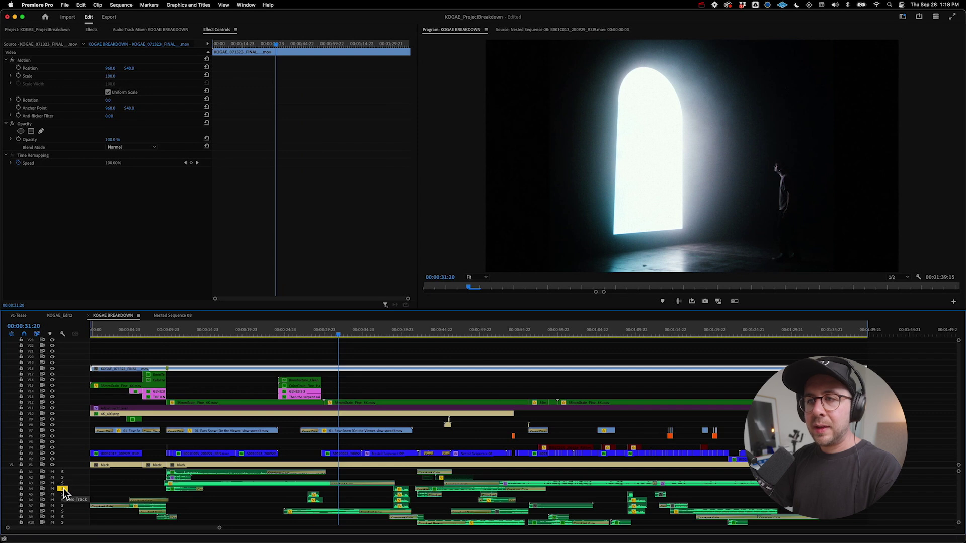
{"action": "scroll", "coordinate": [63, 488], "scroll_direction": "down", "scroll_amount": 2}
{"action": "left_click_drag", "start_coordinate": [334, 332], "coordinate": [357, 336]}
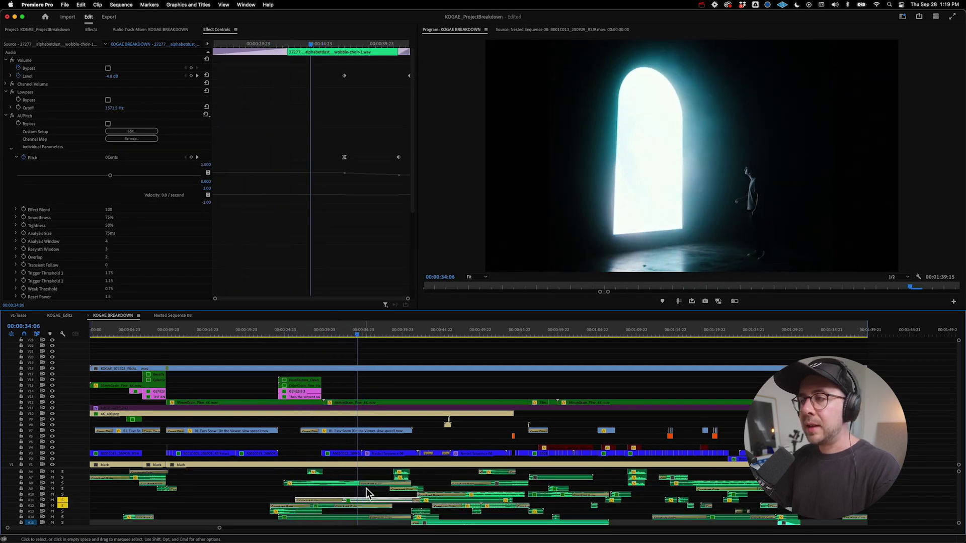
Step: Examine the Lowpass and AUPitch effects on the wobble-choir audio clip and play its soloed sound from 00:00:34:06
{"action": "left_click", "coordinate": [367, 490]}
{"action": "left_click", "coordinate": [365, 500]}
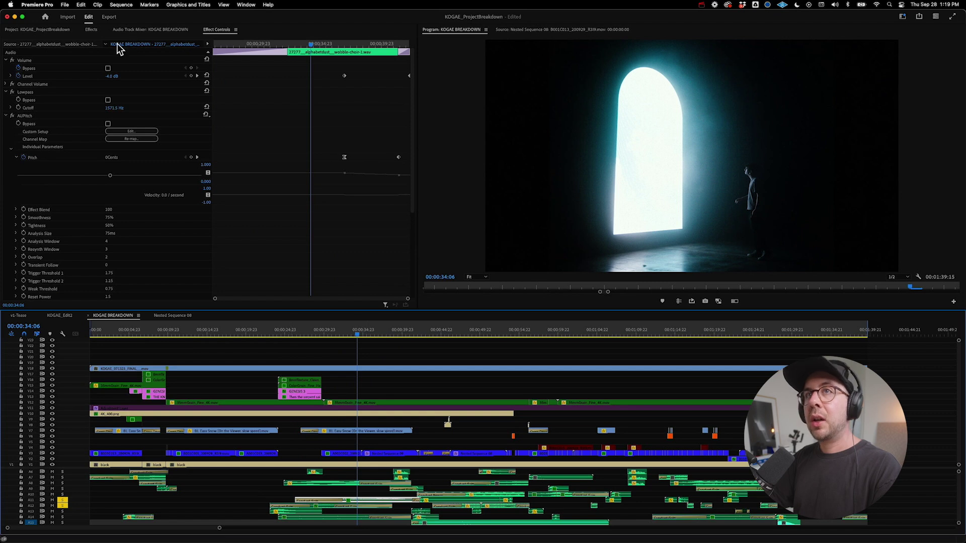
{"action": "left_click", "coordinate": [28, 117]}
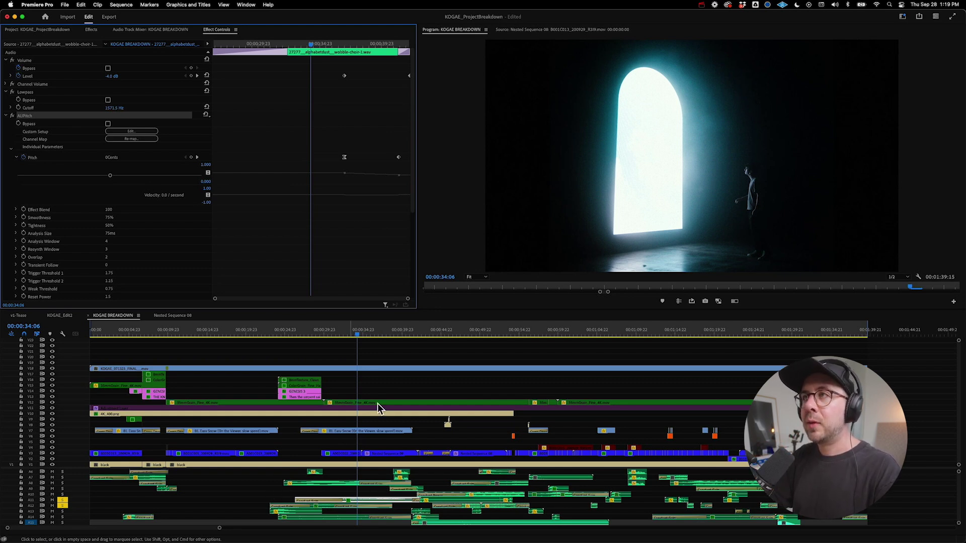
{"action": "key", "text": "space"}
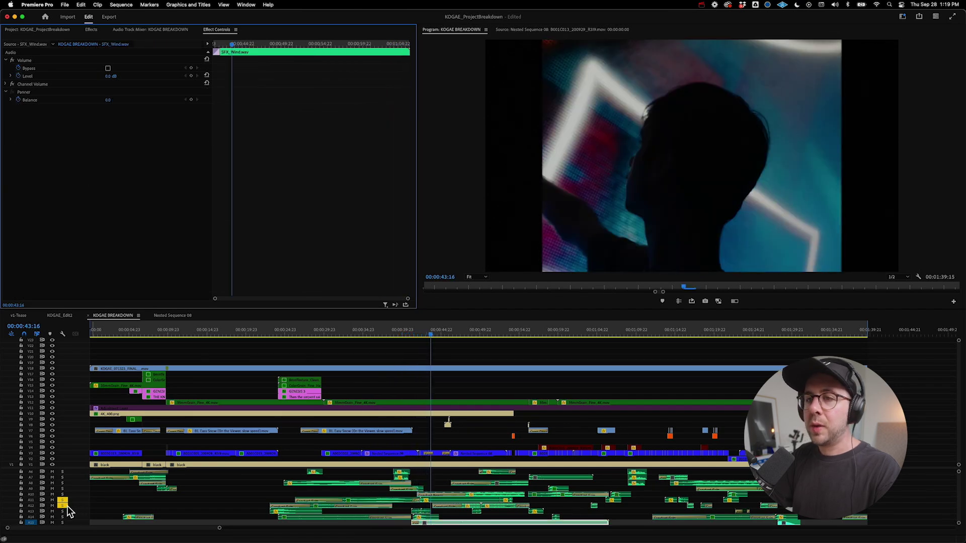
Step: Turn off solo on the two soloed audio tracks and survey all the sound layers
{"action": "left_click_drag", "start_coordinate": [62, 506], "coordinate": [63, 500]}
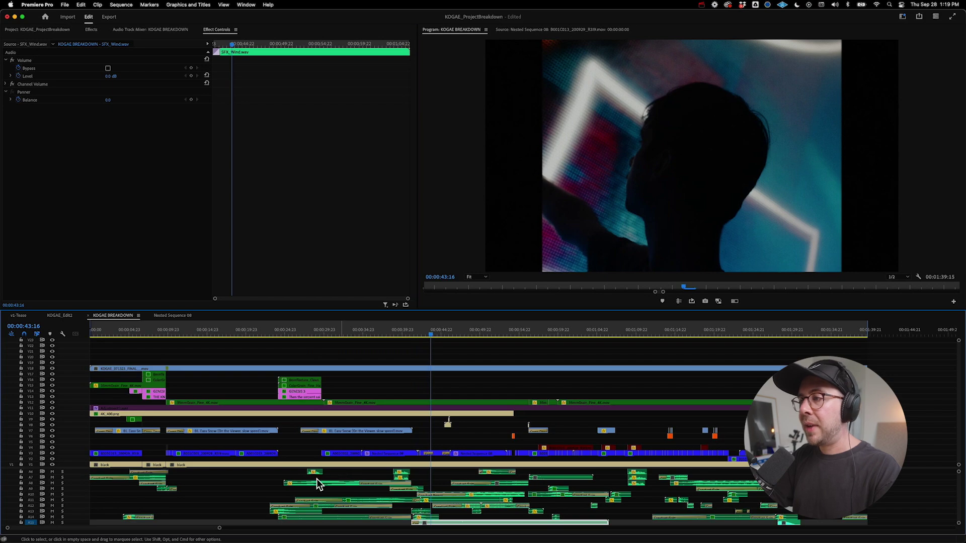
{"action": "left_click", "coordinate": [283, 492]}
{"action": "key", "text": "minus"}
{"action": "key", "text": "minus"}
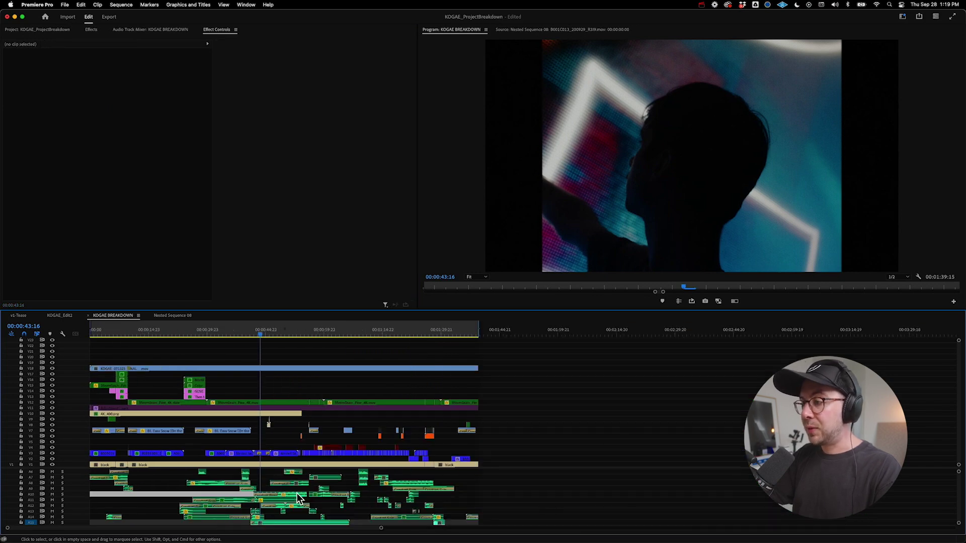
{"action": "key", "text": "equal"}
{"action": "scroll", "coordinate": [298, 498], "scroll_direction": "up", "scroll_amount": 3}
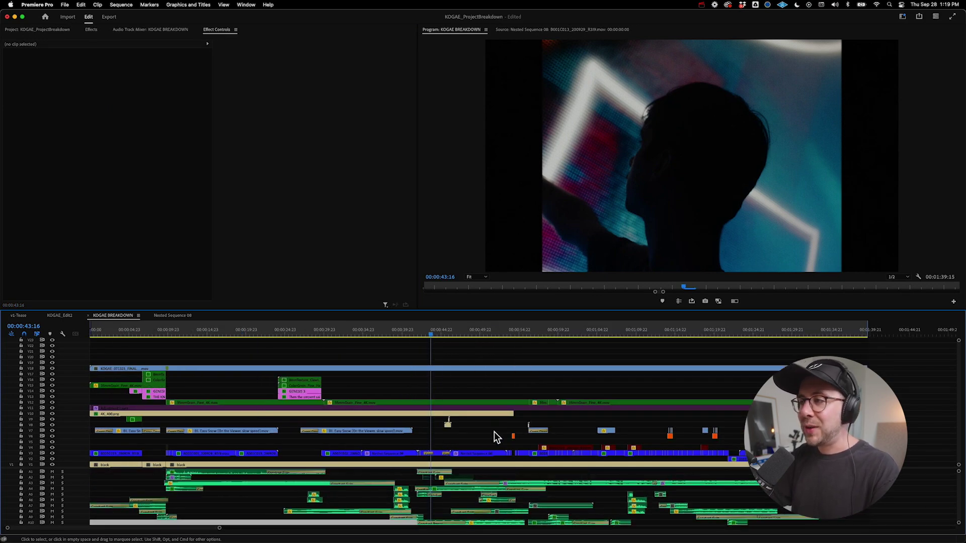
Step: Play the full mix from the silhouette shot to 00:01:00:08, and go back to 00:00:55:19
{"action": "left_click_drag", "start_coordinate": [425, 331], "coordinate": [428, 332]}
{"action": "key", "text": "space"}
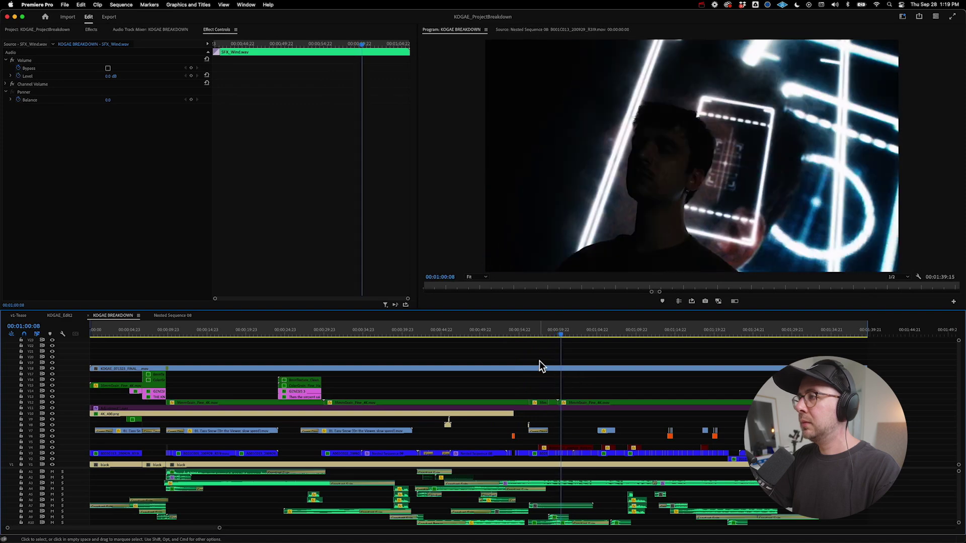
{"action": "left_click", "coordinate": [519, 335]}
{"action": "left_click_drag", "start_coordinate": [519, 334], "coordinate": [527, 336]}
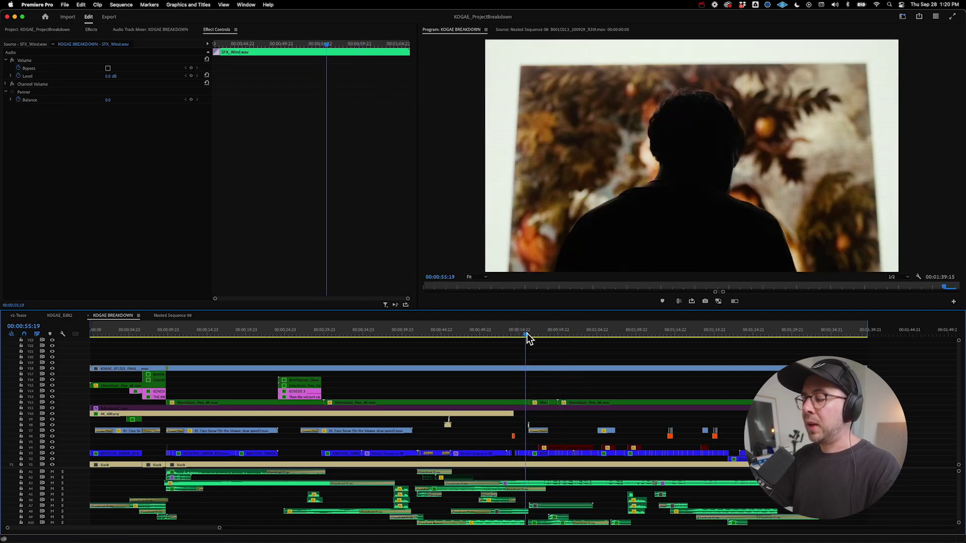
Step: Scrub closely through the transition from the painting shot at 00:00:56:00 into the giant phone shot, reaching 00:00:57:16
{"action": "key", "text": "equal"}
{"action": "key", "text": "equal"}
{"action": "left_click_drag", "start_coordinate": [523, 335], "coordinate": [531, 334]}
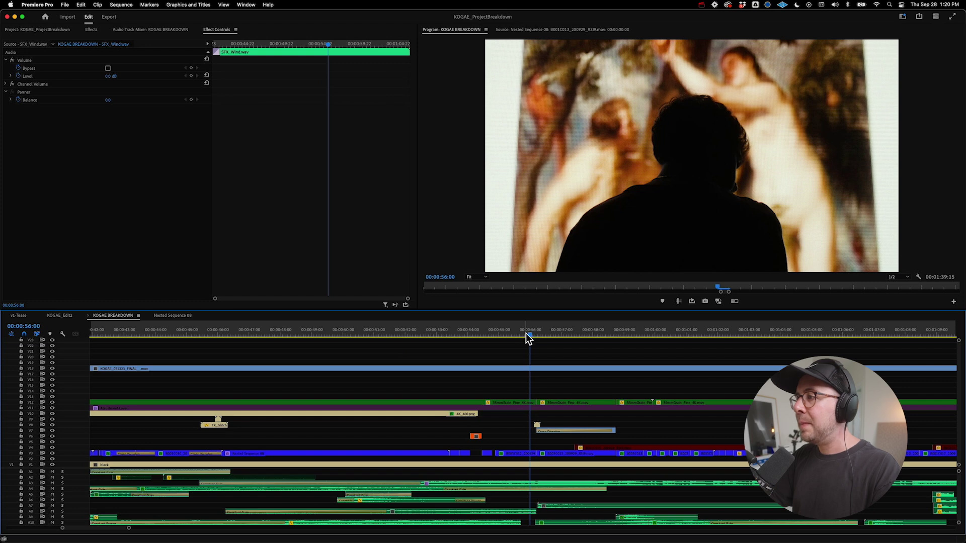
{"action": "mouse_move", "coordinate": [530, 335]}
{"action": "left_mouse_down"}
{"action": "mouse_move", "coordinate": [568, 335]}
{"action": "mouse_move", "coordinate": [539, 334]}
{"action": "left_mouse_up"}
{"action": "key", "text": "backslash"}
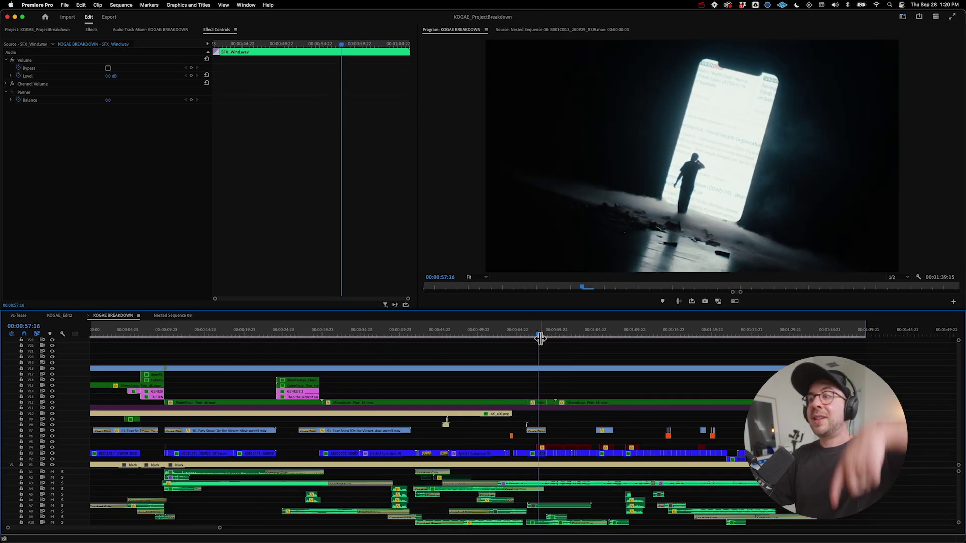
Step: Examine the opacity, blend mode and Fast Blur of the Easy Snow overlay while scrubbing the phone shot to 00:00:58:01
{"action": "left_click", "coordinate": [535, 334]}
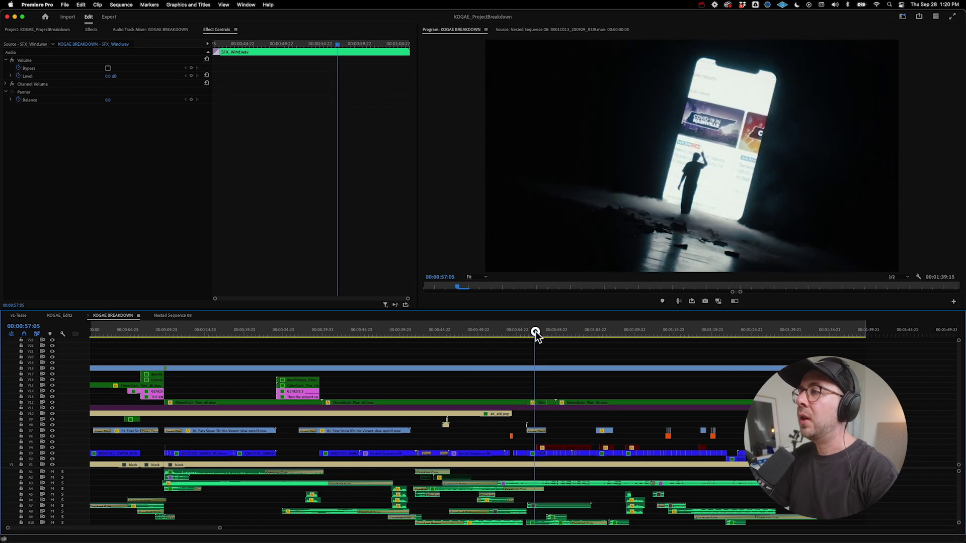
{"action": "mouse_move", "coordinate": [536, 334]}
{"action": "left_mouse_down"}
{"action": "mouse_move", "coordinate": [522, 331]}
{"action": "mouse_move", "coordinate": [545, 335]}
{"action": "left_mouse_up"}
{"action": "key", "text": "="}
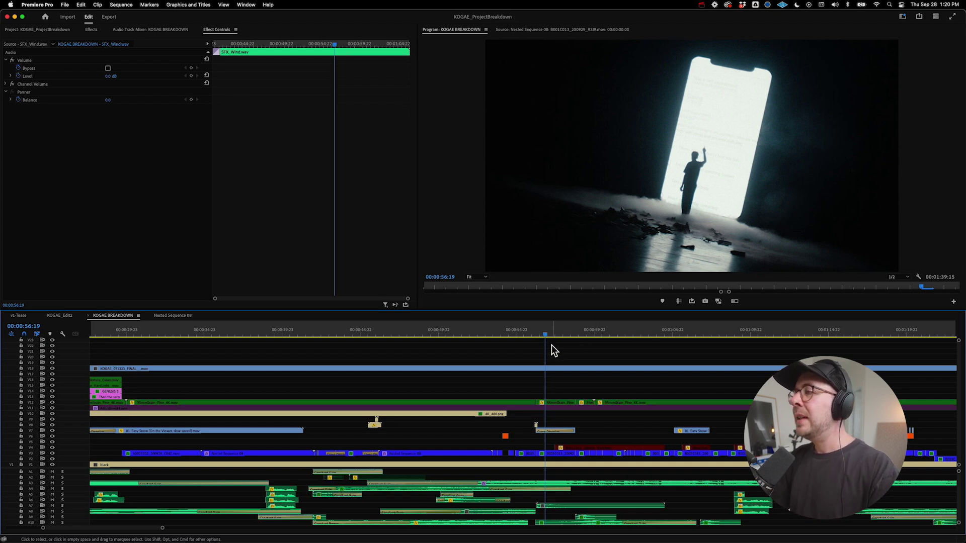
{"action": "left_click", "coordinate": [549, 430]}
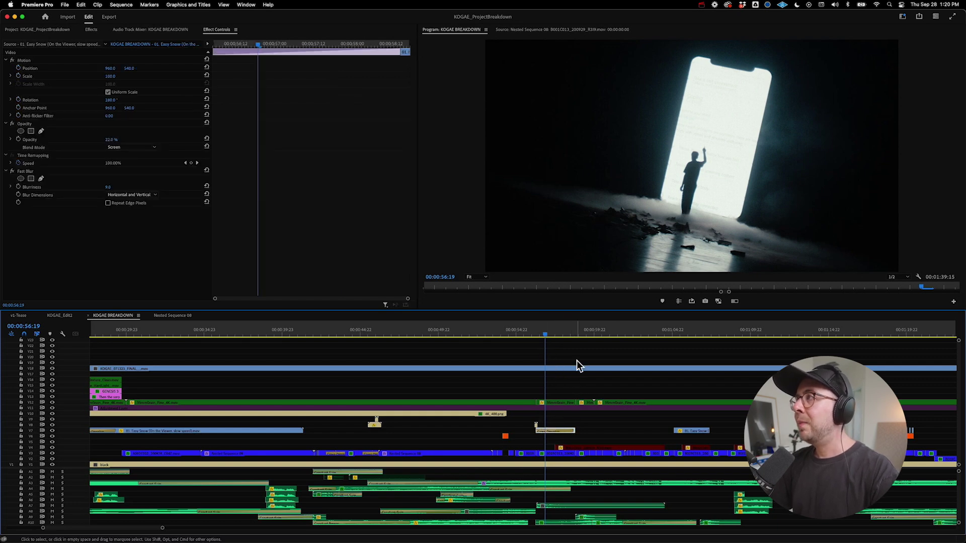
{"action": "left_click_drag", "start_coordinate": [545, 338], "coordinate": [540, 339]}
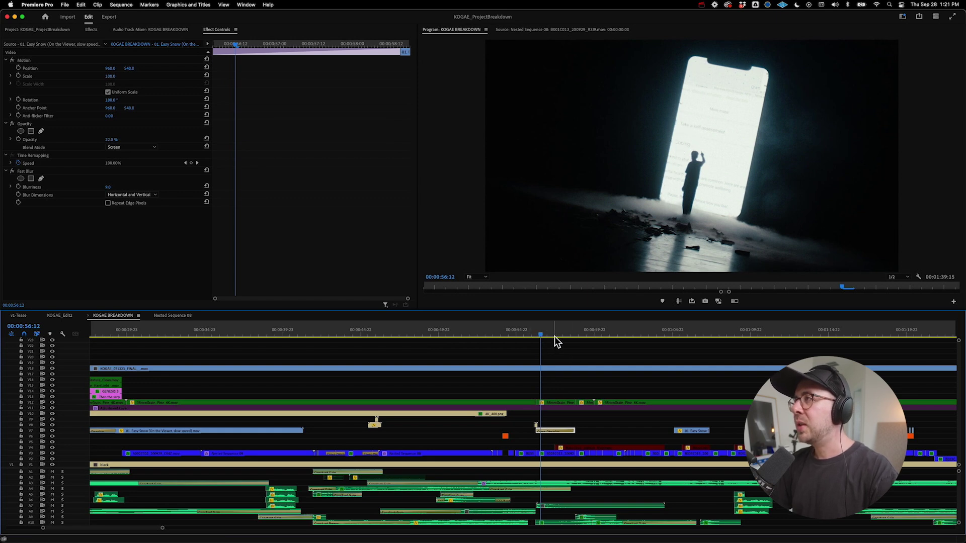
{"action": "left_click_drag", "start_coordinate": [556, 339], "coordinate": [561, 337]}
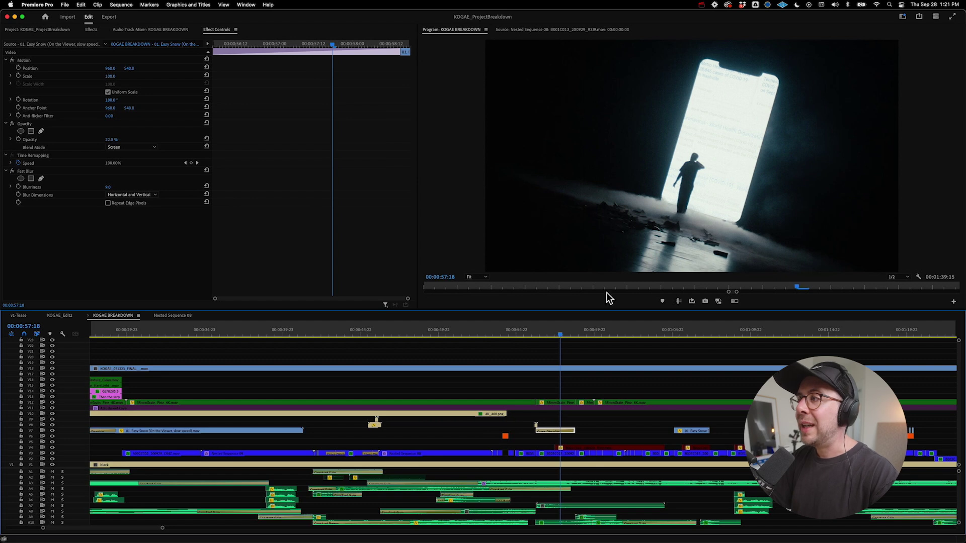
{"action": "left_click", "coordinate": [565, 333]}
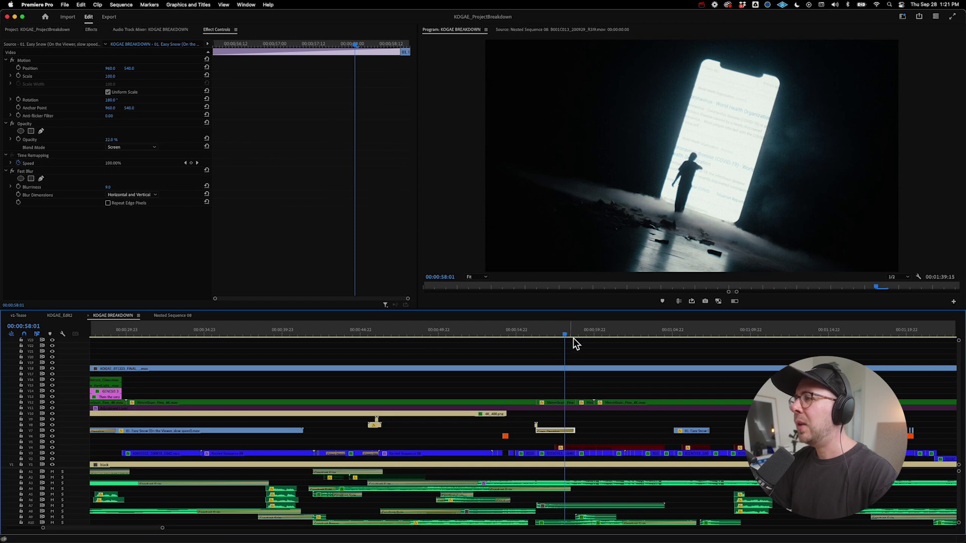
Step: Preview the Easy Snow overlay in the Source monitor, and return to the program view at 00:00:57:23
{"action": "scroll", "coordinate": [575, 434], "scroll_direction": "up", "scroll_amount": 5}
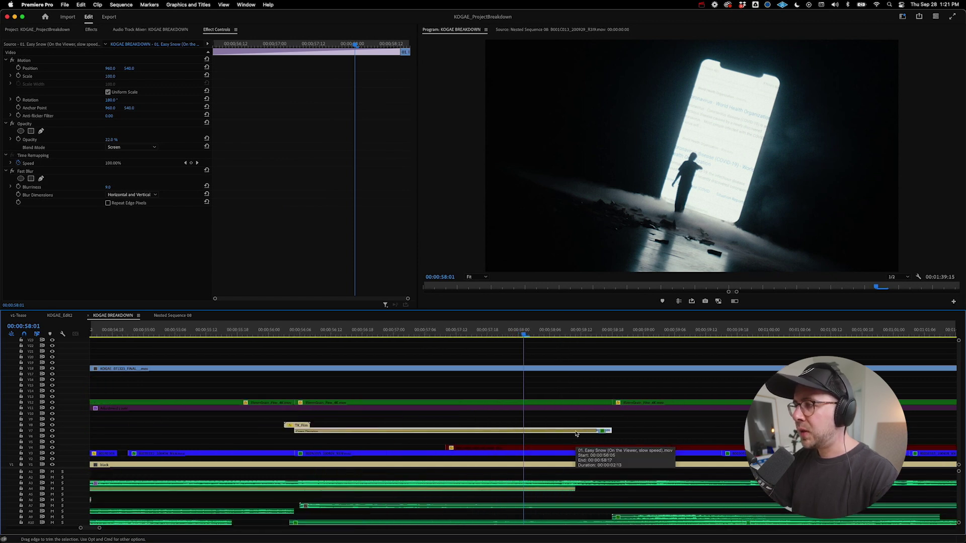
{"action": "double_click", "coordinate": [603, 431]}
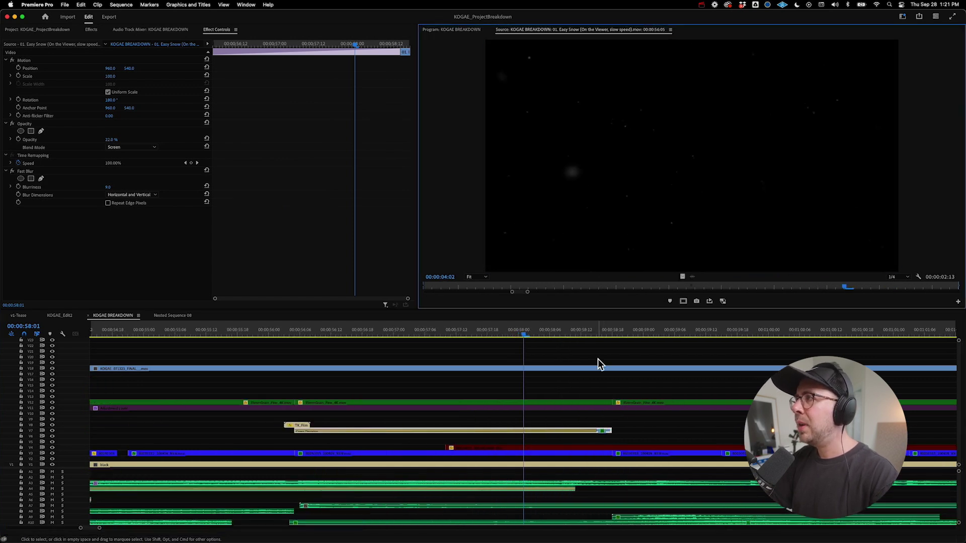
{"action": "left_click", "coordinate": [459, 30]}
{"action": "left_click_drag", "start_coordinate": [573, 334], "coordinate": [509, 347]}
{"action": "scroll", "coordinate": [509, 347], "scroll_direction": "down", "scroll_amount": 5}
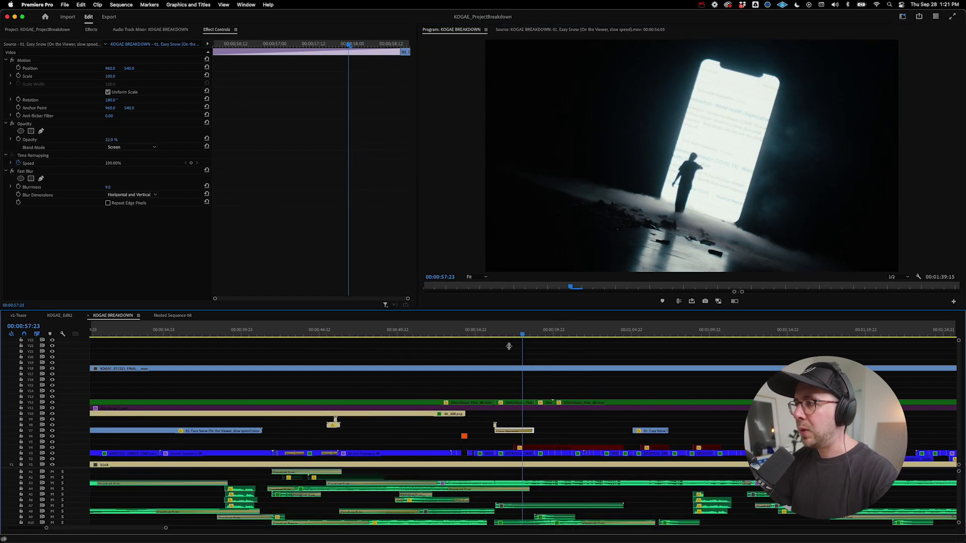
Step: Play from the giant phone shot into the glowing-frames transition, and scrub through it to the text-screen silhouette at 00:01:00:11
{"action": "key", "text": "space"}
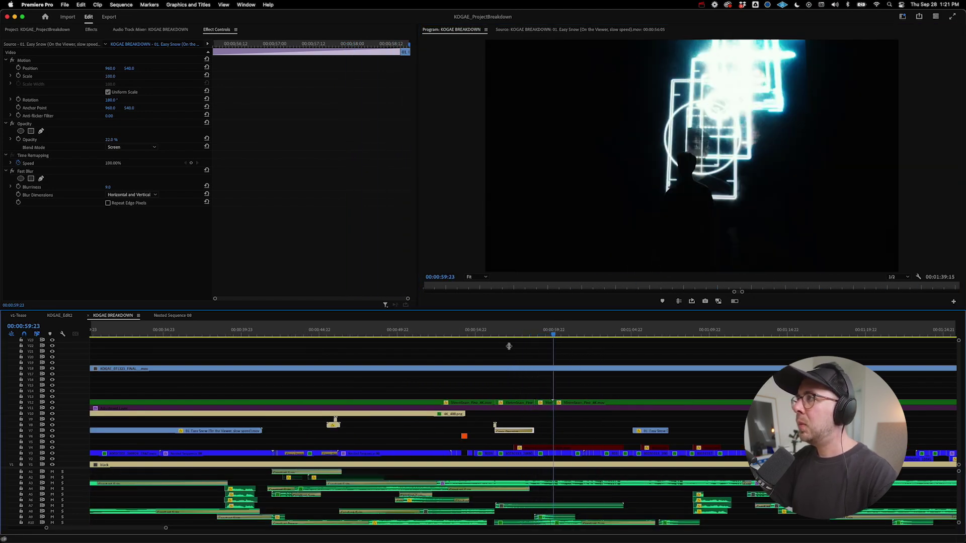
{"action": "key", "text": "space"}
{"action": "left_click_drag", "start_coordinate": [560, 335], "coordinate": [555, 336]}
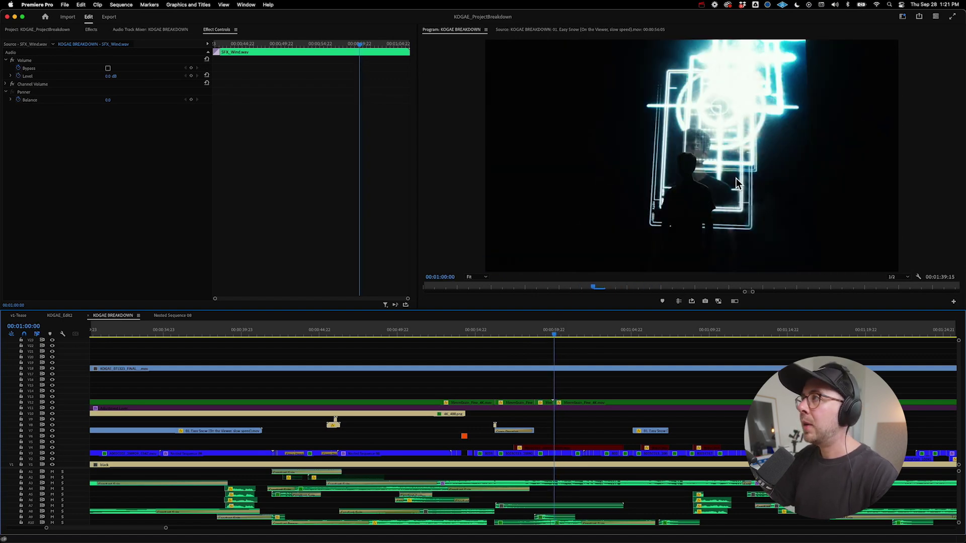
{"action": "key", "text": "space"}
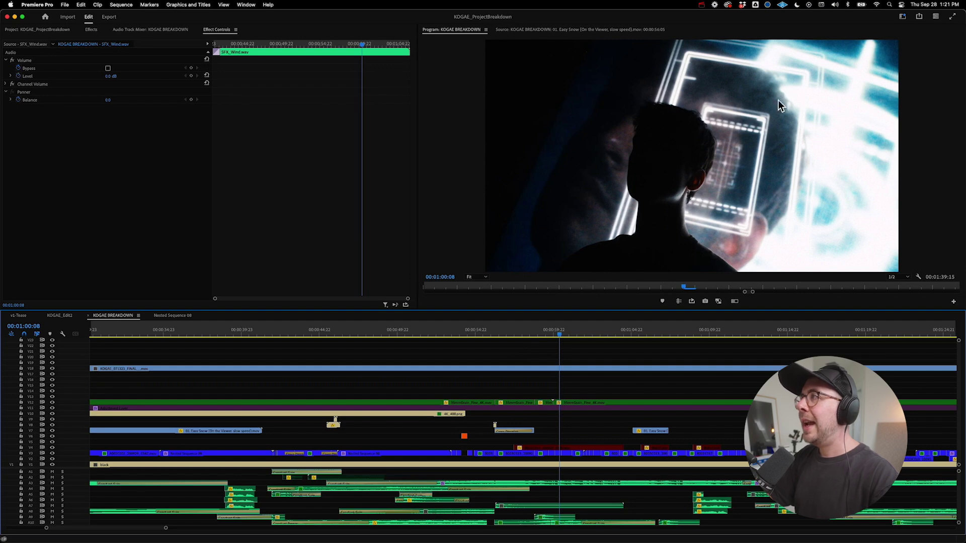
{"action": "left_click_drag", "start_coordinate": [561, 334], "coordinate": [561, 334]}
{"action": "left_click_drag", "start_coordinate": [561, 334], "coordinate": [564, 336]}
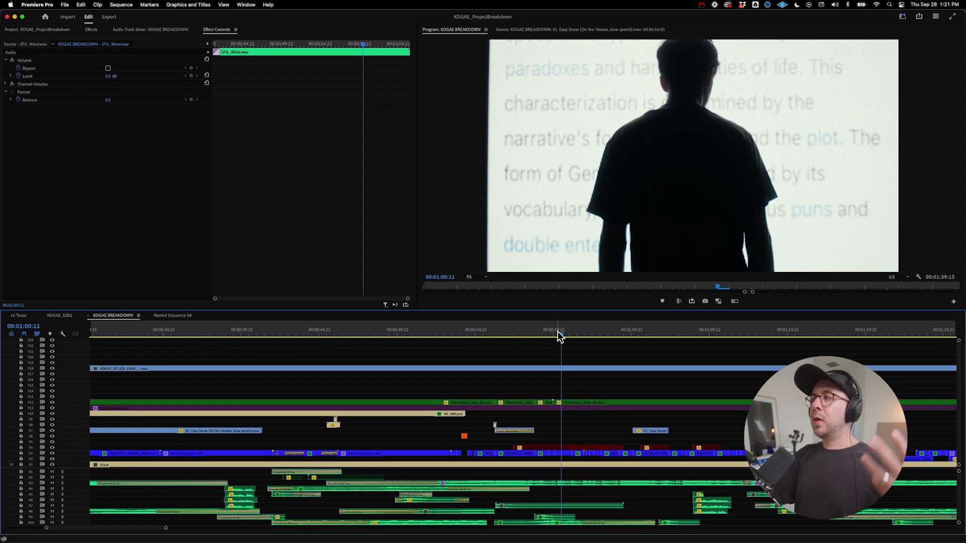
Step: Play the text-screen shots to 00:01:01:21, and scrub back through the flying-papers shot around 00:01:01:16
{"action": "key", "text": "space"}
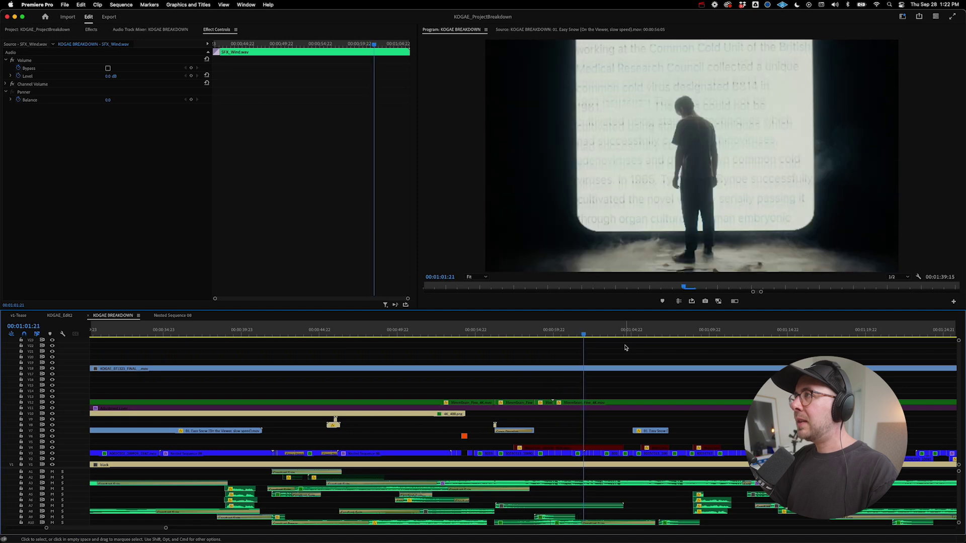
{"action": "left_click", "coordinate": [582, 334]}
{"action": "mouse_move", "coordinate": [582, 334]}
{"action": "left_mouse_down"}
{"action": "mouse_move", "coordinate": [590, 334]}
{"action": "mouse_move", "coordinate": [582, 338]}
{"action": "left_mouse_up"}
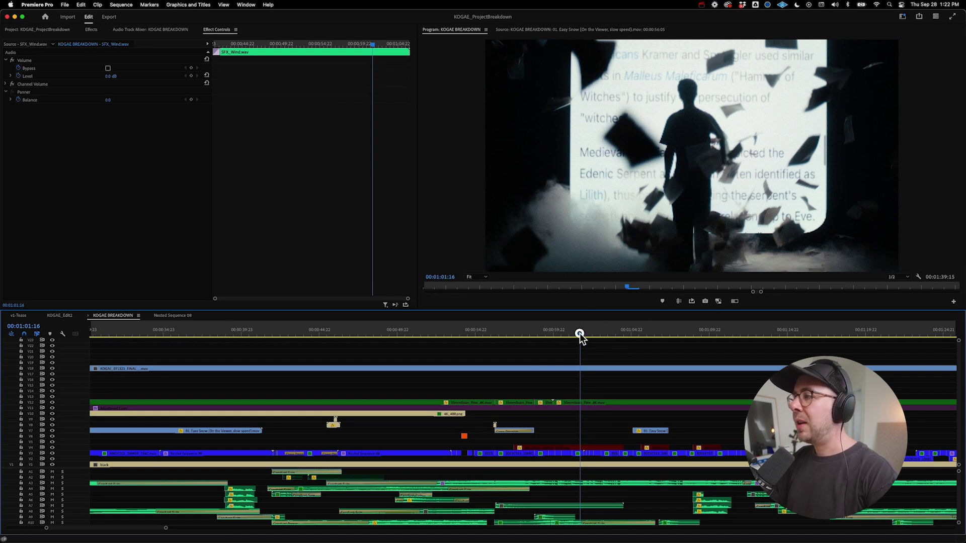
{"action": "left_click_drag", "start_coordinate": [581, 336], "coordinate": [569, 337]}
Step: Play the montage to 00:01:12:16, and scrub back through the archway silhouette shot to 00:01:12:05
{"action": "key", "text": "space"}
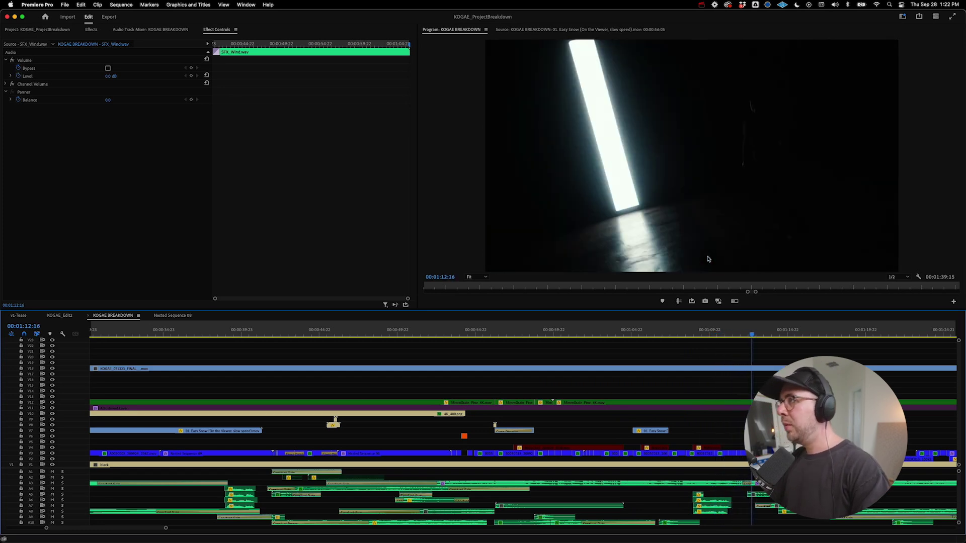
{"action": "left_click_drag", "start_coordinate": [763, 324], "coordinate": [748, 342]}
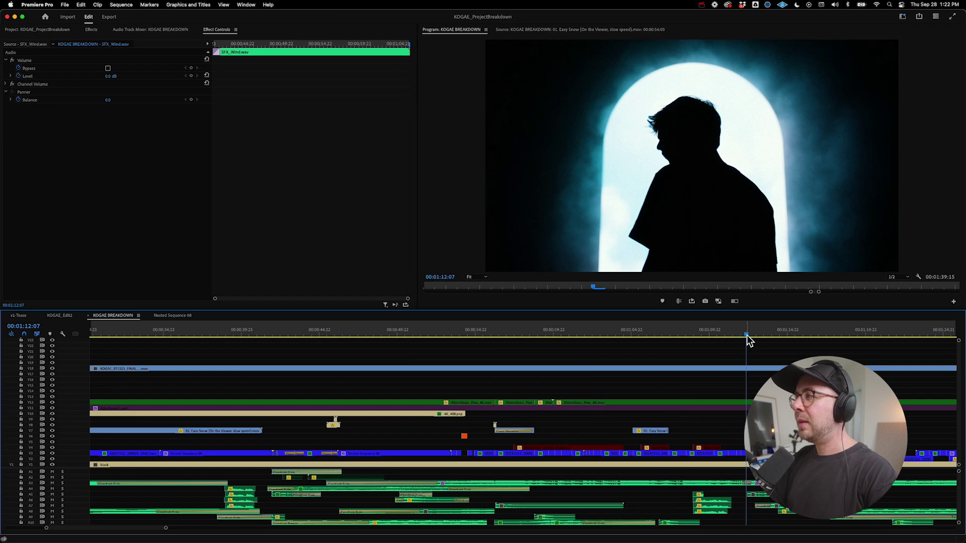
{"action": "left_click_drag", "start_coordinate": [748, 339], "coordinate": [748, 340]}
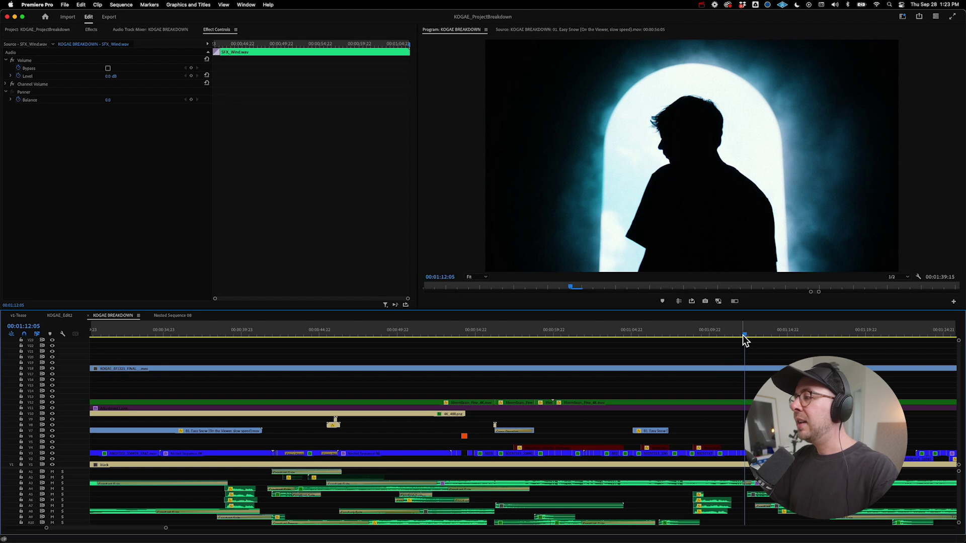
Step: Play from the blue-screen shot at 00:01:11:10 to the floating-body shot, and inspect its overlay clips closely at 00:01:14:05
{"action": "left_click", "coordinate": [727, 335]}
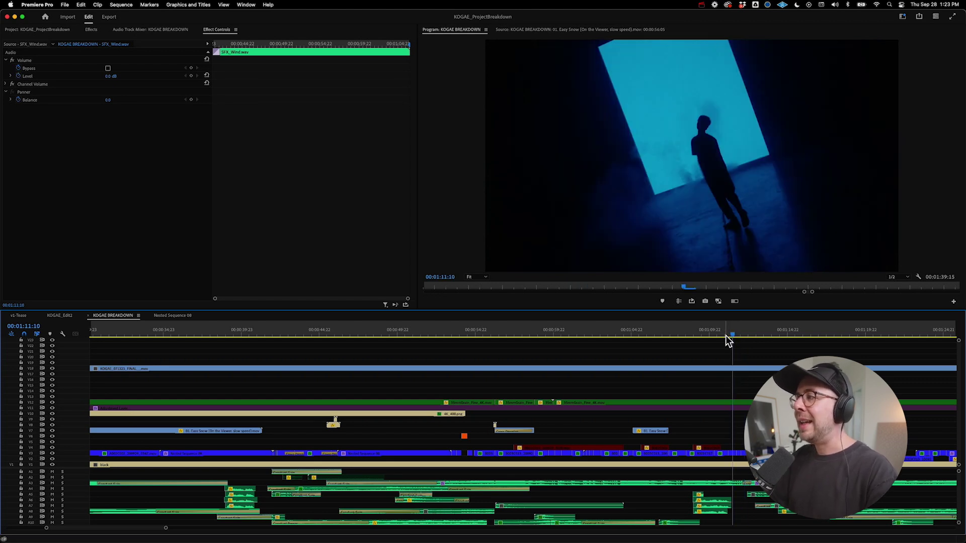
{"action": "key", "text": "space"}
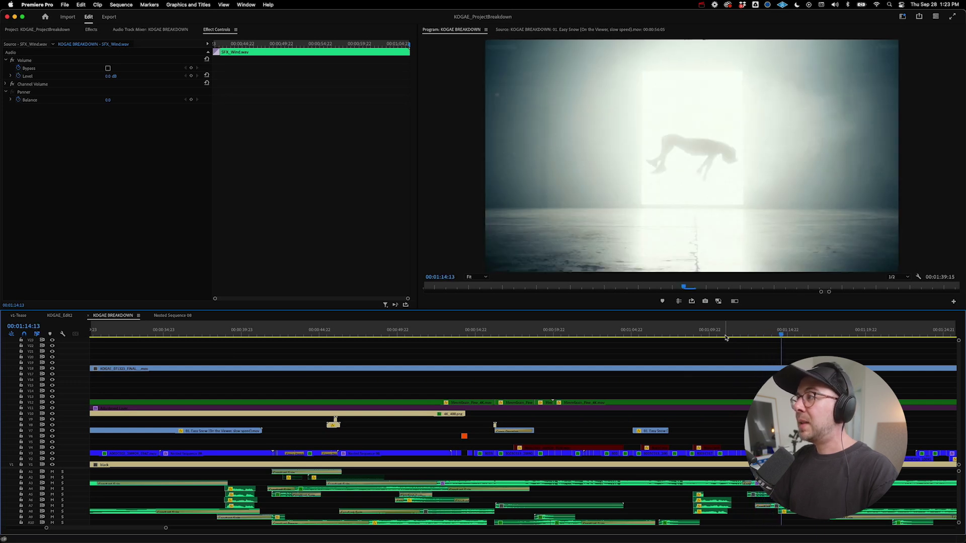
{"action": "left_click", "coordinate": [776, 332]}
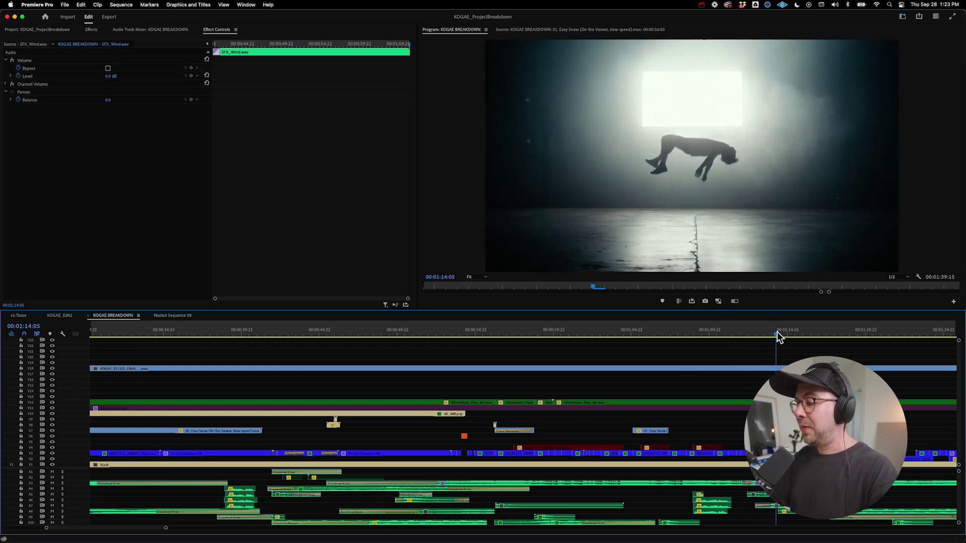
{"action": "key", "text": "equal"}
{"action": "key", "text": "equal"}
{"action": "key", "text": "equal"}
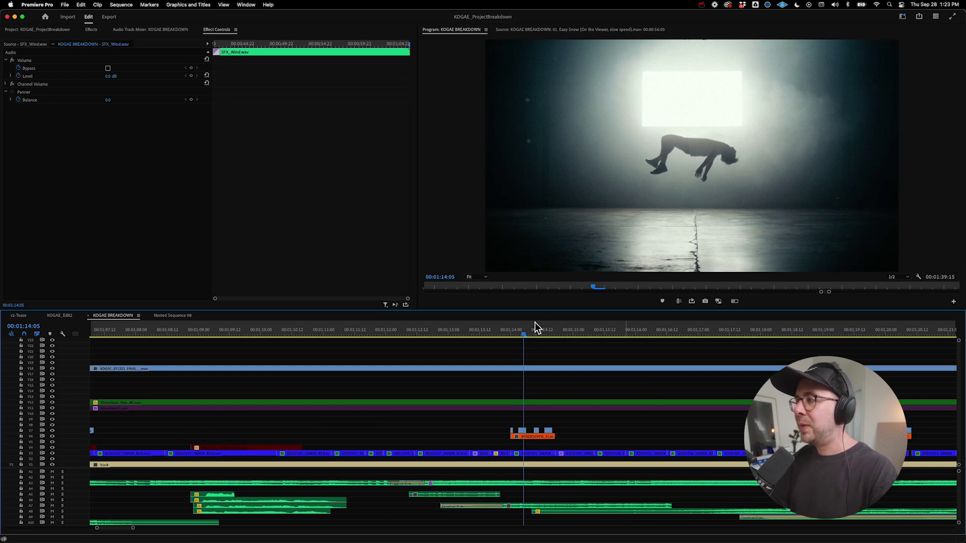
Step: Play from the pink-screen shot at 00:01:10:02 through the floating-body section to the phone shot at 00:01:16:14
{"action": "left_click", "coordinate": [423, 334]}
{"action": "left_click", "coordinate": [267, 335]}
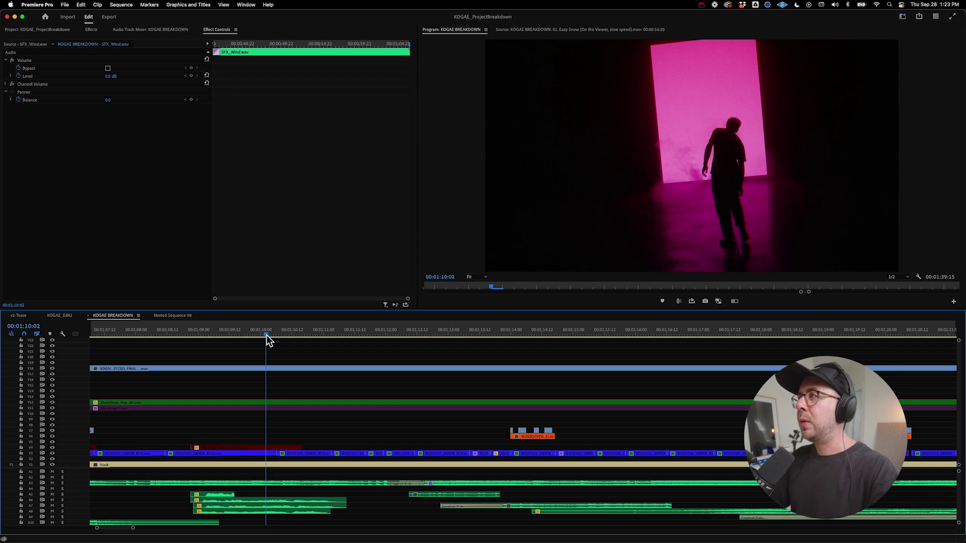
{"action": "key", "text": "space"}
{"action": "key", "text": "minus"}
{"action": "key", "text": "minus"}
{"action": "key", "text": "minus"}
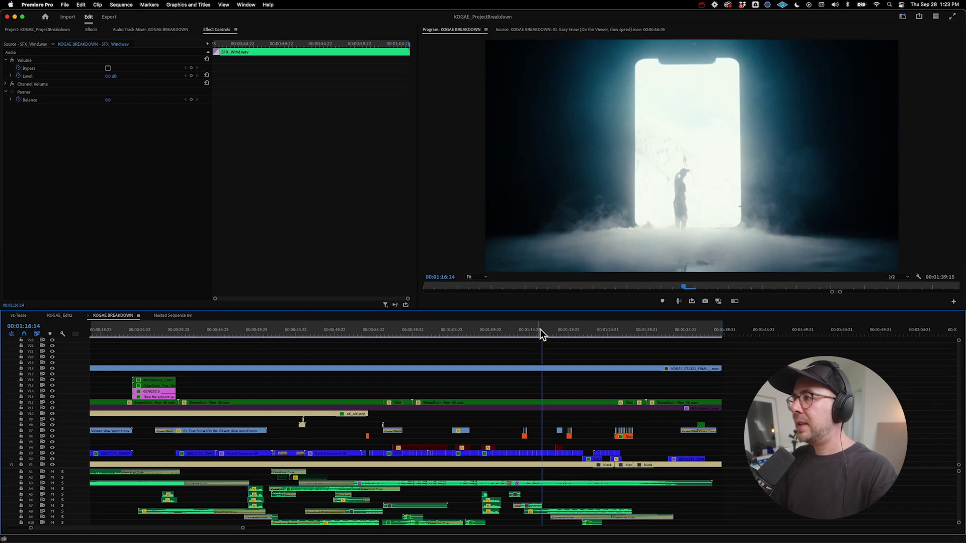
Step: Examine the glowing-numbers wall shot and its timeline clips between 00:01:16:02 and 00:01:15:22
{"action": "left_click", "coordinate": [538, 330]}
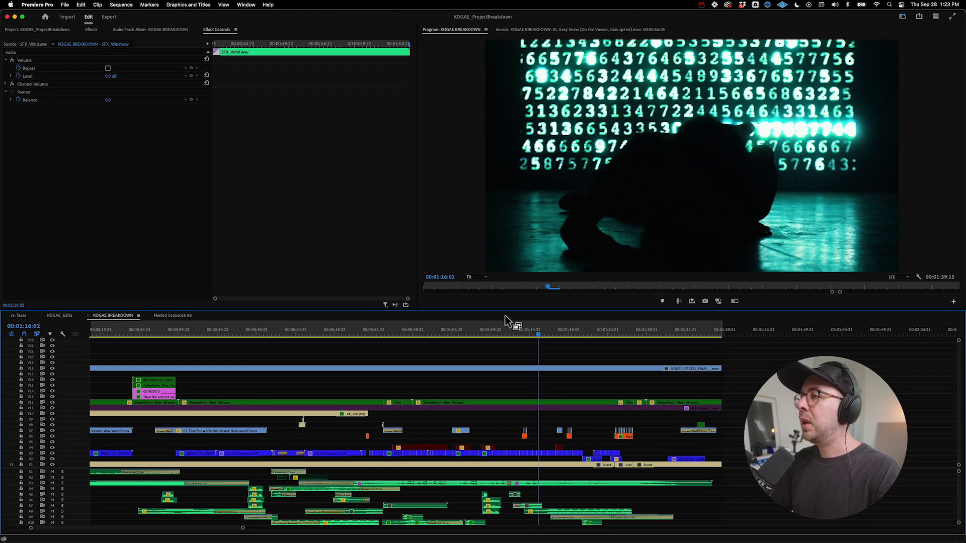
{"action": "key", "text": "equal"}
{"action": "key", "text": "equal"}
{"action": "key", "text": "equal"}
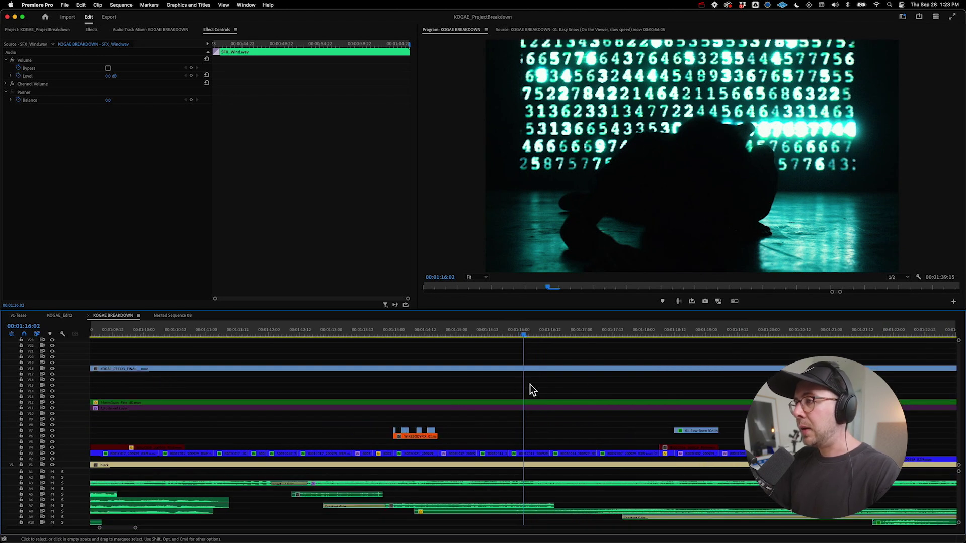
{"action": "mouse_move", "coordinate": [520, 335]}
{"action": "left_mouse_down"}
{"action": "mouse_move", "coordinate": [510, 337]}
{"action": "mouse_move", "coordinate": [521, 336]}
{"action": "left_mouse_up"}
{"action": "key", "text": "minus"}
{"action": "key", "text": "minus"}
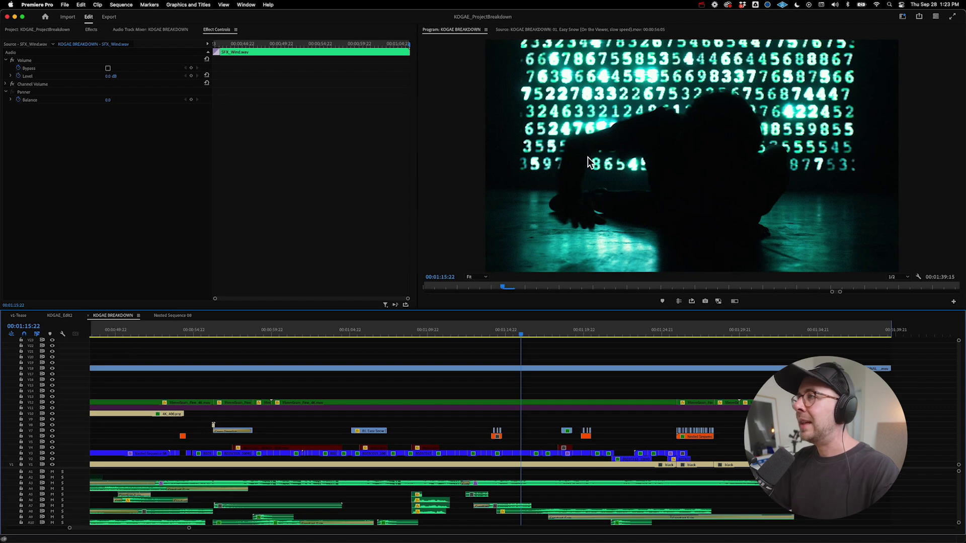
Step: Play from the numbers wall to the shoe shot at 00:01:18:11, and scrub back through the phone shot to 00:01:16:11
{"action": "key", "text": "space"}
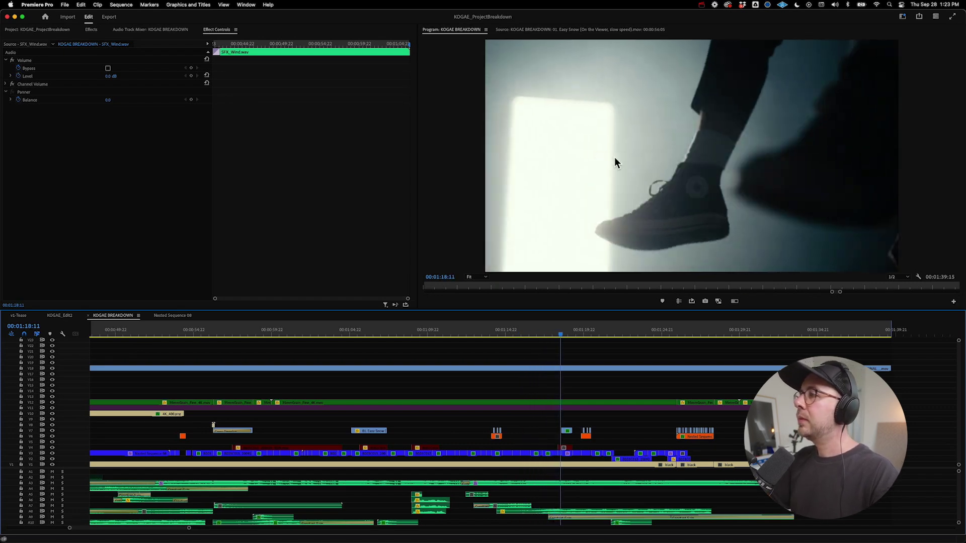
{"action": "left_click_drag", "start_coordinate": [554, 335], "coordinate": [535, 338]}
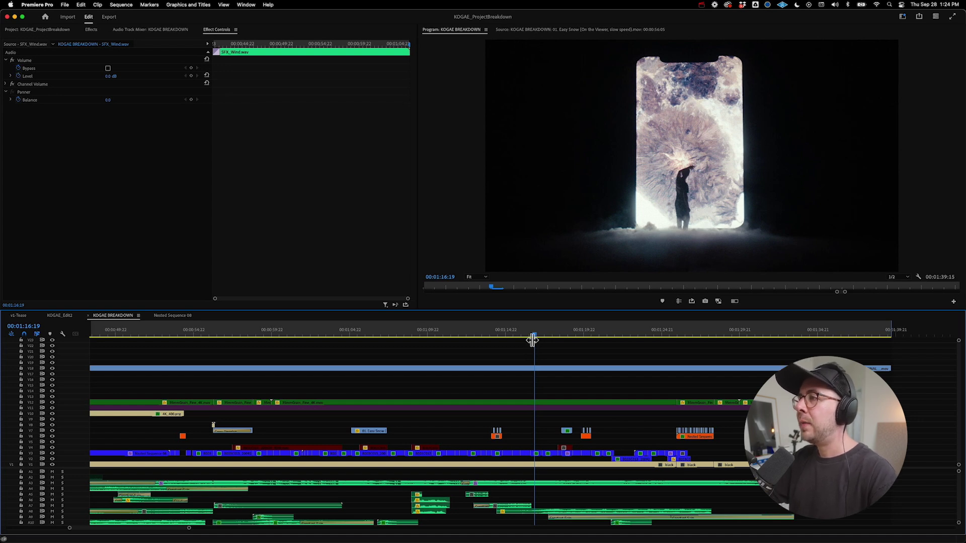
{"action": "left_click_drag", "start_coordinate": [533, 333], "coordinate": [530, 334]}
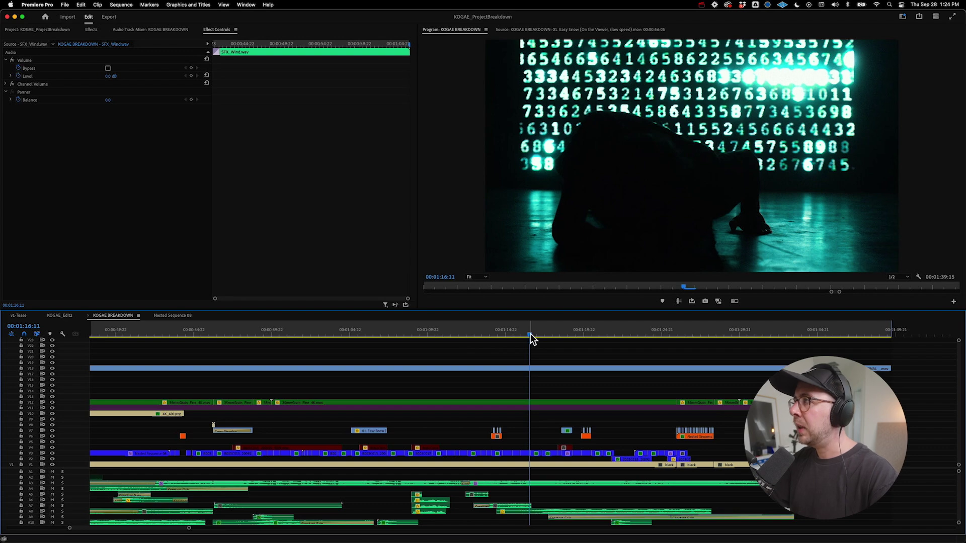
Step: Play the rest of the sequence to the closing black at 00:01:37:23, and scrub back to the floating-limbs shot at 00:01:19:15
{"action": "key", "text": "space"}
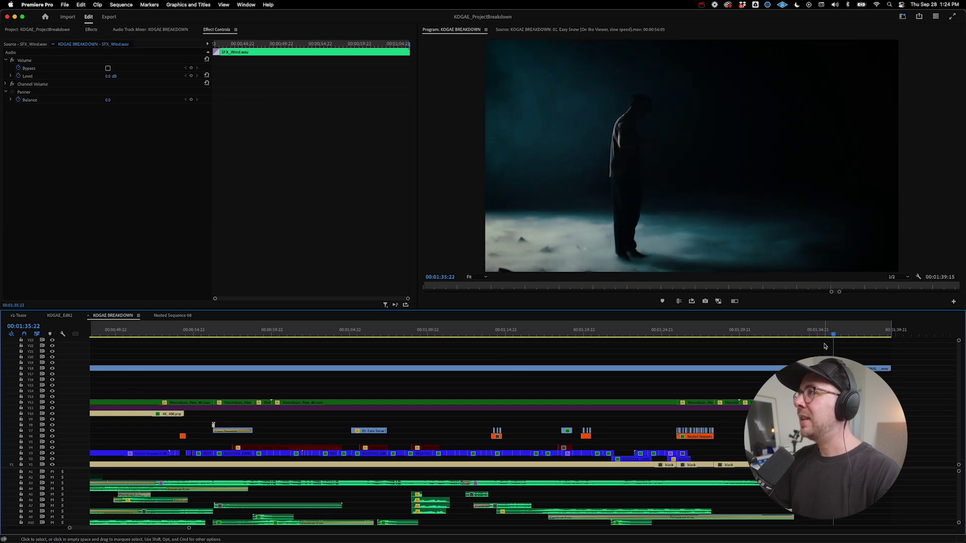
{"action": "key", "text": "minus"}
{"action": "key", "text": "minus"}
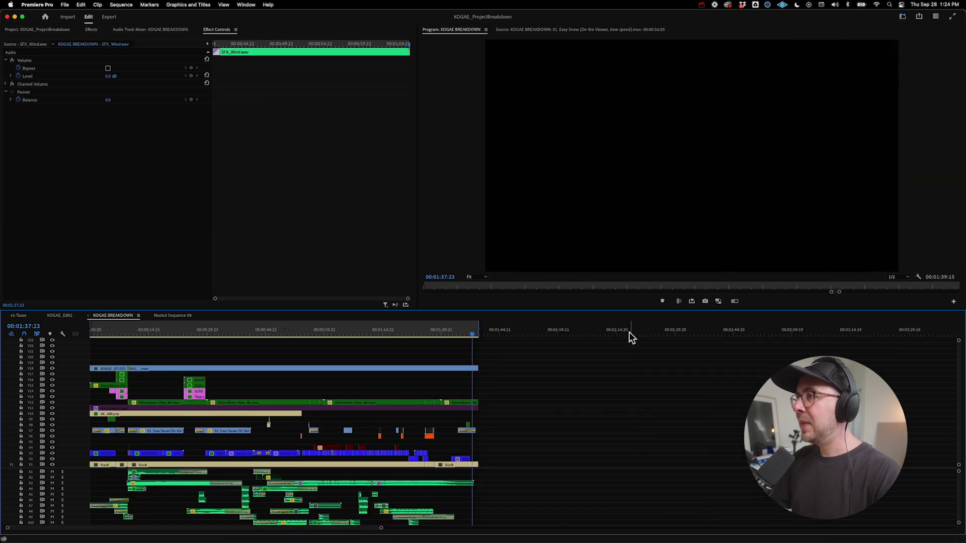
{"action": "left_click_drag", "start_coordinate": [473, 333], "coordinate": [401, 334]}
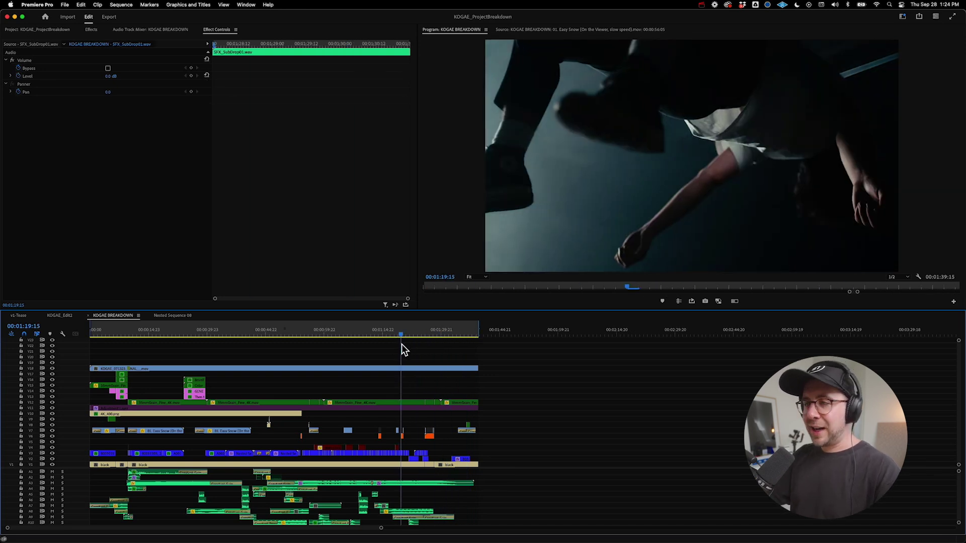
{"action": "key", "text": "equal"}
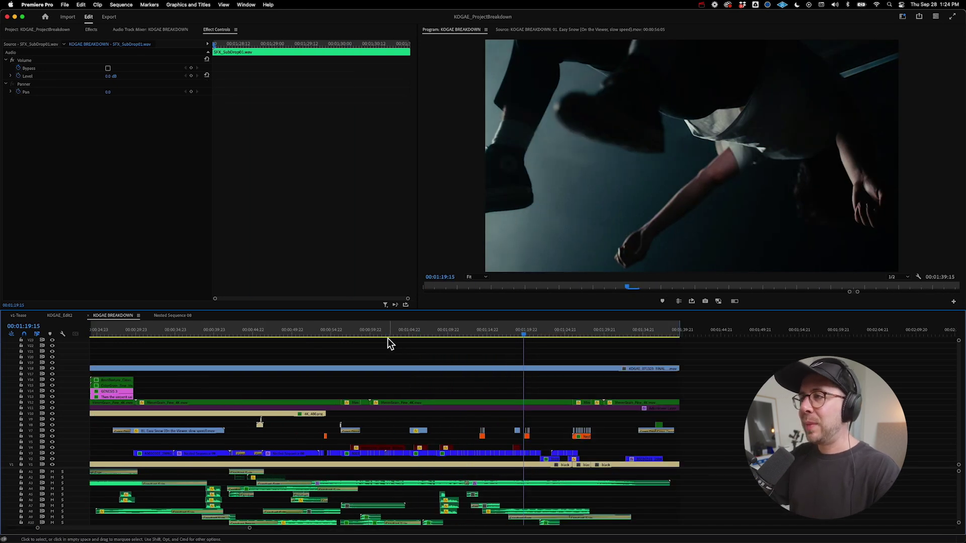
Step: Inspect the effect settings of the red-labelled V4 clip at the flying-papers shot at 00:01:01:14, and deselect it
{"action": "left_click", "coordinate": [383, 331]}
{"action": "left_click", "coordinate": [381, 448]}
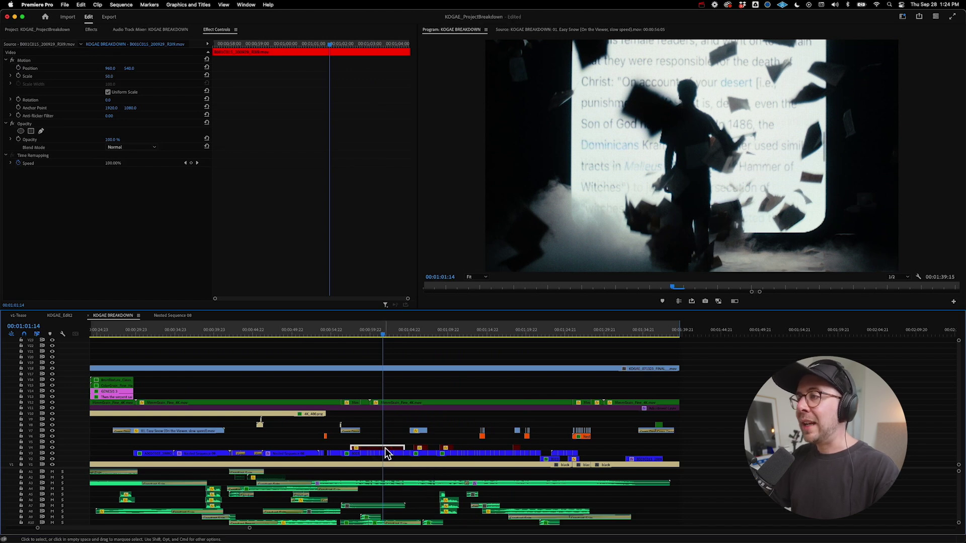
{"action": "left_click", "coordinate": [337, 436]}
{"action": "key", "text": "minus"}
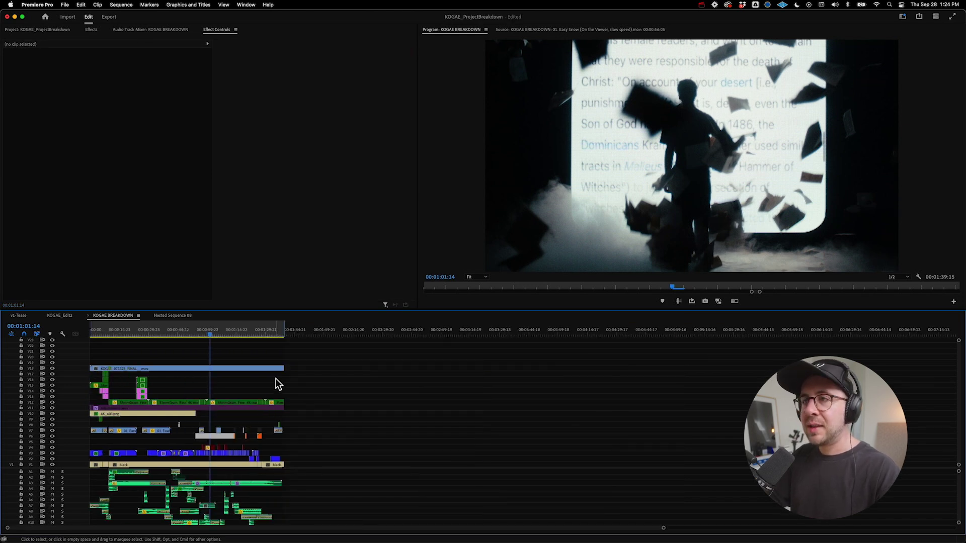
Step: Scrub across the full timeline to the metallic skull shot at 00:00:42:02, and review the overall track layout
{"action": "key", "text": "equal"}
{"action": "left_click_drag", "start_coordinate": [282, 330], "coordinate": [373, 346]}
{"action": "key", "text": "minus"}
{"action": "key", "text": "minus"}
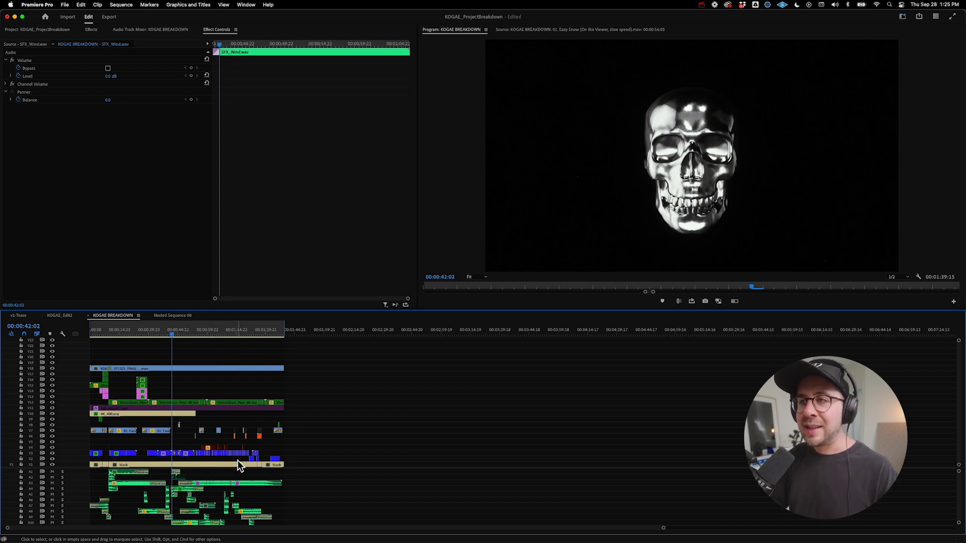
{"action": "key", "text": "="}
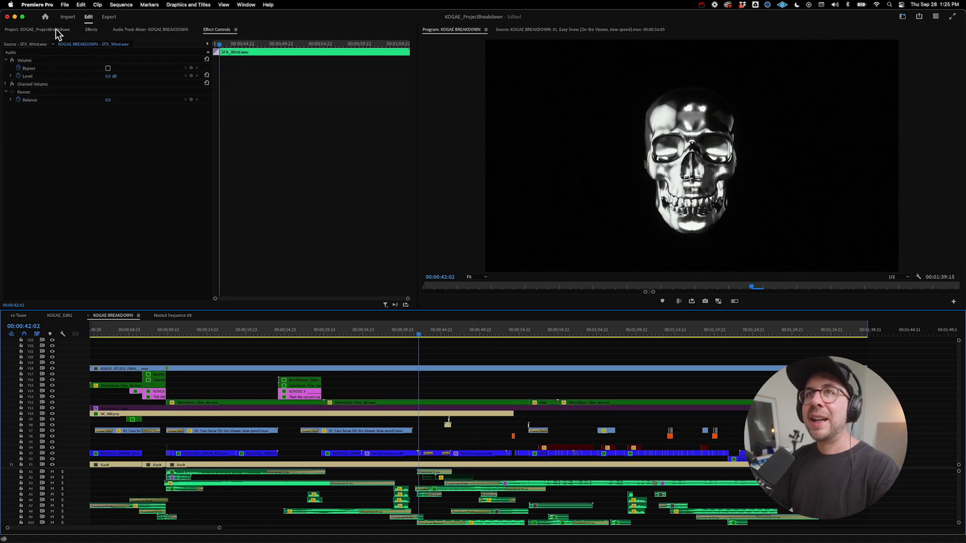
Step: Search the project for "kogae" and open the KOGAE_EzEdit07 sequence from the Sequences bin
{"action": "left_click", "coordinate": [32, 29]}
{"action": "left_click", "coordinate": [42, 51]}
{"action": "type", "text": "kogae"}
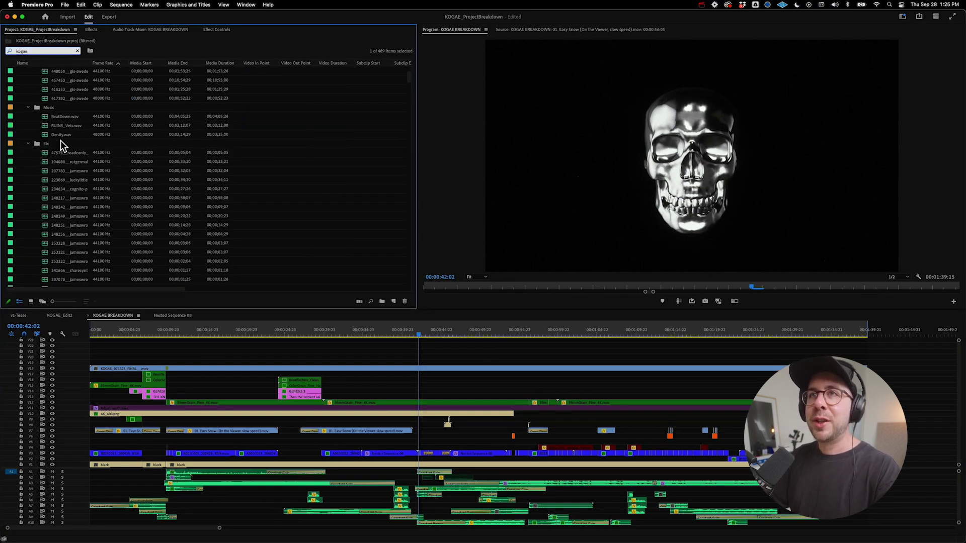
{"action": "scroll", "coordinate": [60, 143], "scroll_direction": "down", "scroll_amount": 15}
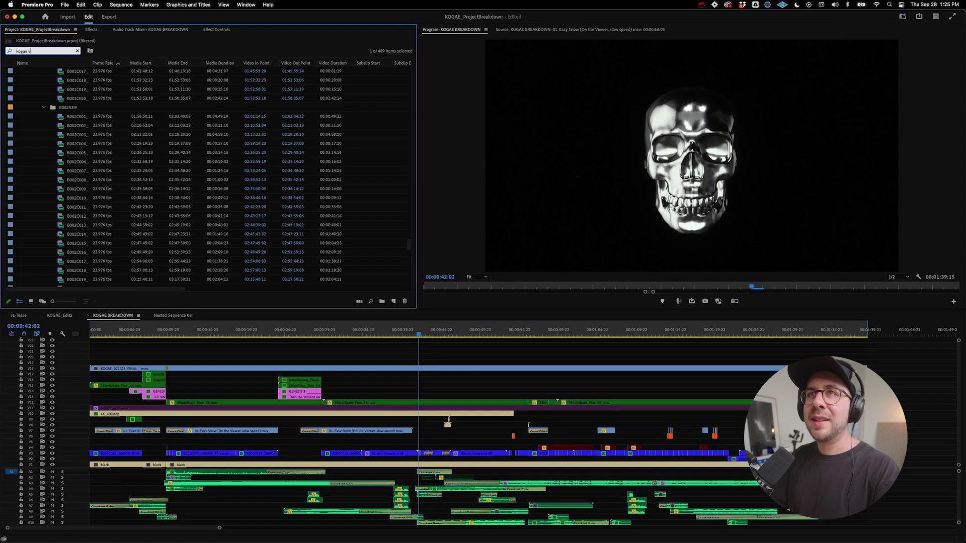
{"action": "scroll", "coordinate": [129, 215], "scroll_direction": "down", "scroll_amount": 3}
{"action": "double_click", "coordinate": [126, 207]}
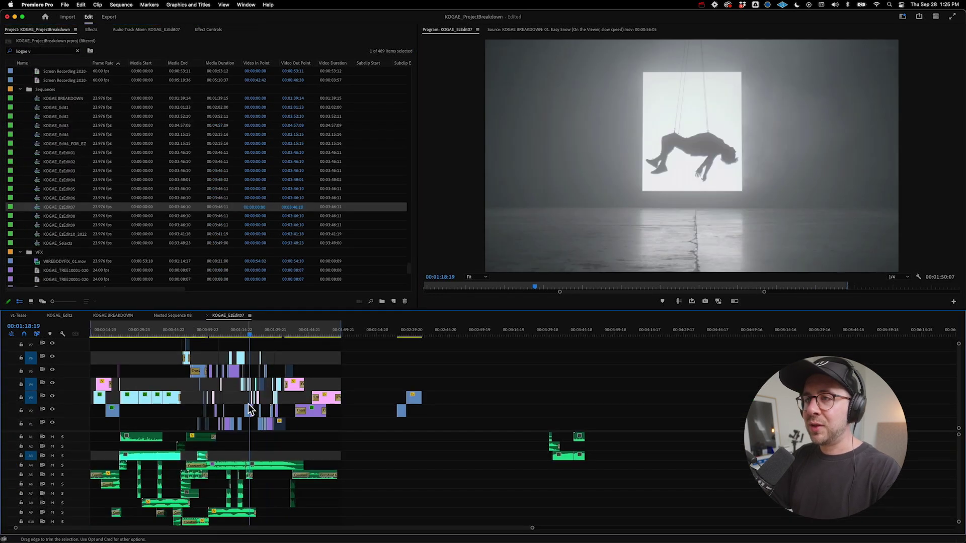
Step: Examine the layered clips of KOGAE_EzEdit07 around 00:01:16:02, and return to the KOGAE BREAKDOWN sequence at 00:00:46:03
{"action": "left_click", "coordinate": [236, 334]}
{"action": "key", "text": "="}
{"action": "key", "text": "="}
{"action": "key", "text": "="}
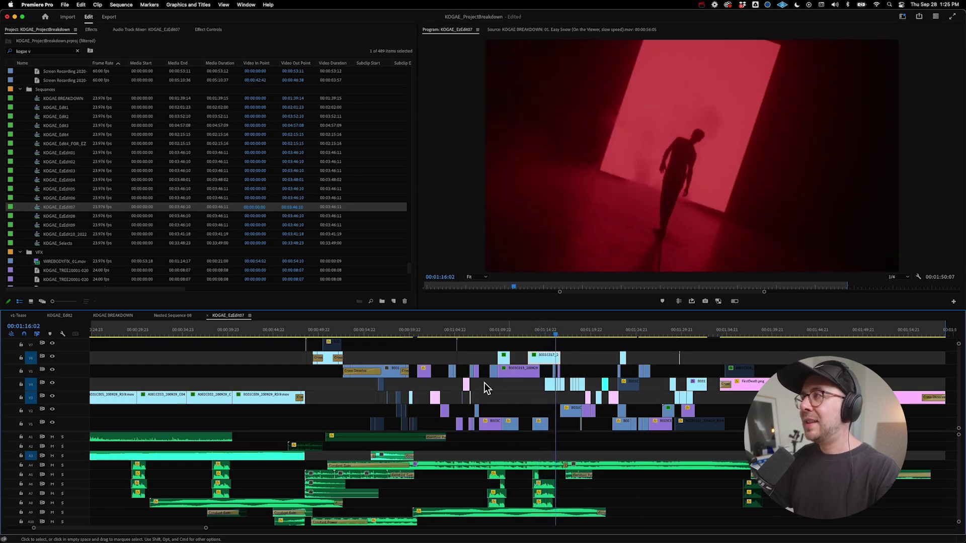
{"action": "left_click", "coordinate": [307, 331]}
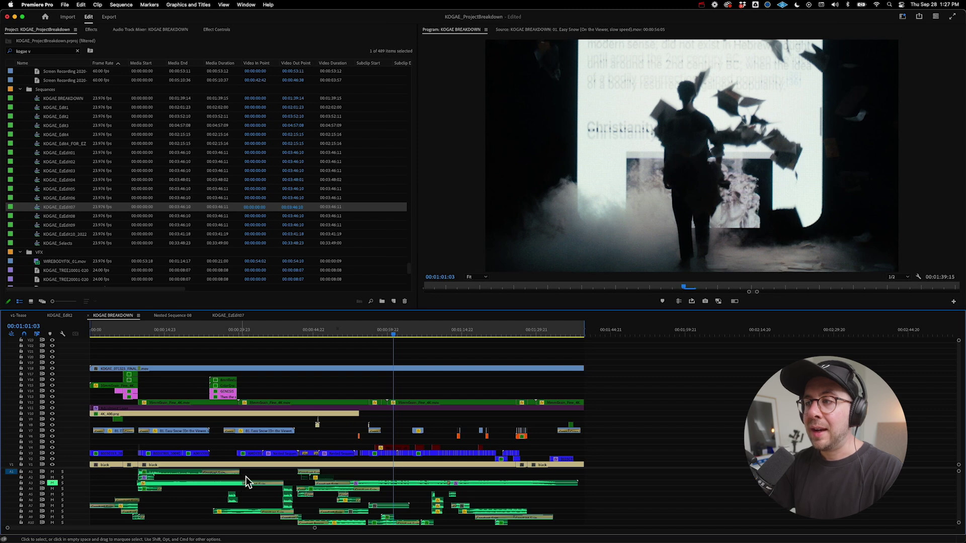
{"action": "left_click", "coordinate": [320, 335]}
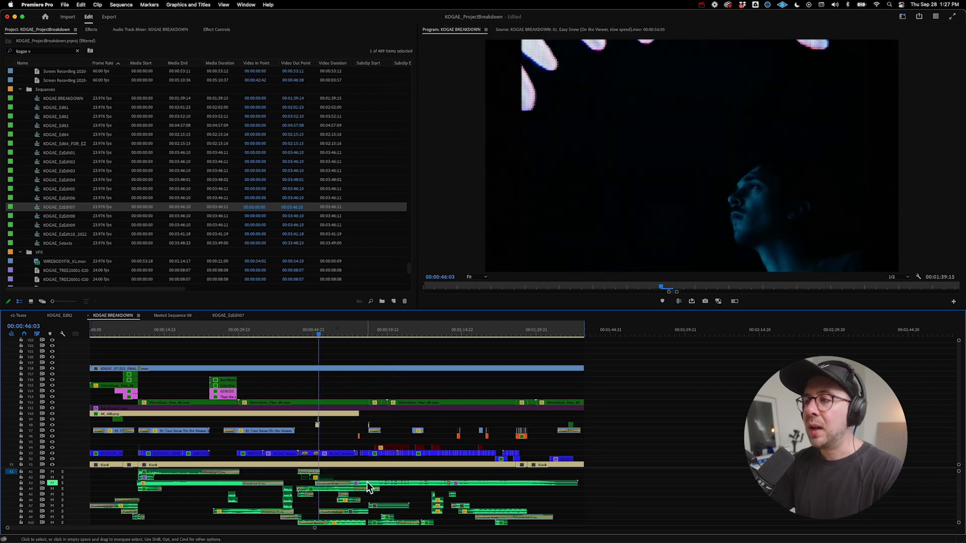
Step: Play KOGAE BREAKDOWN from 00:00:46:03, enlarge the audio track area, and review the layered sound clips, including the long one on A15
{"action": "key", "text": "space"}
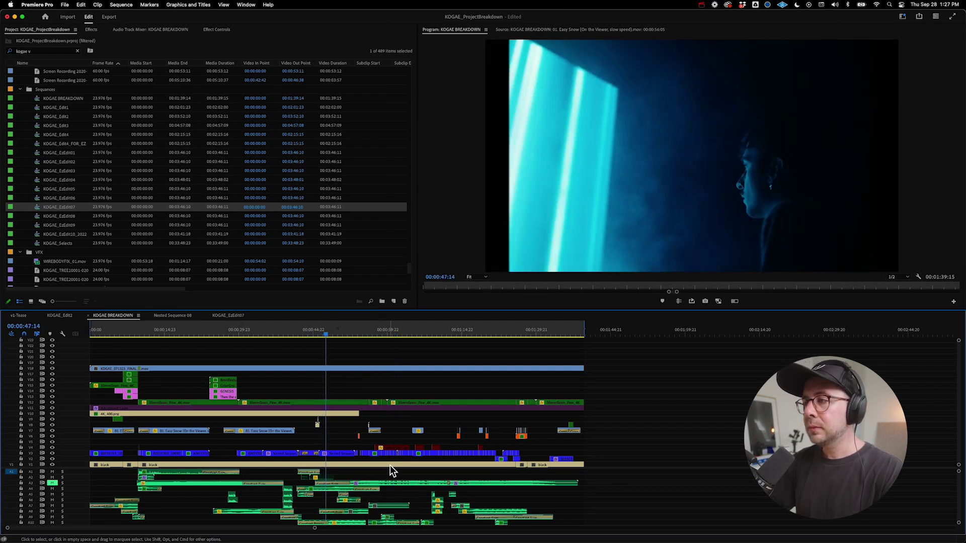
{"action": "left_click_drag", "start_coordinate": [75, 468], "coordinate": [77, 425]}
{"action": "left_click", "coordinate": [173, 504]}
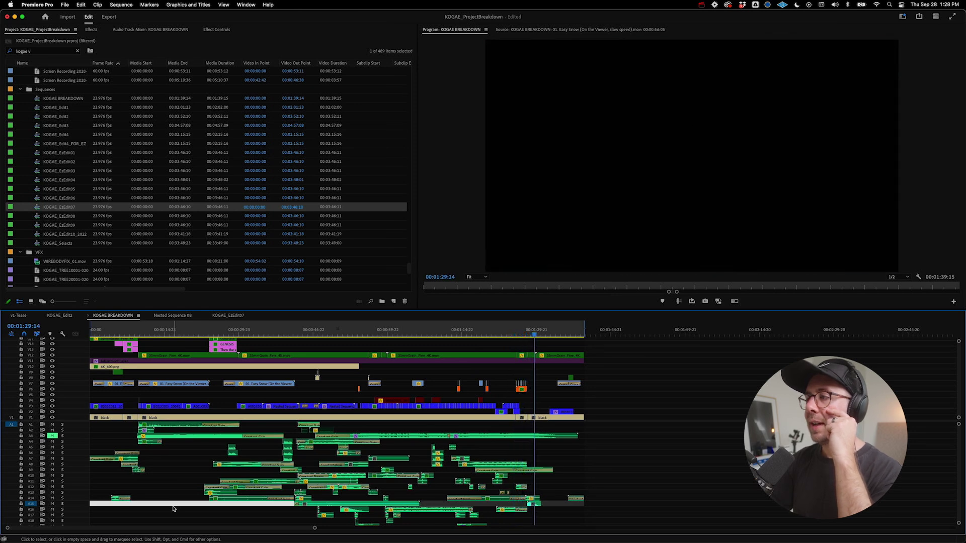
{"action": "key", "text": "space"}
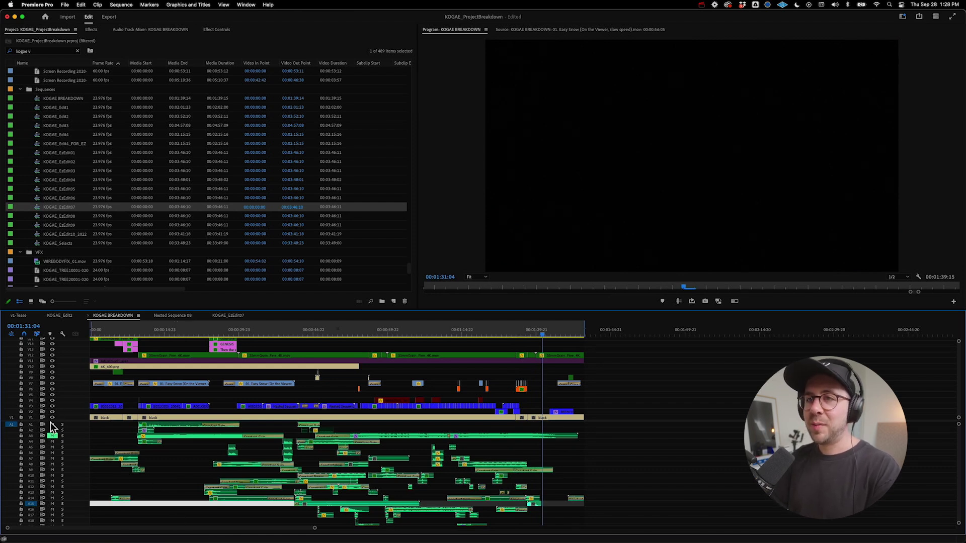
Step: Go to the floating-body shot at 00:01:14:13 and examine its clips up close
{"action": "scroll", "coordinate": [48, 459], "scroll_direction": "up", "scroll_amount": 3}
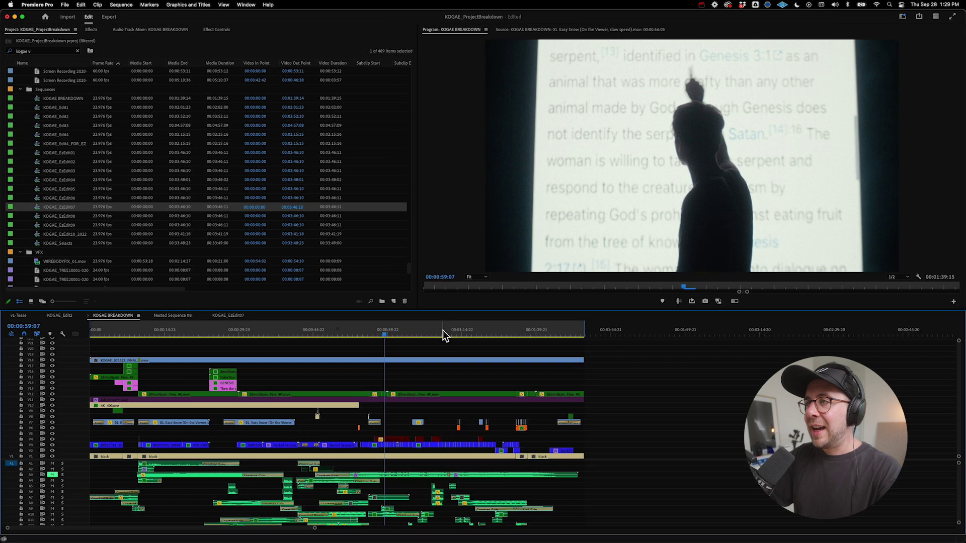
{"action": "left_click_drag", "start_coordinate": [442, 330], "coordinate": [461, 336]}
{"action": "key", "text": "="}
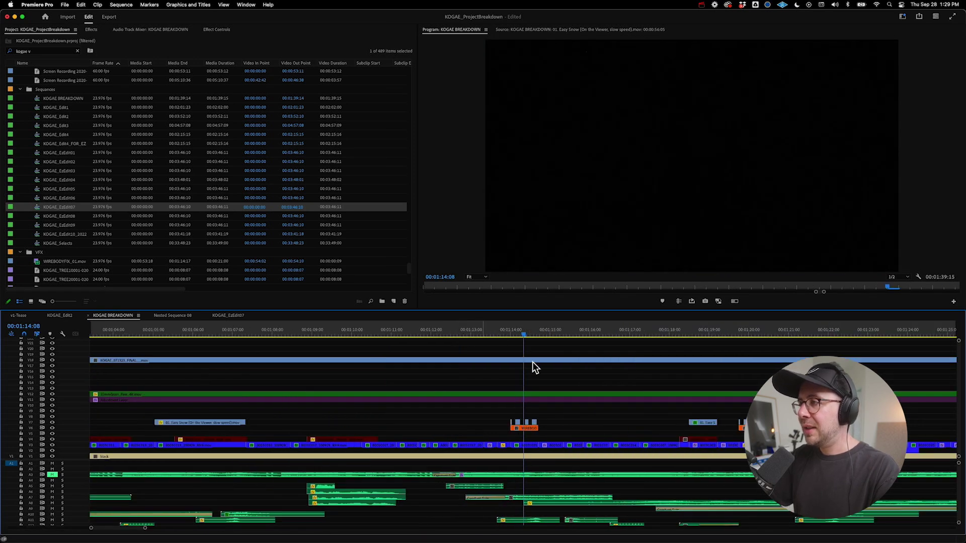
{"action": "key", "text": "shift+Right"}
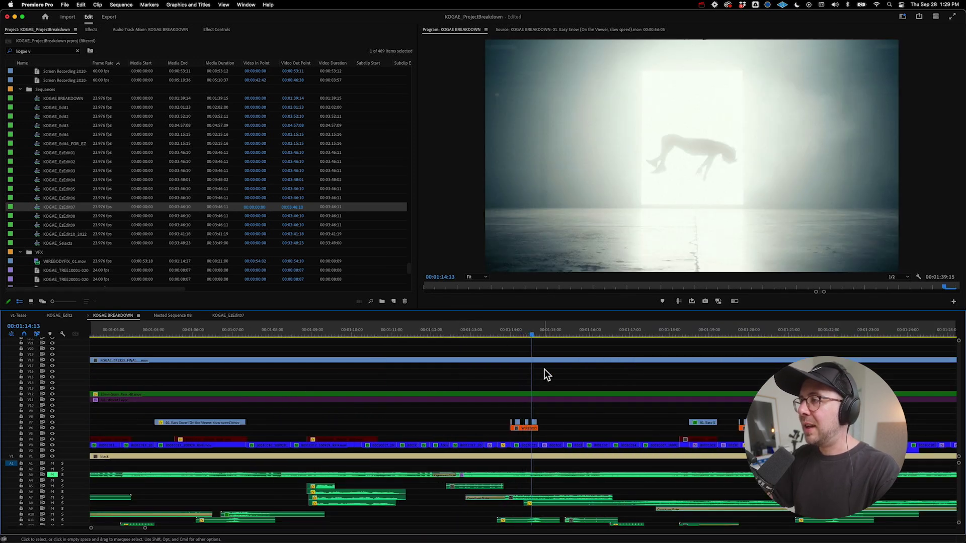
Step: Disable the full-length blue clip on the upper video track and the WIREBODYFIX_01.mov clip at the floating-body shot
{"action": "left_click", "coordinate": [523, 428]}
{"action": "left_click", "coordinate": [521, 361]}
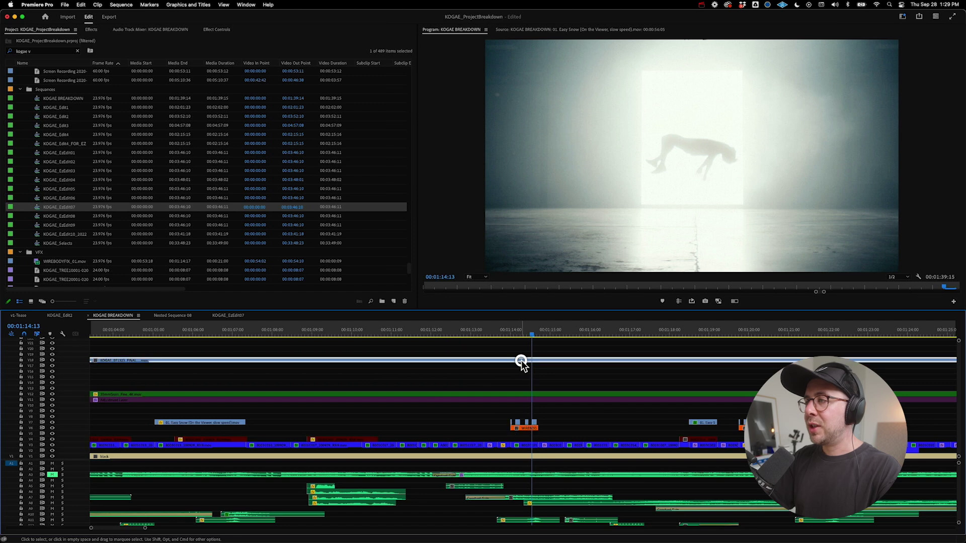
{"action": "key", "text": "shift+super+e"}
{"action": "left_click", "coordinate": [529, 428]}
{"action": "key", "text": "shift+super+e"}
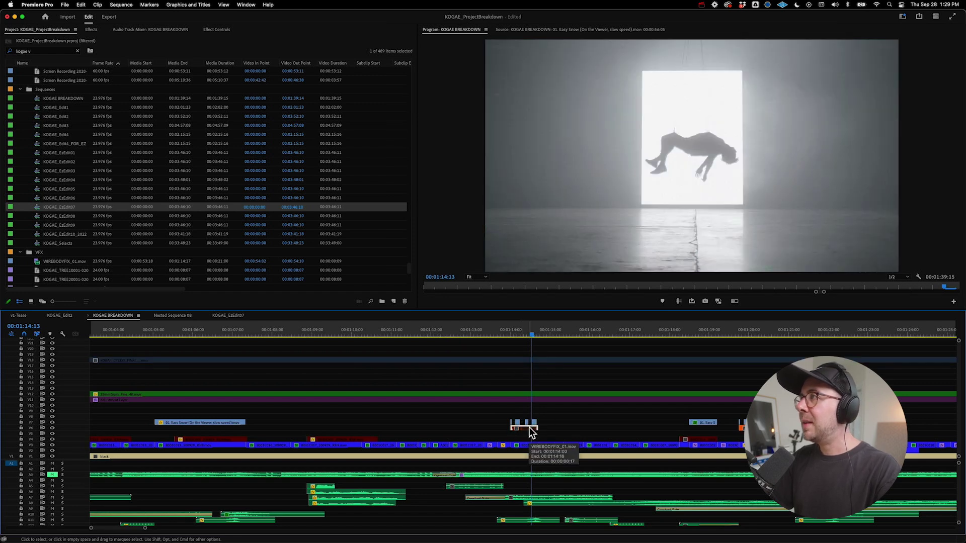
Step: Switch to After Effects with the KOGAE_EzEdit10_2022 composition
{"action": "key", "text": "super+Tab"}
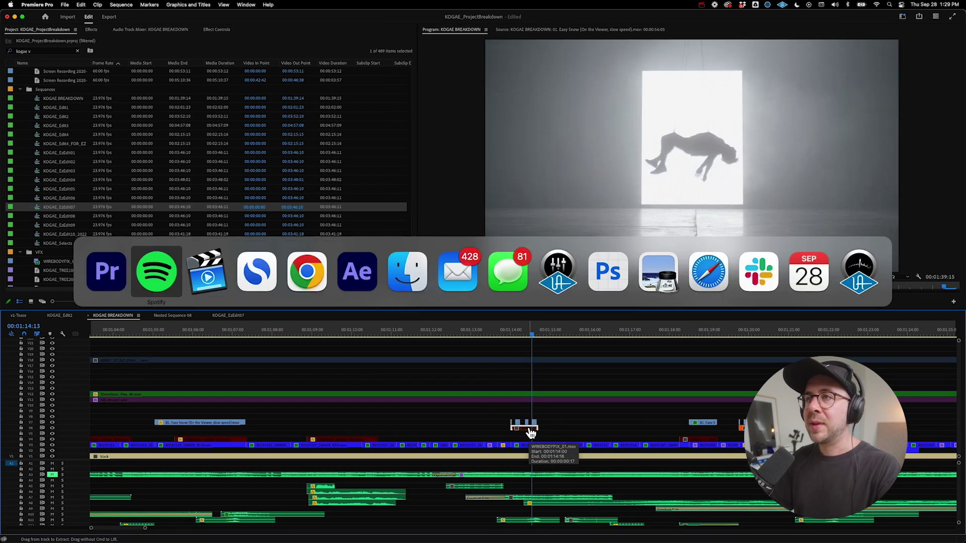
{"action": "key", "text": "super+Tab"}
{"action": "key", "text": "super+Tab"}
{"action": "key", "text": "super+Tab"}
{"action": "key", "text": "super+Tab"}
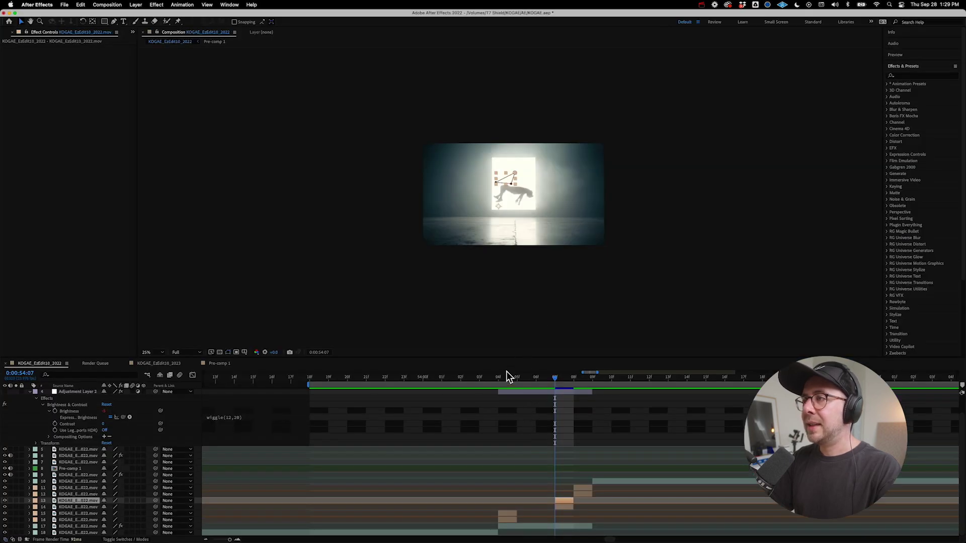
Step: Turn off the three CC Simple Wire Removal effects on layer 17 at 0:00:54:07 to inspect the untreated wires
{"action": "left_click_drag", "start_coordinate": [506, 372], "coordinate": [554, 376]}
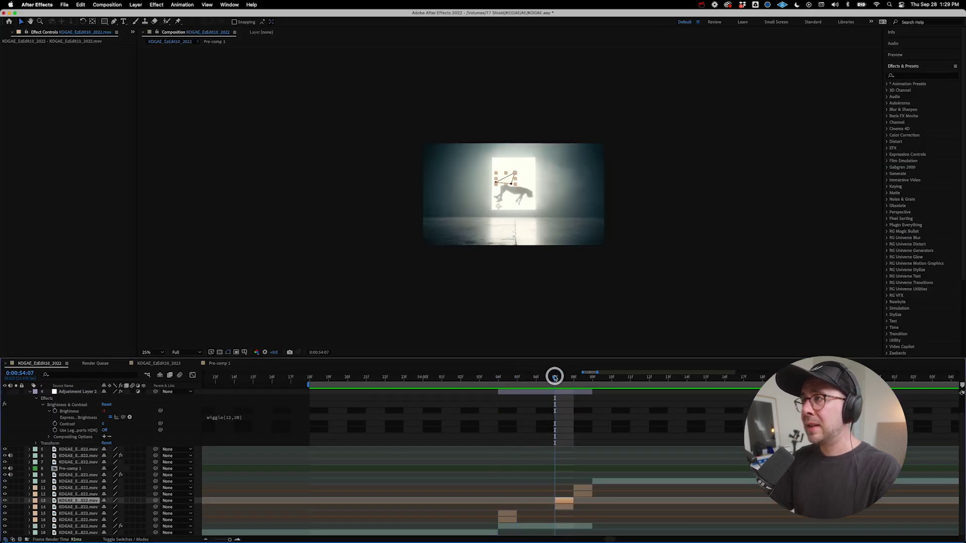
{"action": "left_click", "coordinate": [535, 527]}
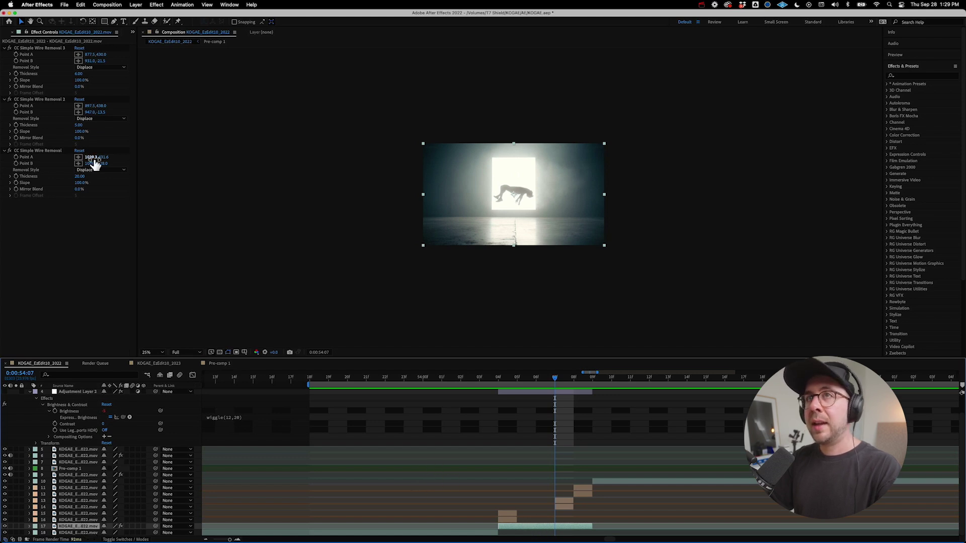
{"action": "left_click", "coordinate": [8, 49]}
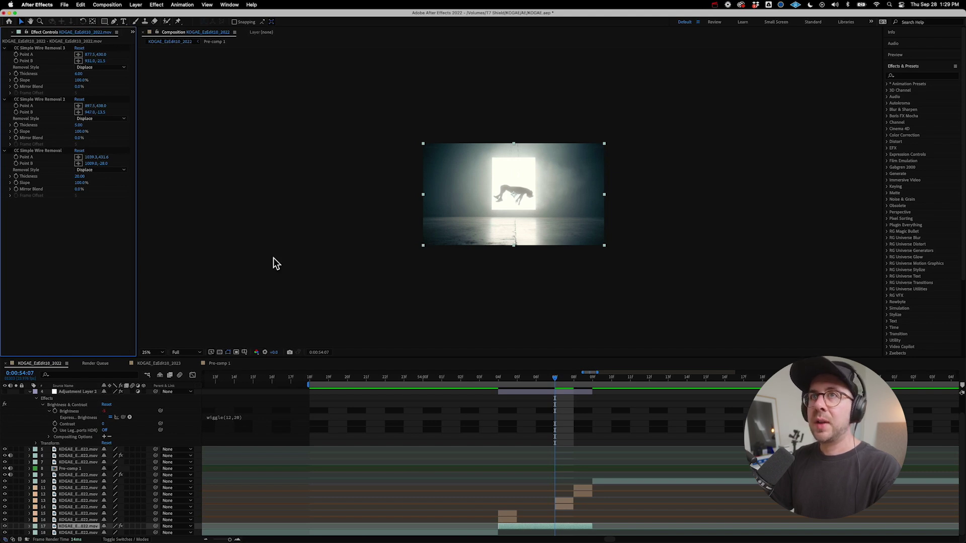
Step: Hide the masked patch layers 11 to 16, and compare the unpatched frames at 0:00:54:04 and 0:00:54:07
{"action": "left_click", "coordinate": [510, 385]}
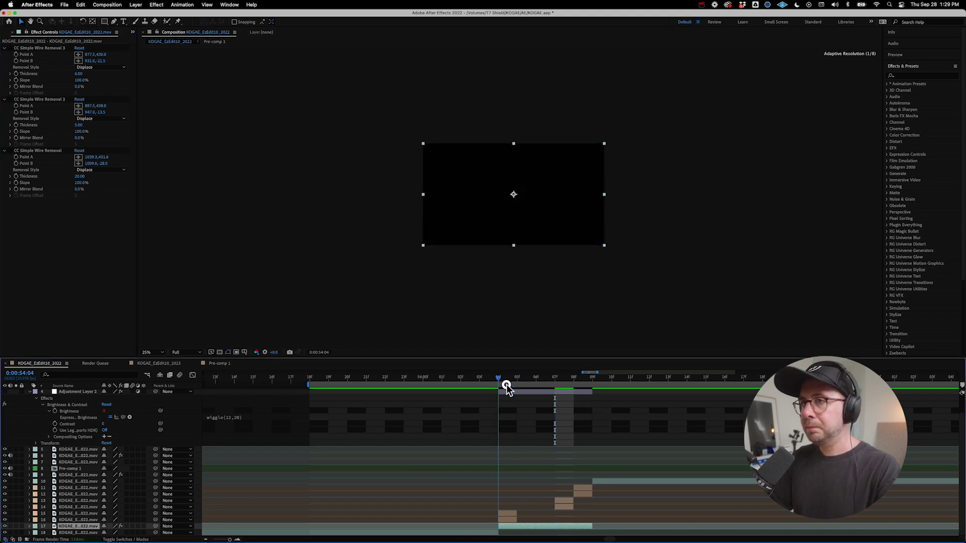
{"action": "left_click", "coordinate": [513, 393]}
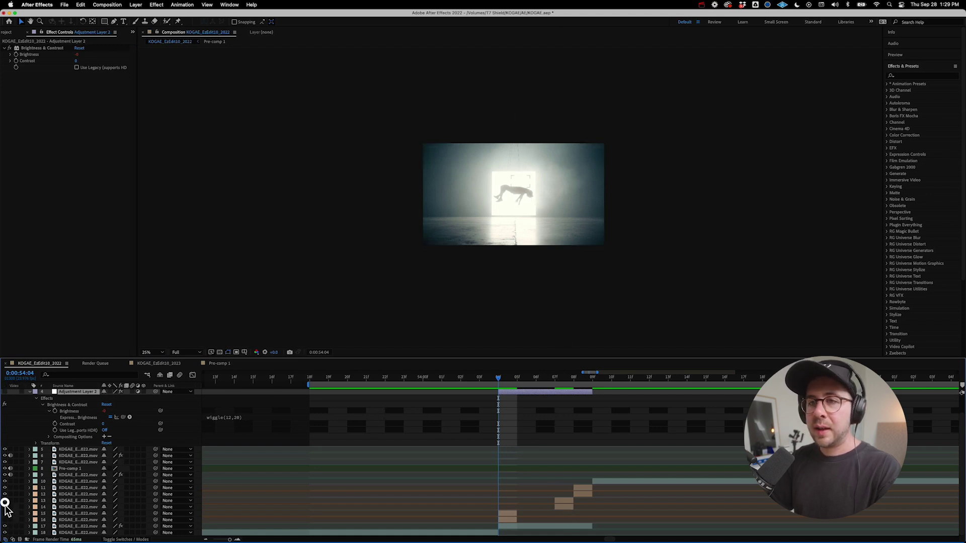
{"action": "left_click", "coordinate": [4, 489]}
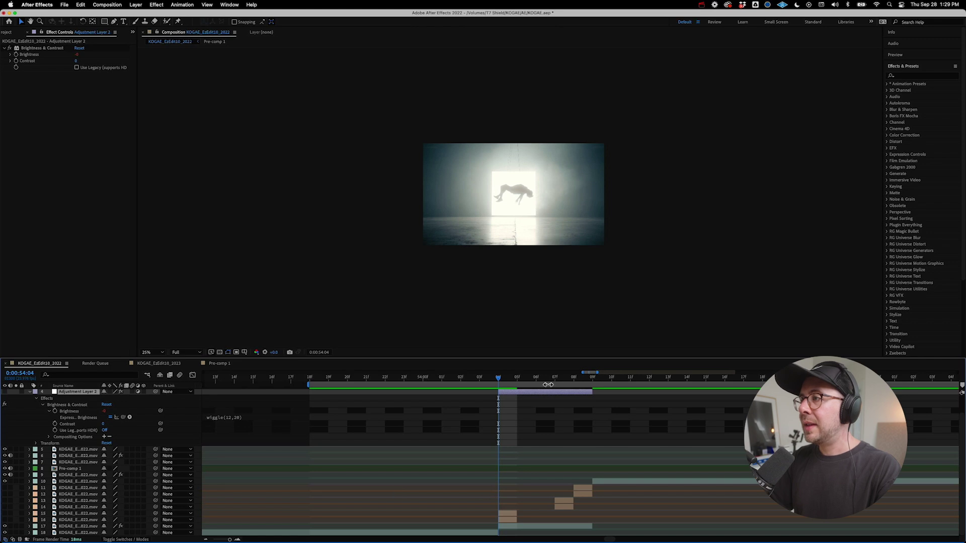
{"action": "left_click_drag", "start_coordinate": [534, 378], "coordinate": [554, 382]}
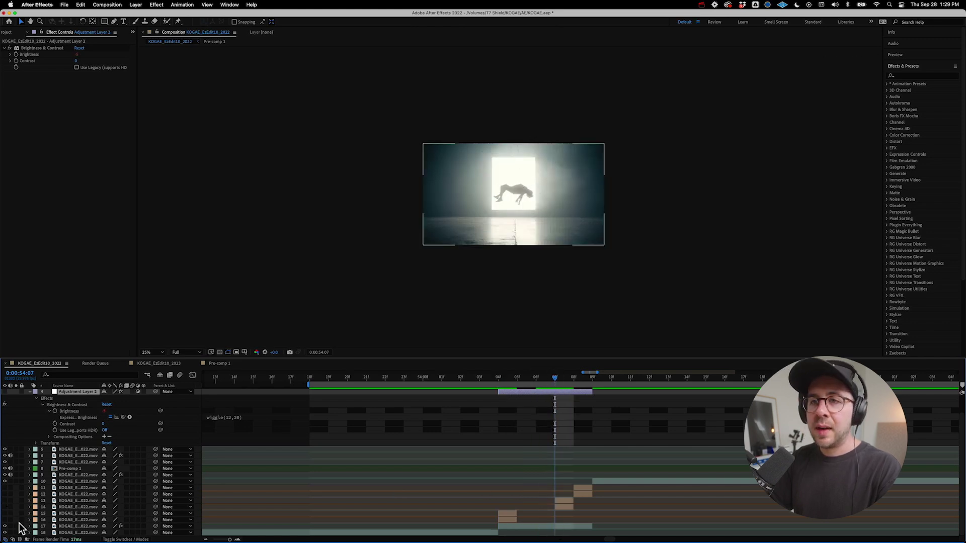
Step: Enable only the last CC Simple Wire Removal effect on layer 17, select it, and fit the composition to the viewer
{"action": "left_click", "coordinate": [84, 526]}
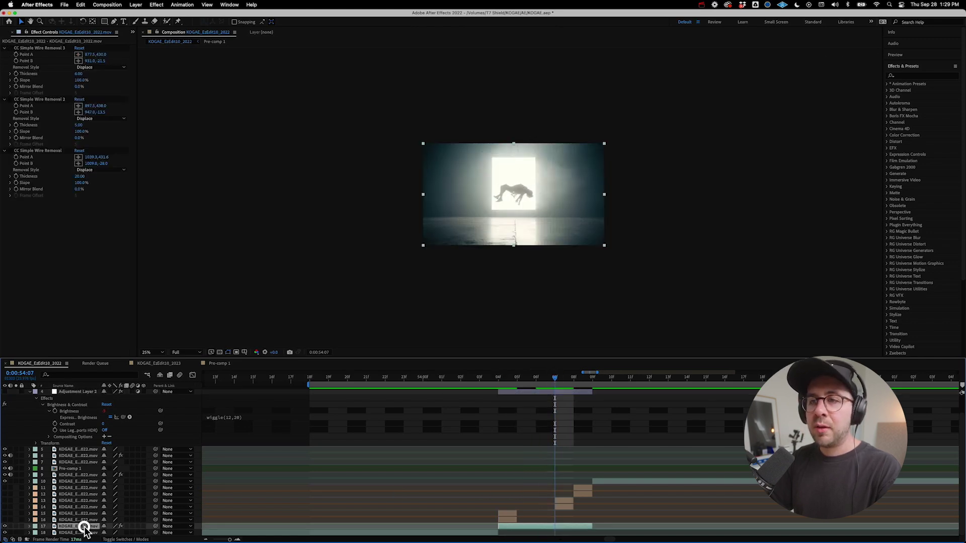
{"action": "left_click", "coordinate": [11, 99]}
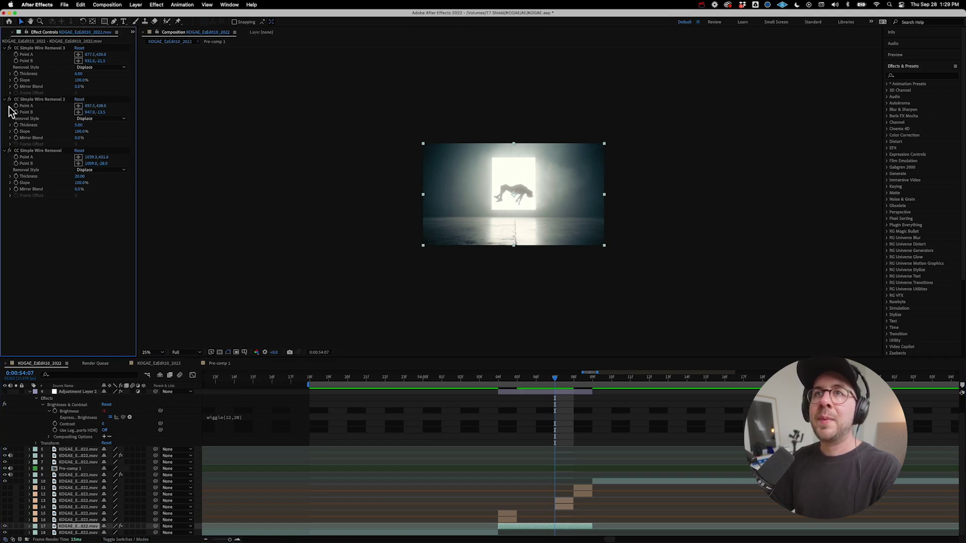
{"action": "left_click", "coordinate": [44, 151]}
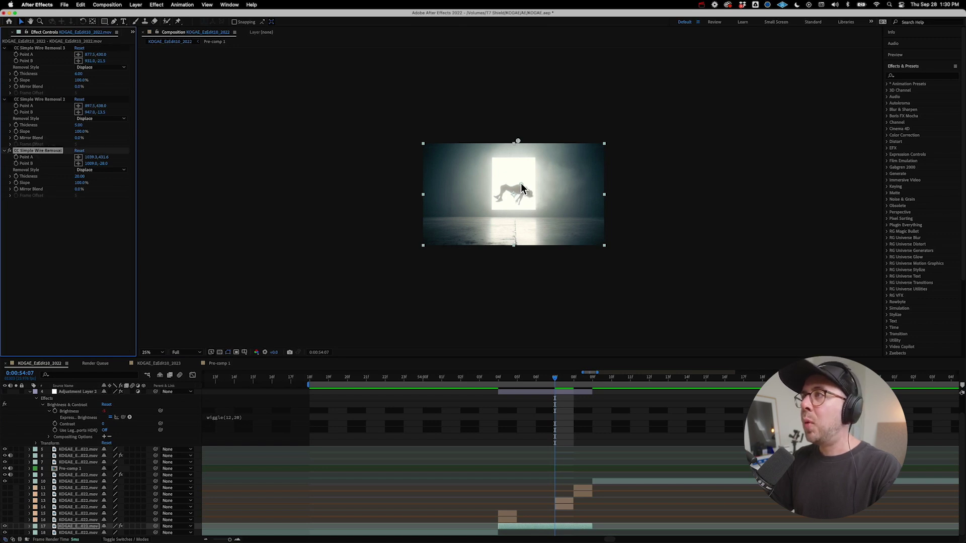
{"action": "left_click", "coordinate": [154, 352]}
{"action": "left_click", "coordinate": [159, 367]}
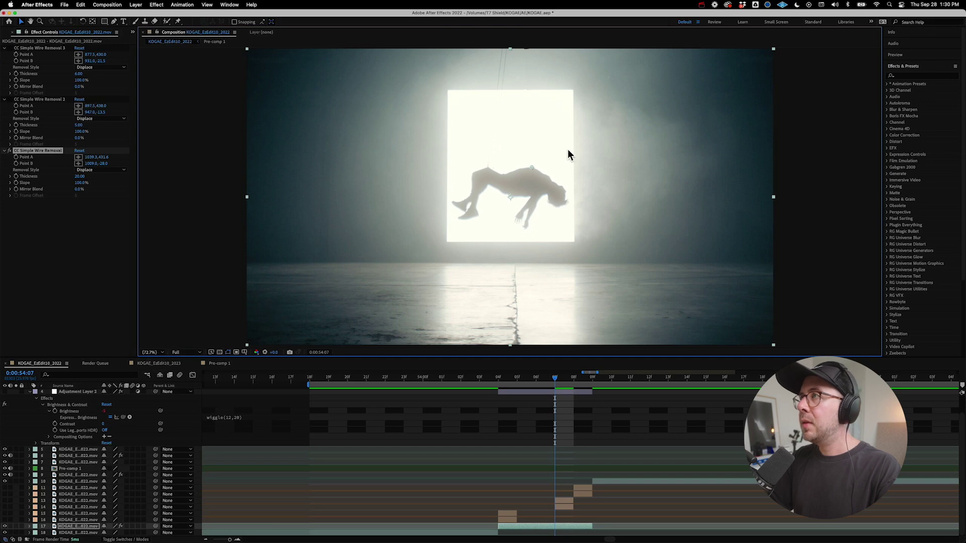
Step: Try out the selected wire removal effect by moving Point A, undoing that, and varying its Thickness and Mirror Blend
{"action": "left_click_drag", "start_coordinate": [530, 168], "coordinate": [558, 164]}
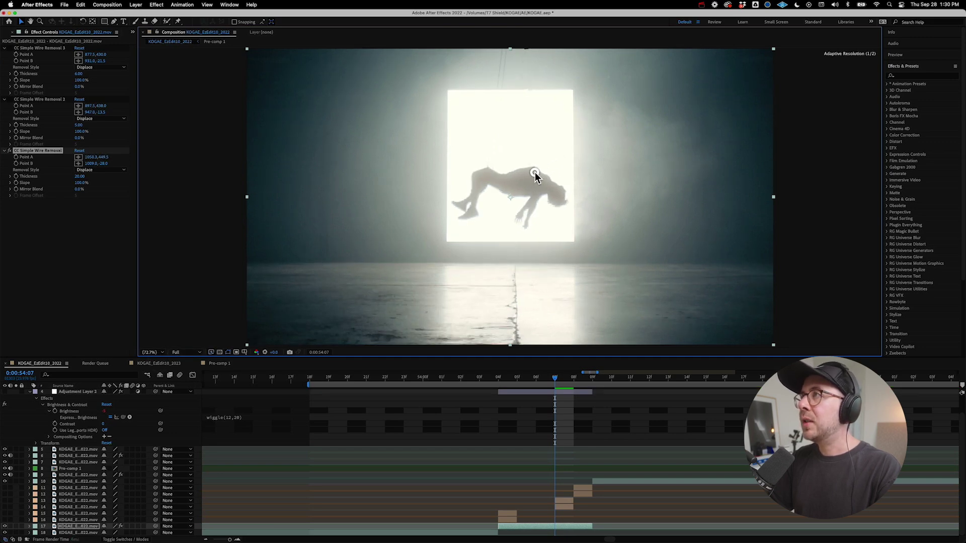
{"action": "key", "text": "super+z"}
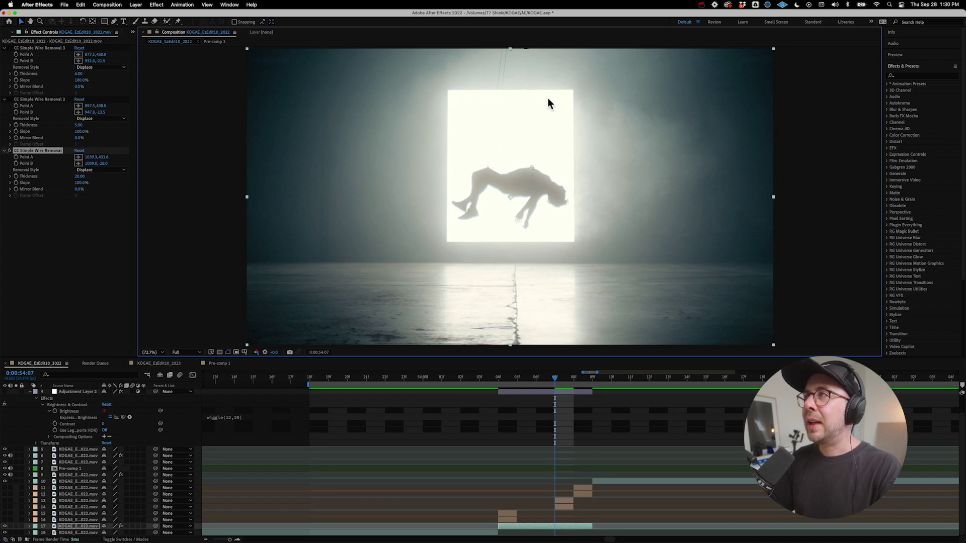
{"action": "left_click_drag", "start_coordinate": [80, 177], "coordinate": [94, 177]}
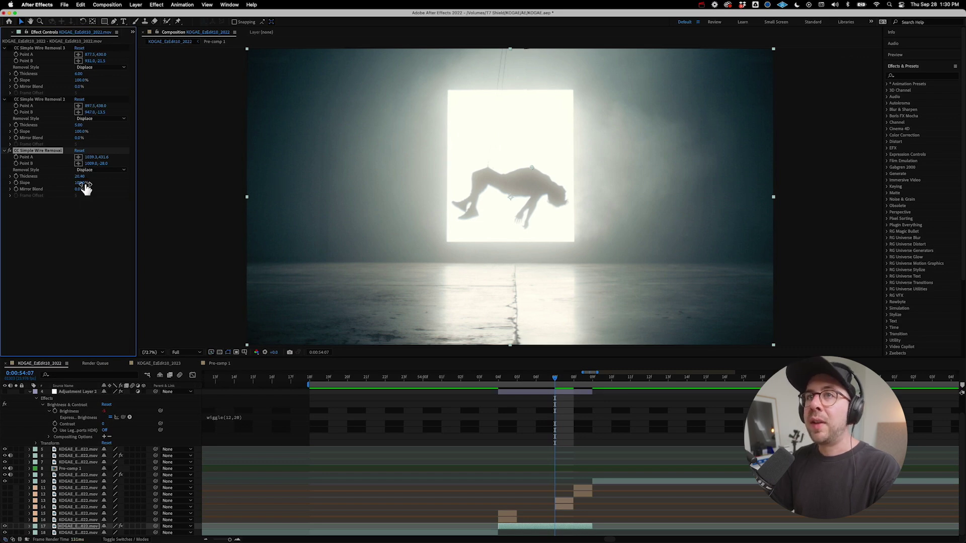
{"action": "left_click_drag", "start_coordinate": [80, 189], "coordinate": [98, 186]}
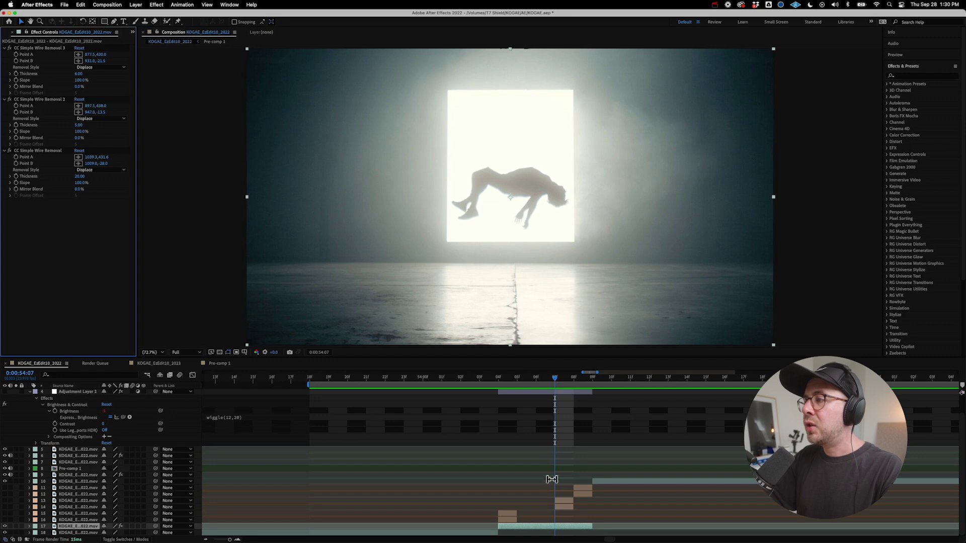
Step: Hide layer 17, show masked patch layers 11 to 16 on their own, and check the patches between 0:00:54:08 and 0:00:54:04
{"action": "left_click", "coordinate": [557, 501]}
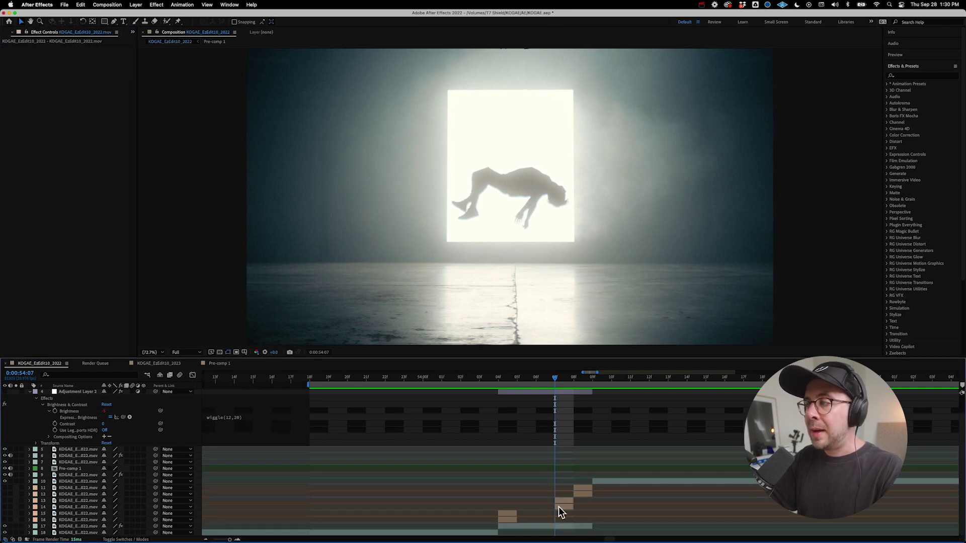
{"action": "left_click", "coordinate": [559, 508]}
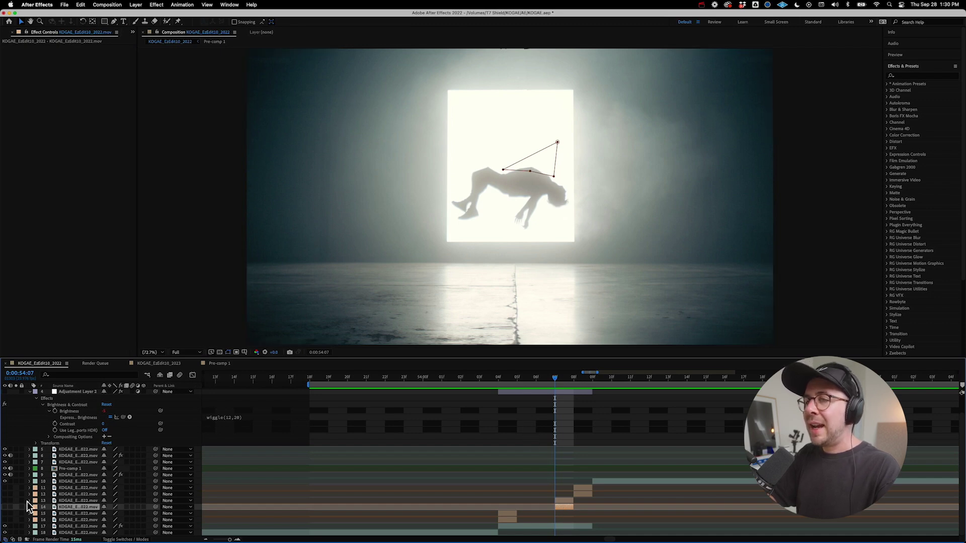
{"action": "left_click", "coordinate": [5, 526]}
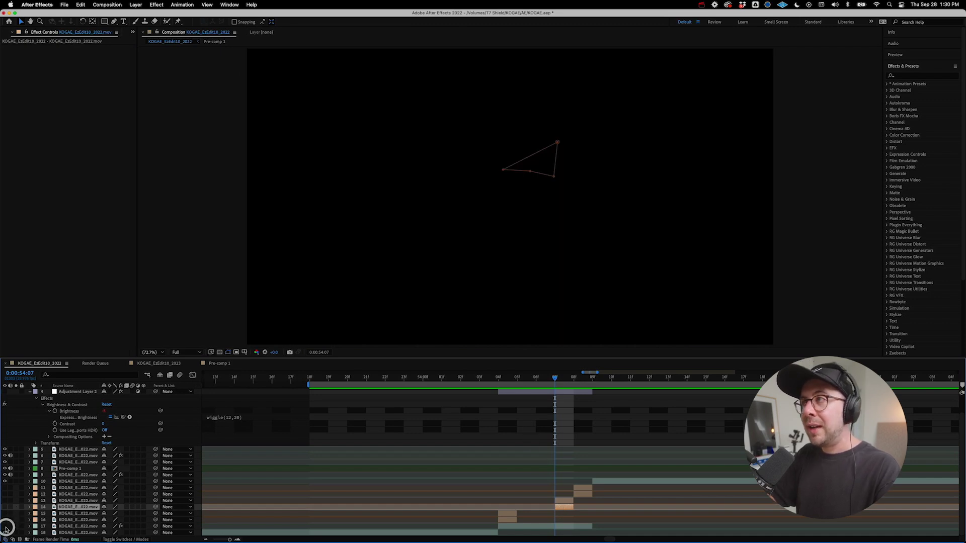
{"action": "left_click_drag", "start_coordinate": [5, 532], "coordinate": [5, 486]}
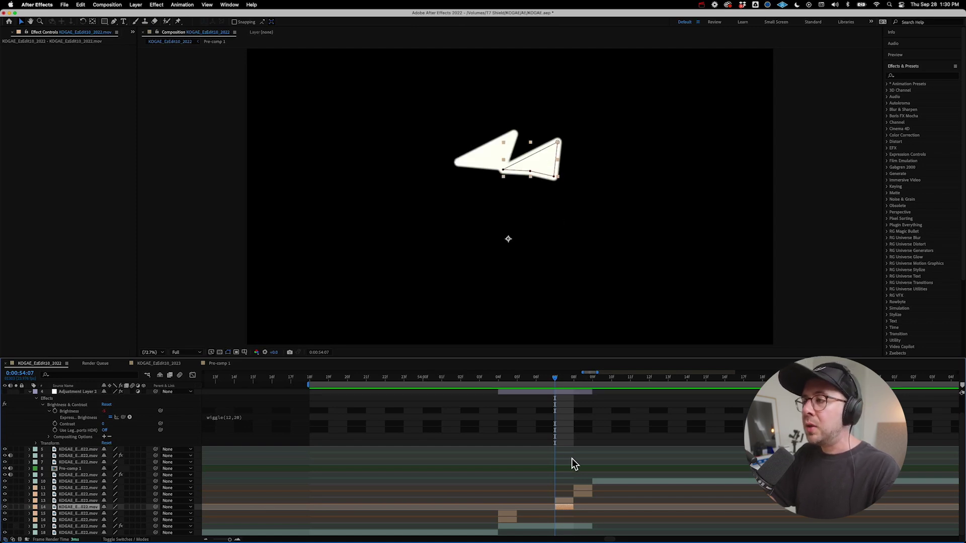
{"action": "left_click", "coordinate": [566, 381]}
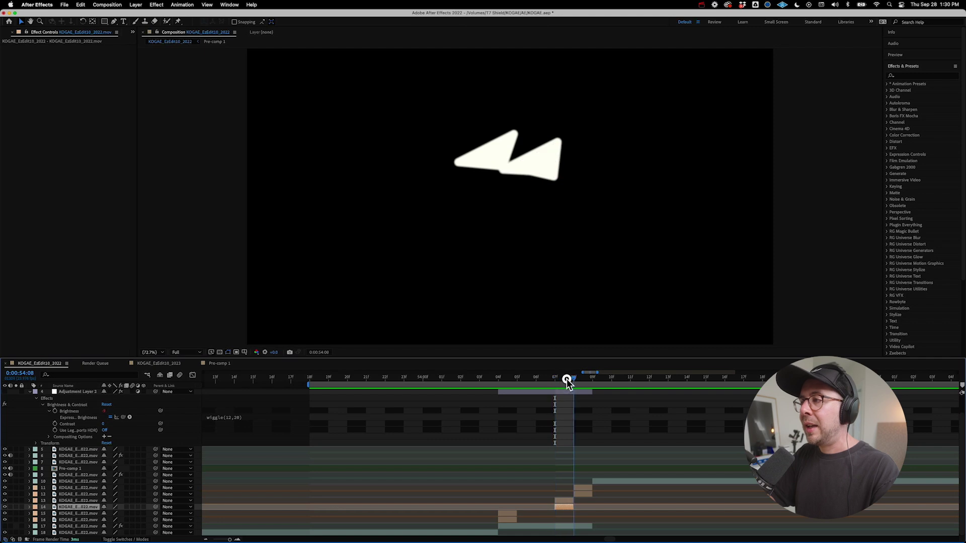
{"action": "left_click_drag", "start_coordinate": [586, 378], "coordinate": [500, 412]}
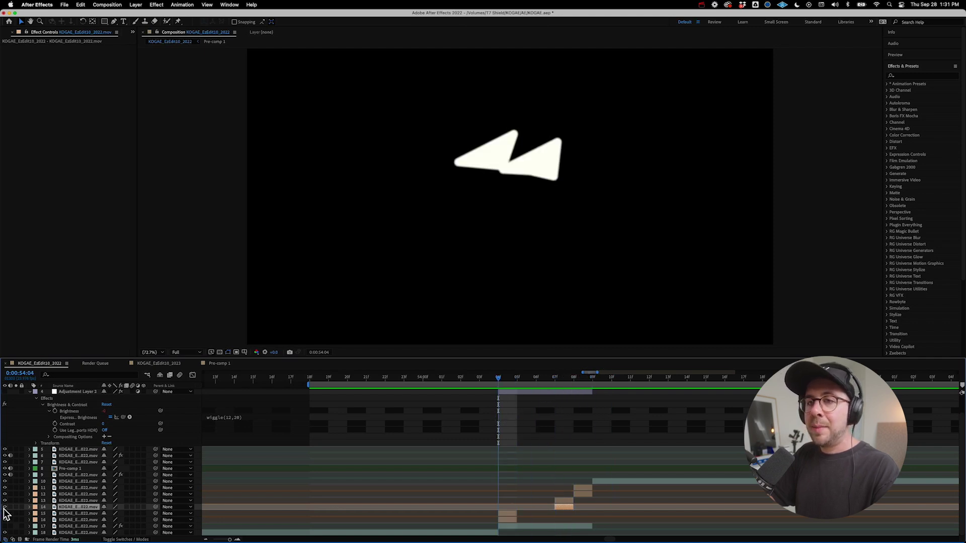
Step: Inspect layers 9 to 11, restore the visibility of layers 10, 11 and 17, and view the combined wire fix over a wider time range
{"action": "left_click_drag", "start_coordinate": [13, 482], "coordinate": [71, 490]}
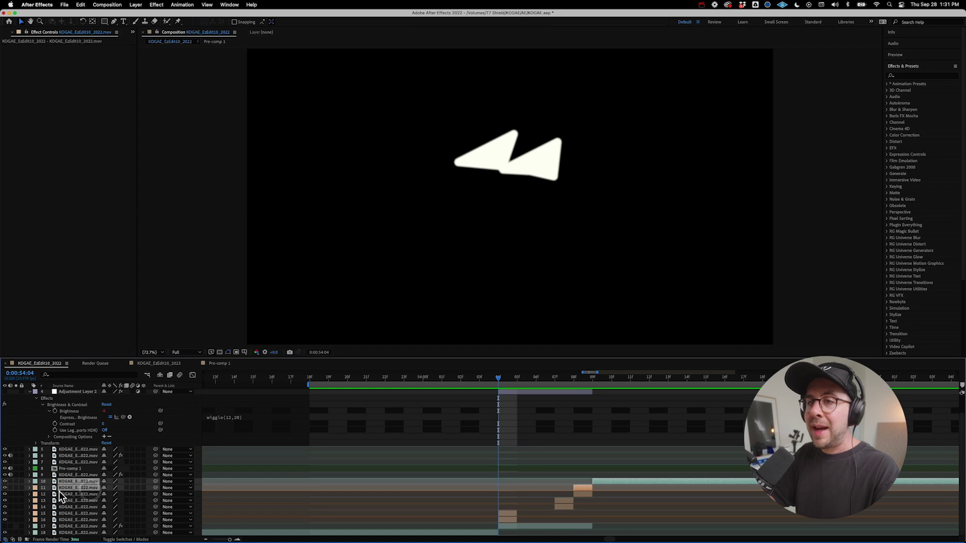
{"action": "left_click", "coordinate": [83, 476]}
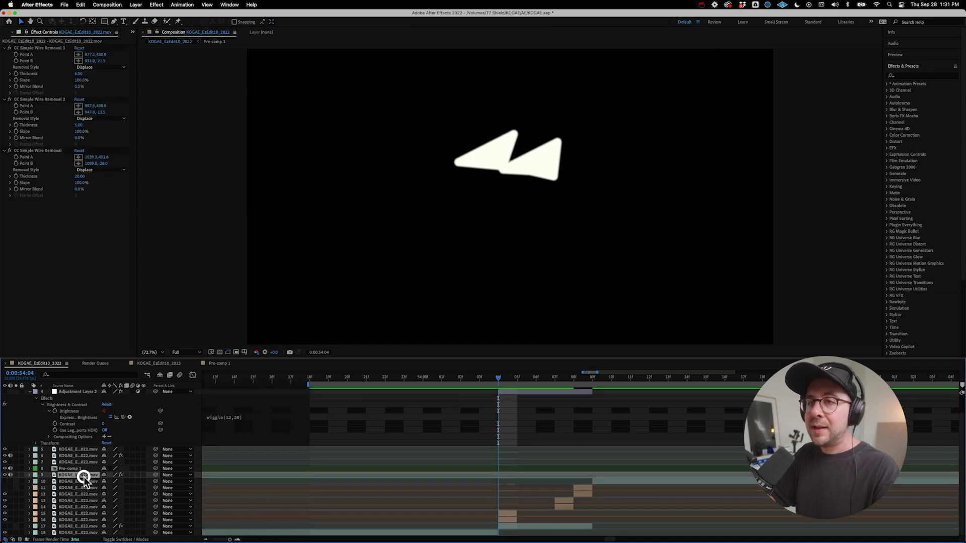
{"action": "left_click", "coordinate": [84, 481]}
{"action": "left_click", "coordinate": [83, 488]}
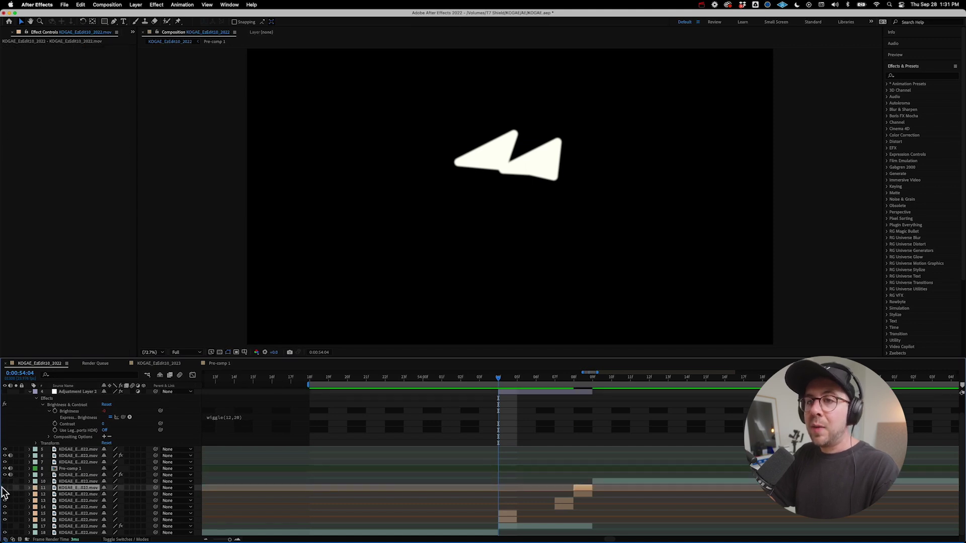
{"action": "left_click", "coordinate": [6, 527]}
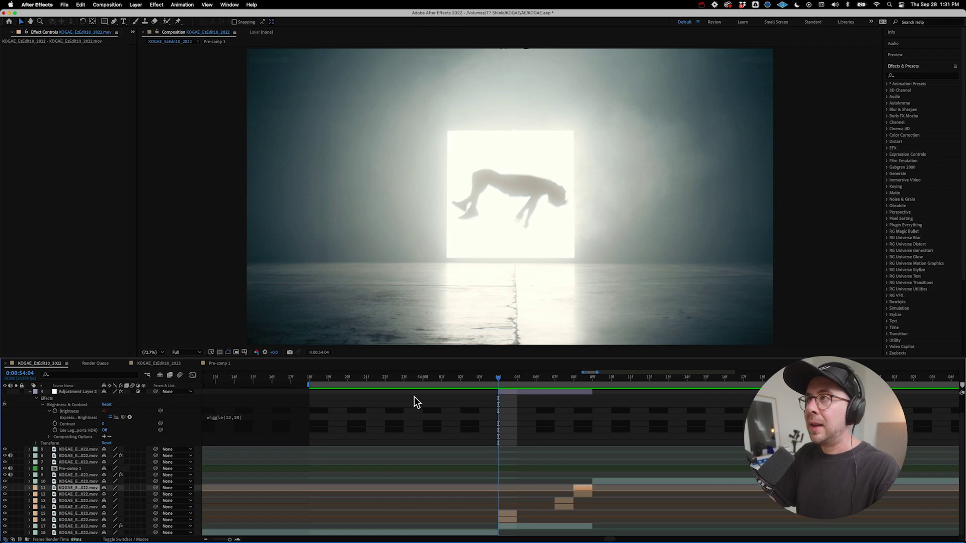
{"action": "scroll", "coordinate": [606, 471], "scroll_direction": "down", "scroll_amount": 3}
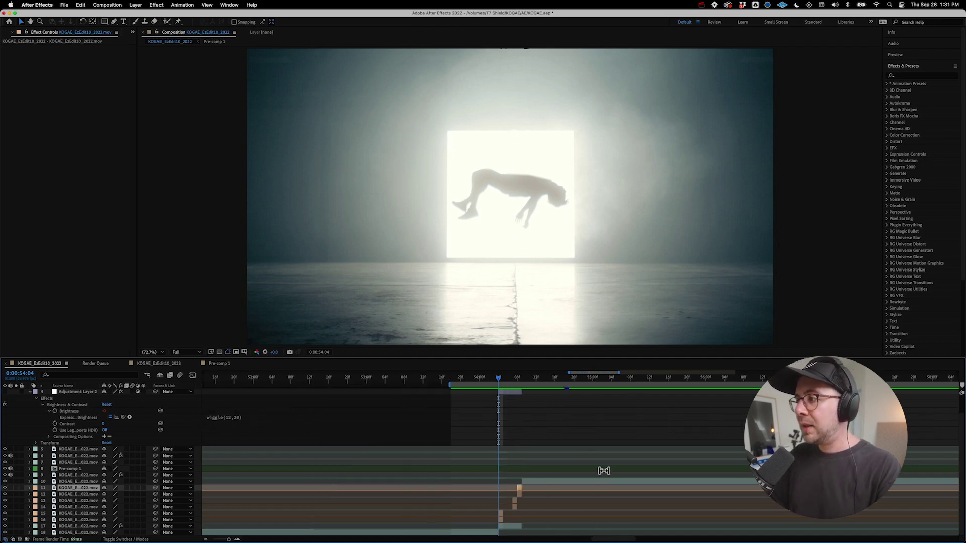
{"action": "scroll", "coordinate": [604, 470], "scroll_direction": "down", "scroll_amount": 3}
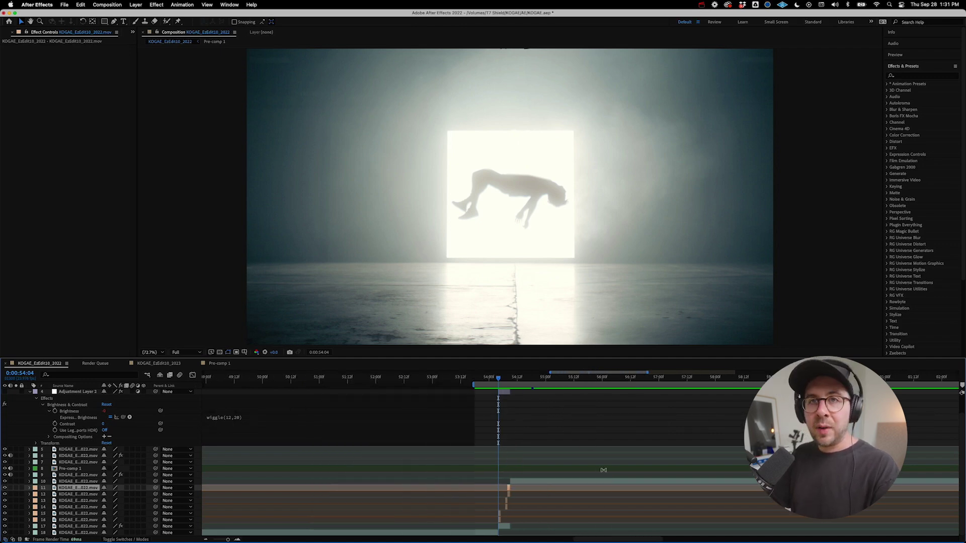